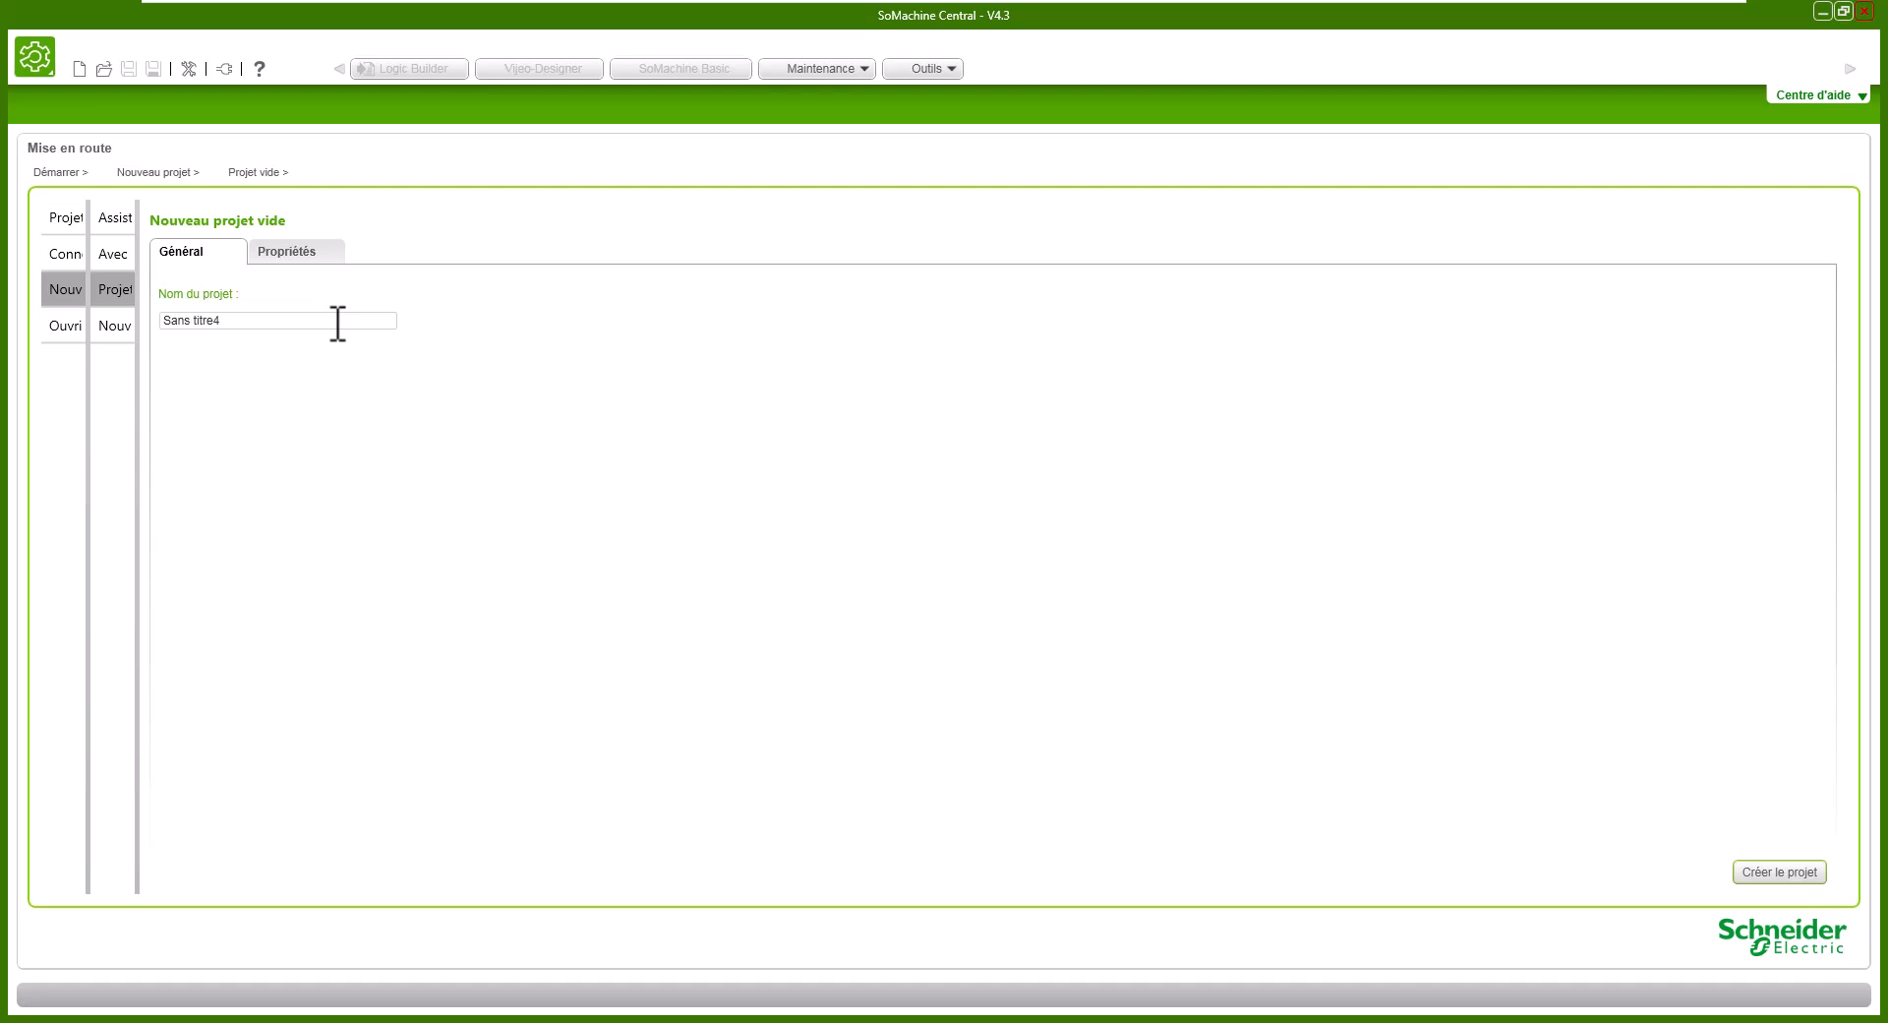
Create an empty project named "M258 LXM32A" and open its controller design in Logic Builder.
left_click_drag(330, 320, 168, 321)
type("M2")
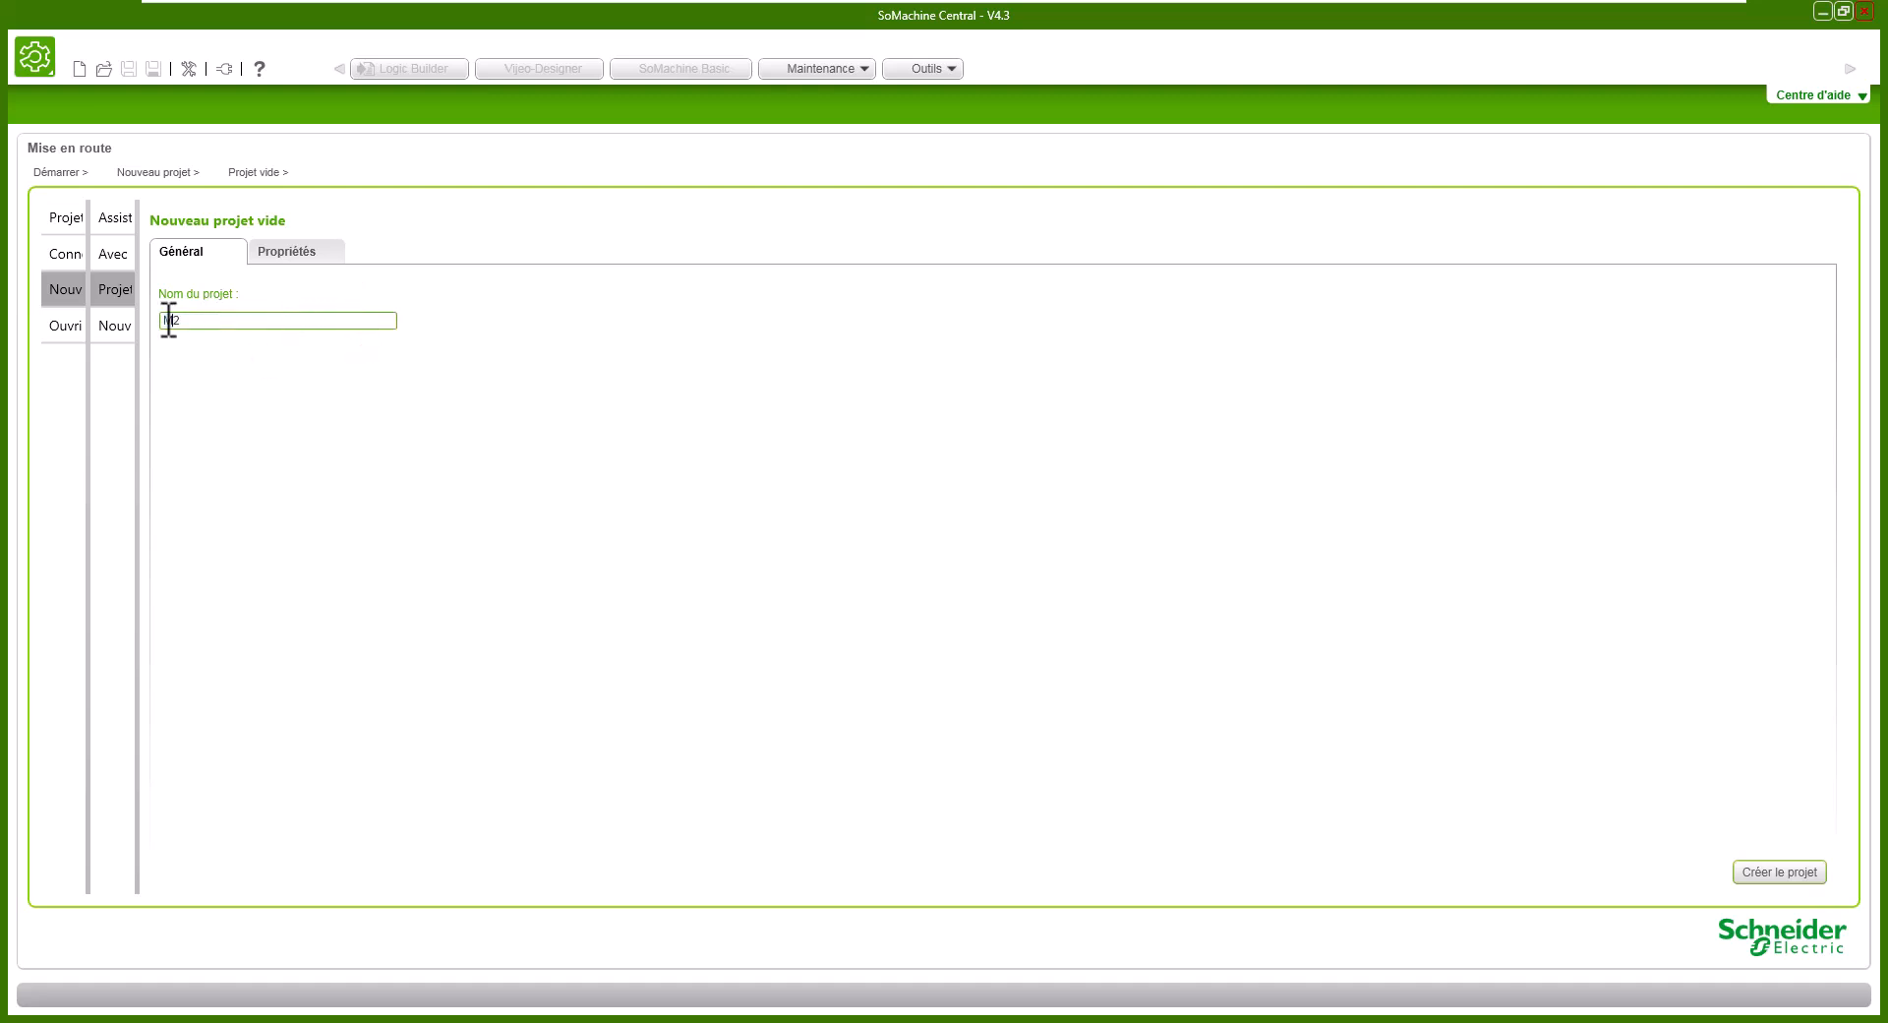
type("58  LXM32A")
left_click(1778, 872)
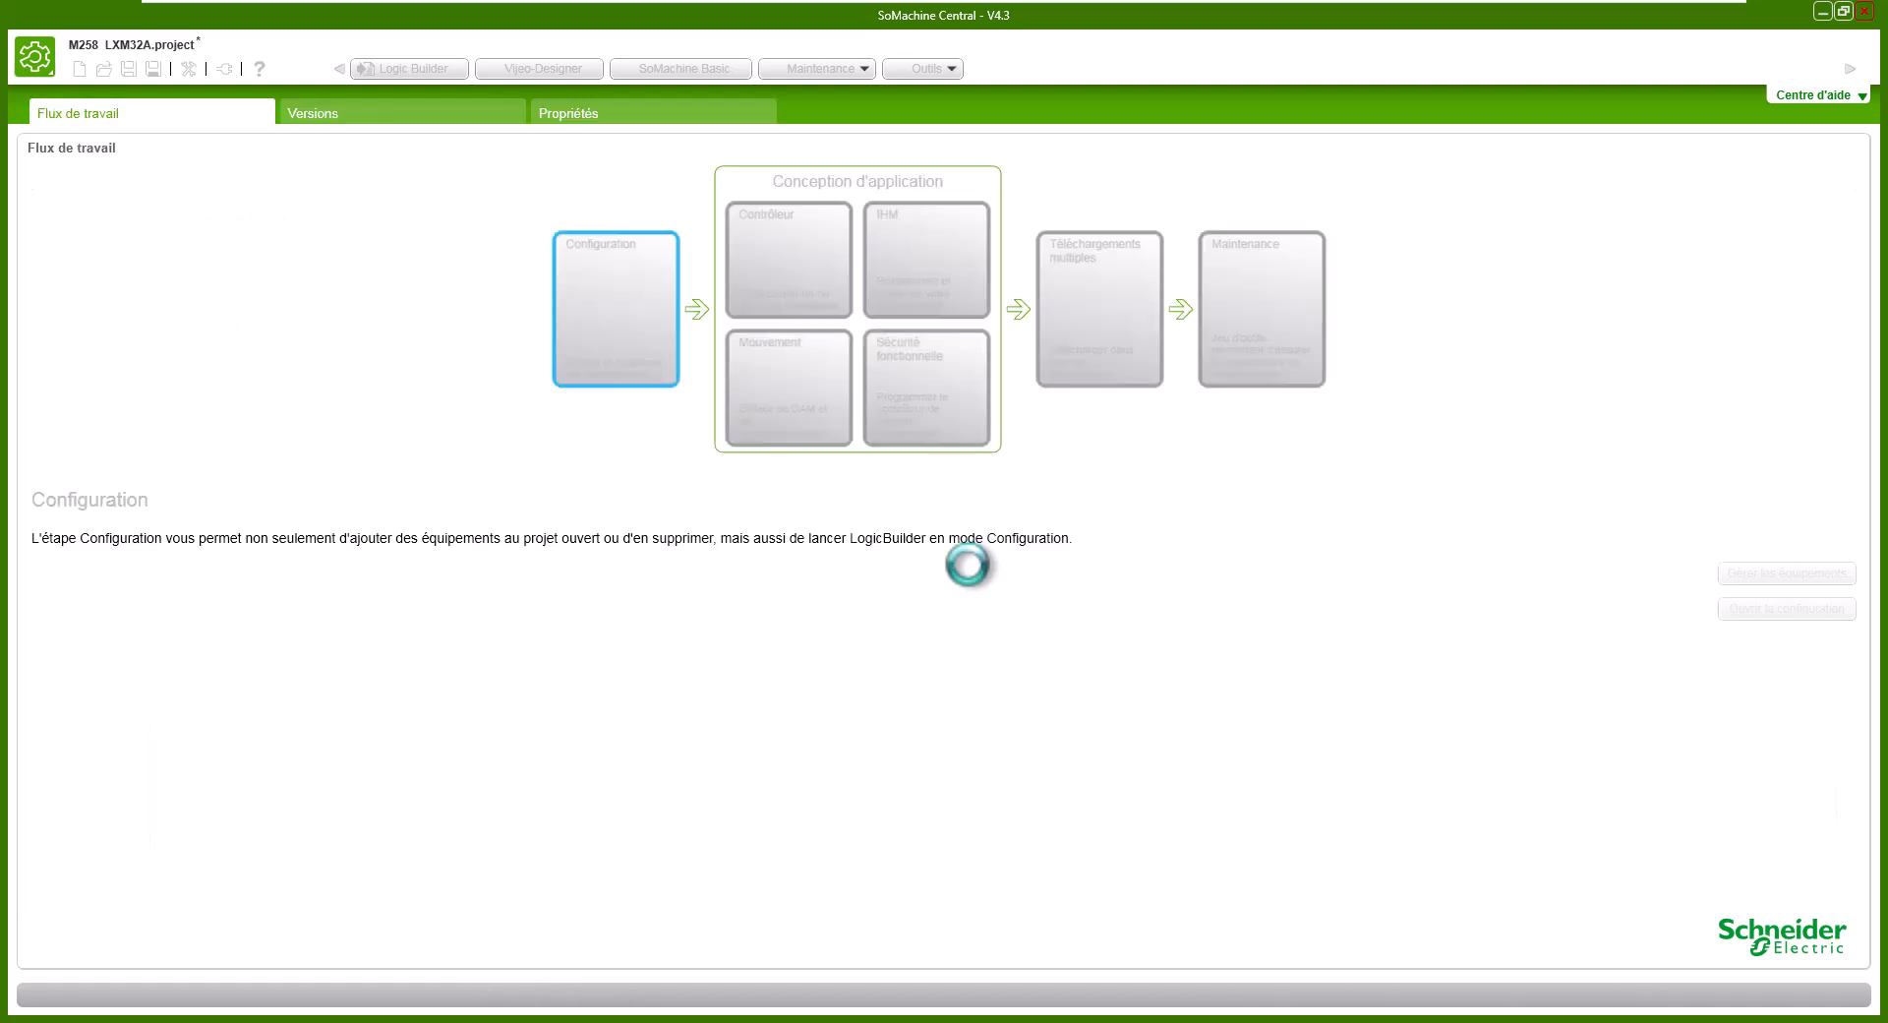
left_click(806, 289)
left_click(1847, 575)
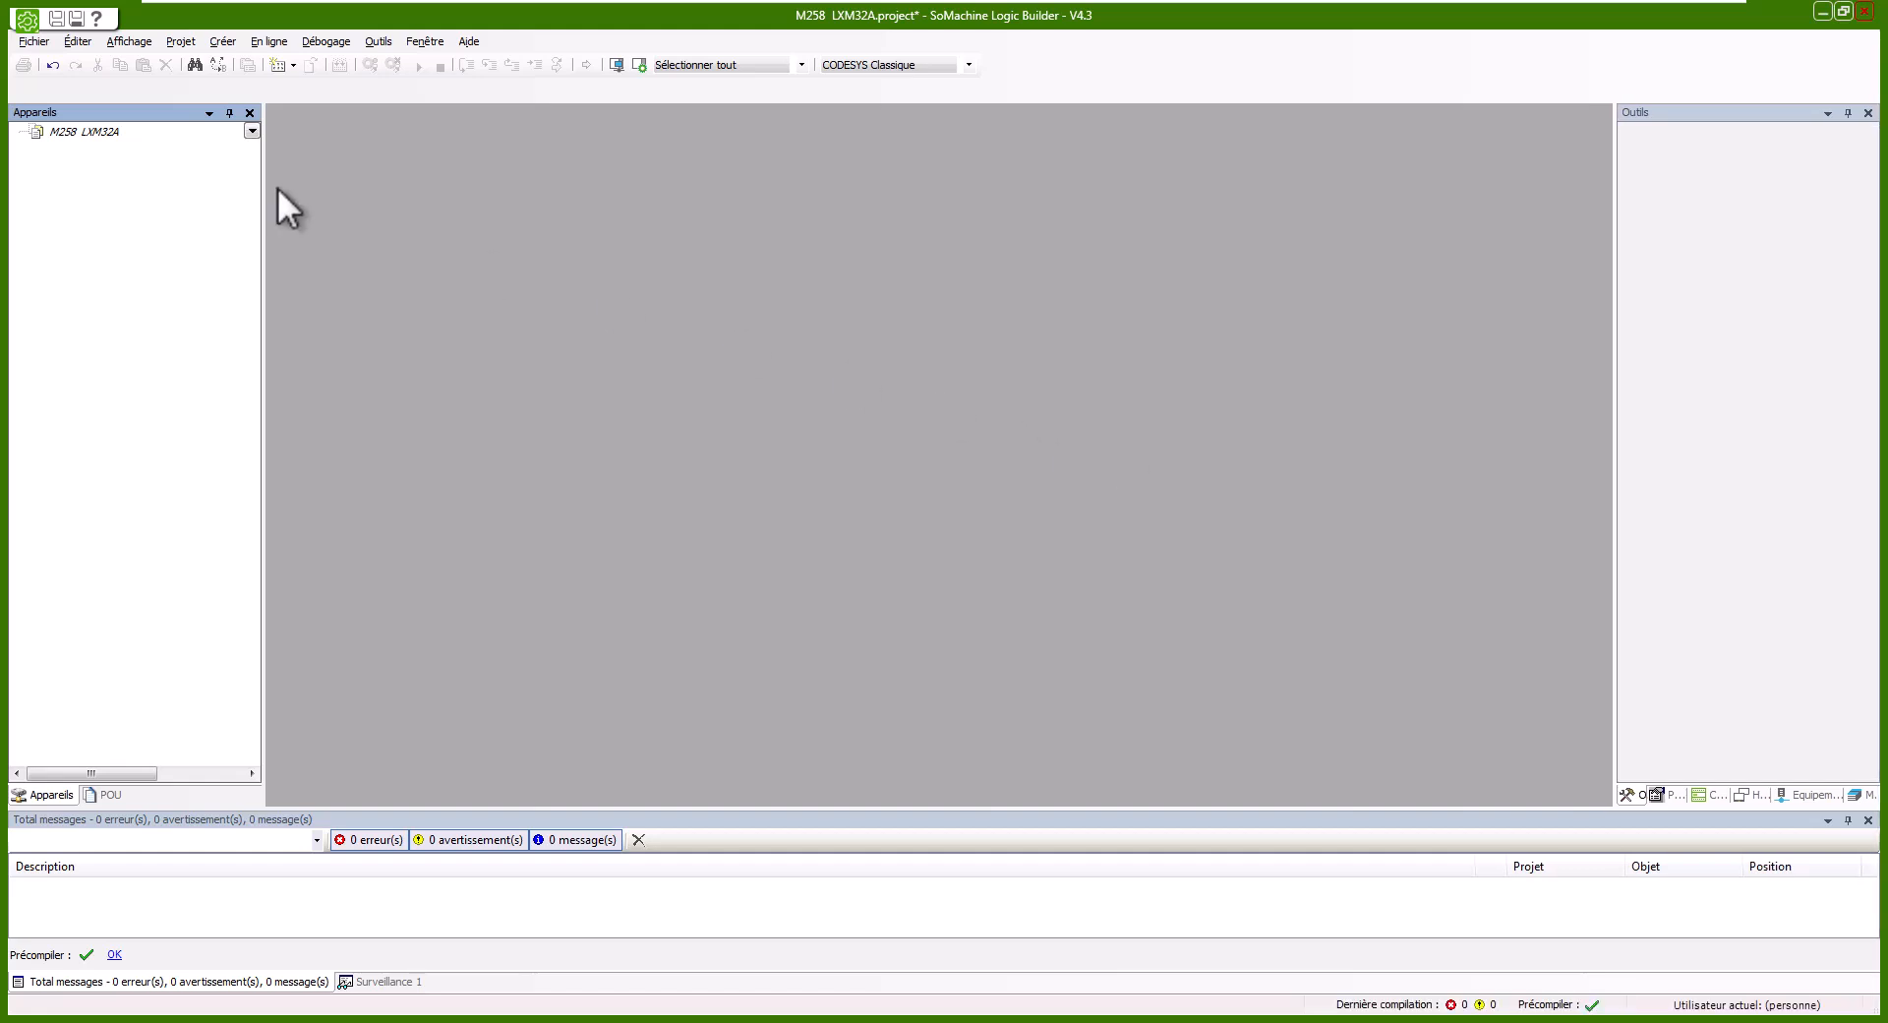
Add a Schneider Electric TM258LF42DT logic controller to the project root, keeping the name MyController.
left_click(91, 131)
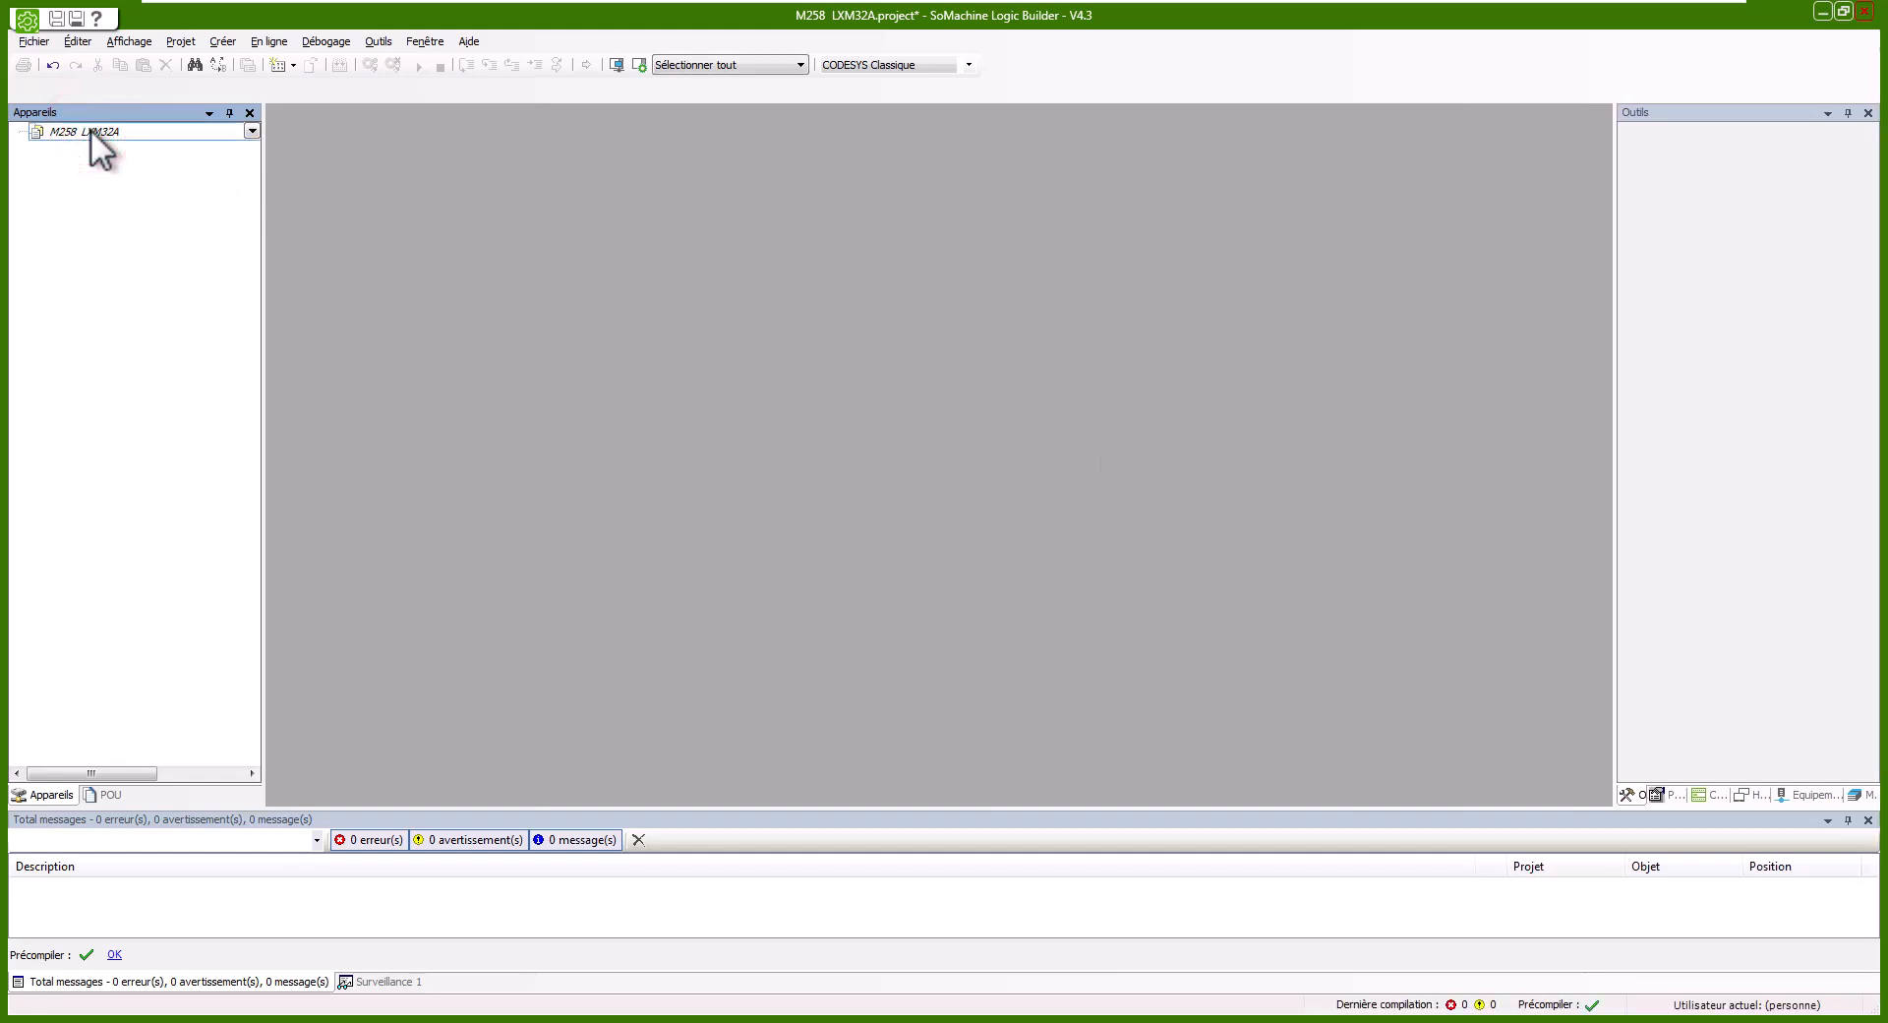
right_click(91, 130)
left_click(162, 191)
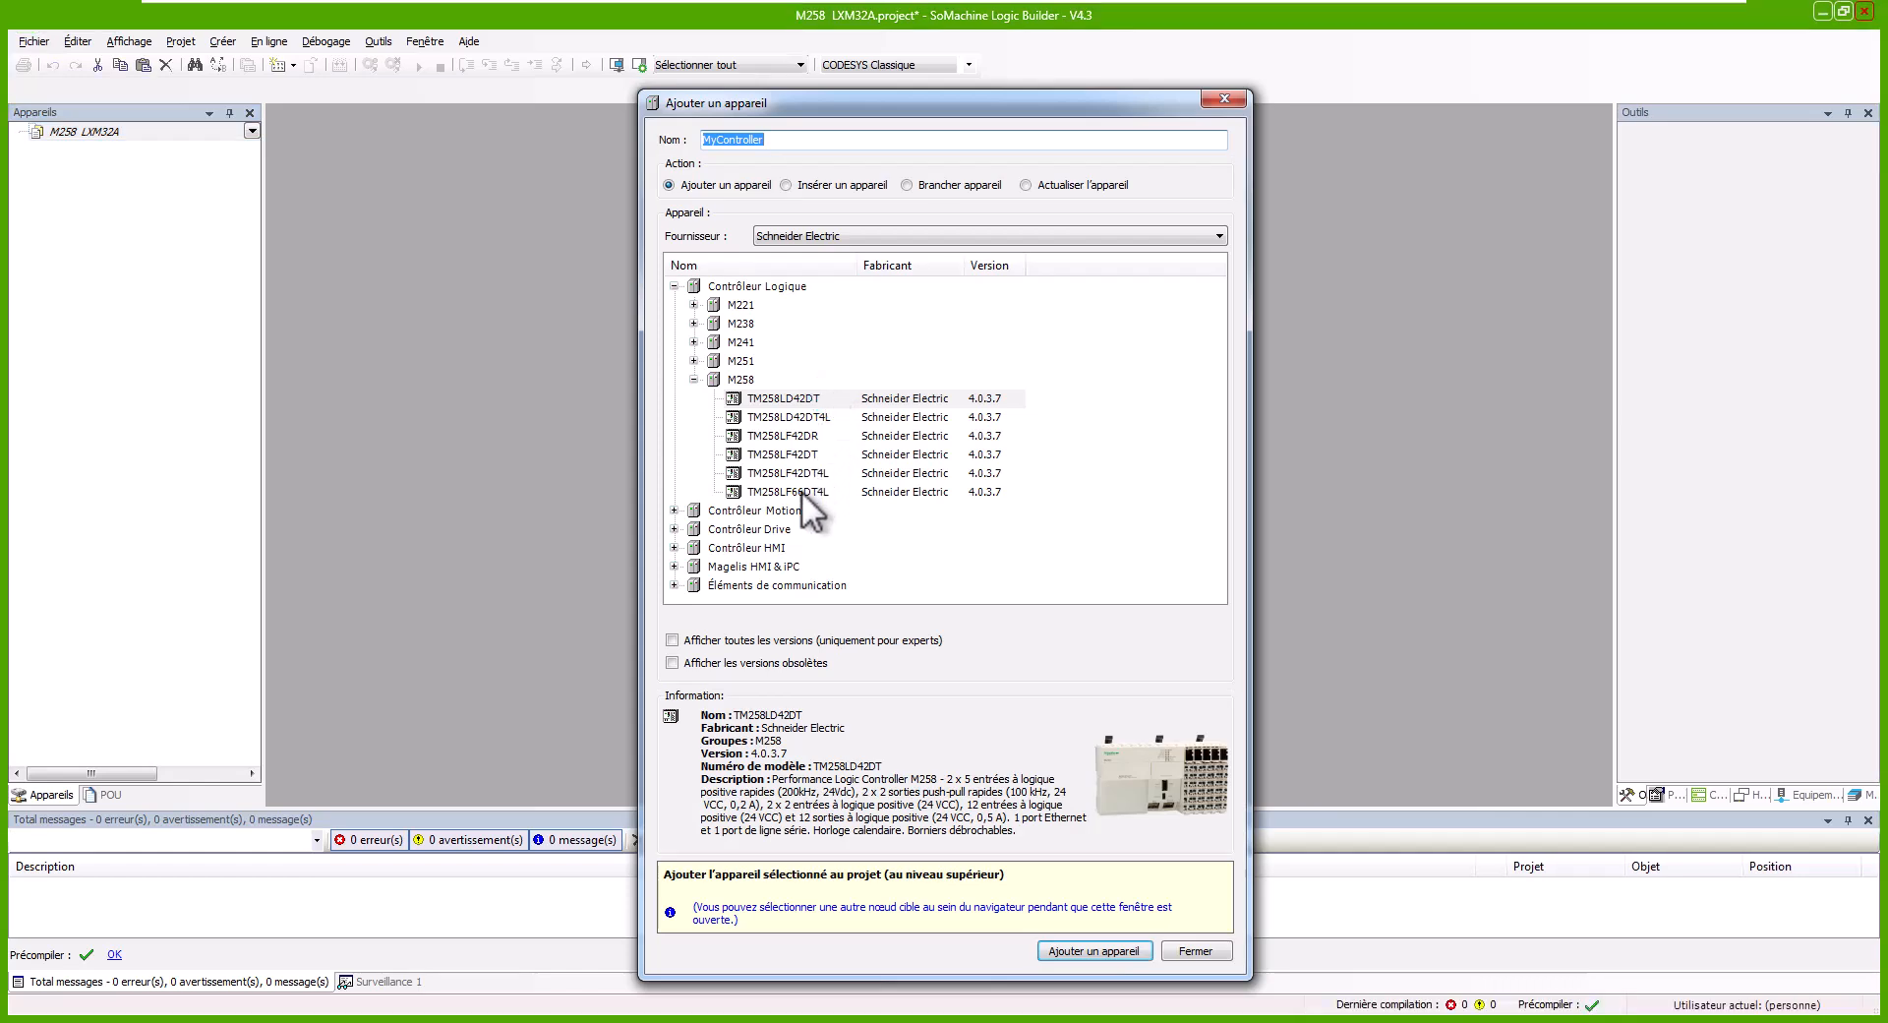
left_click(786, 438)
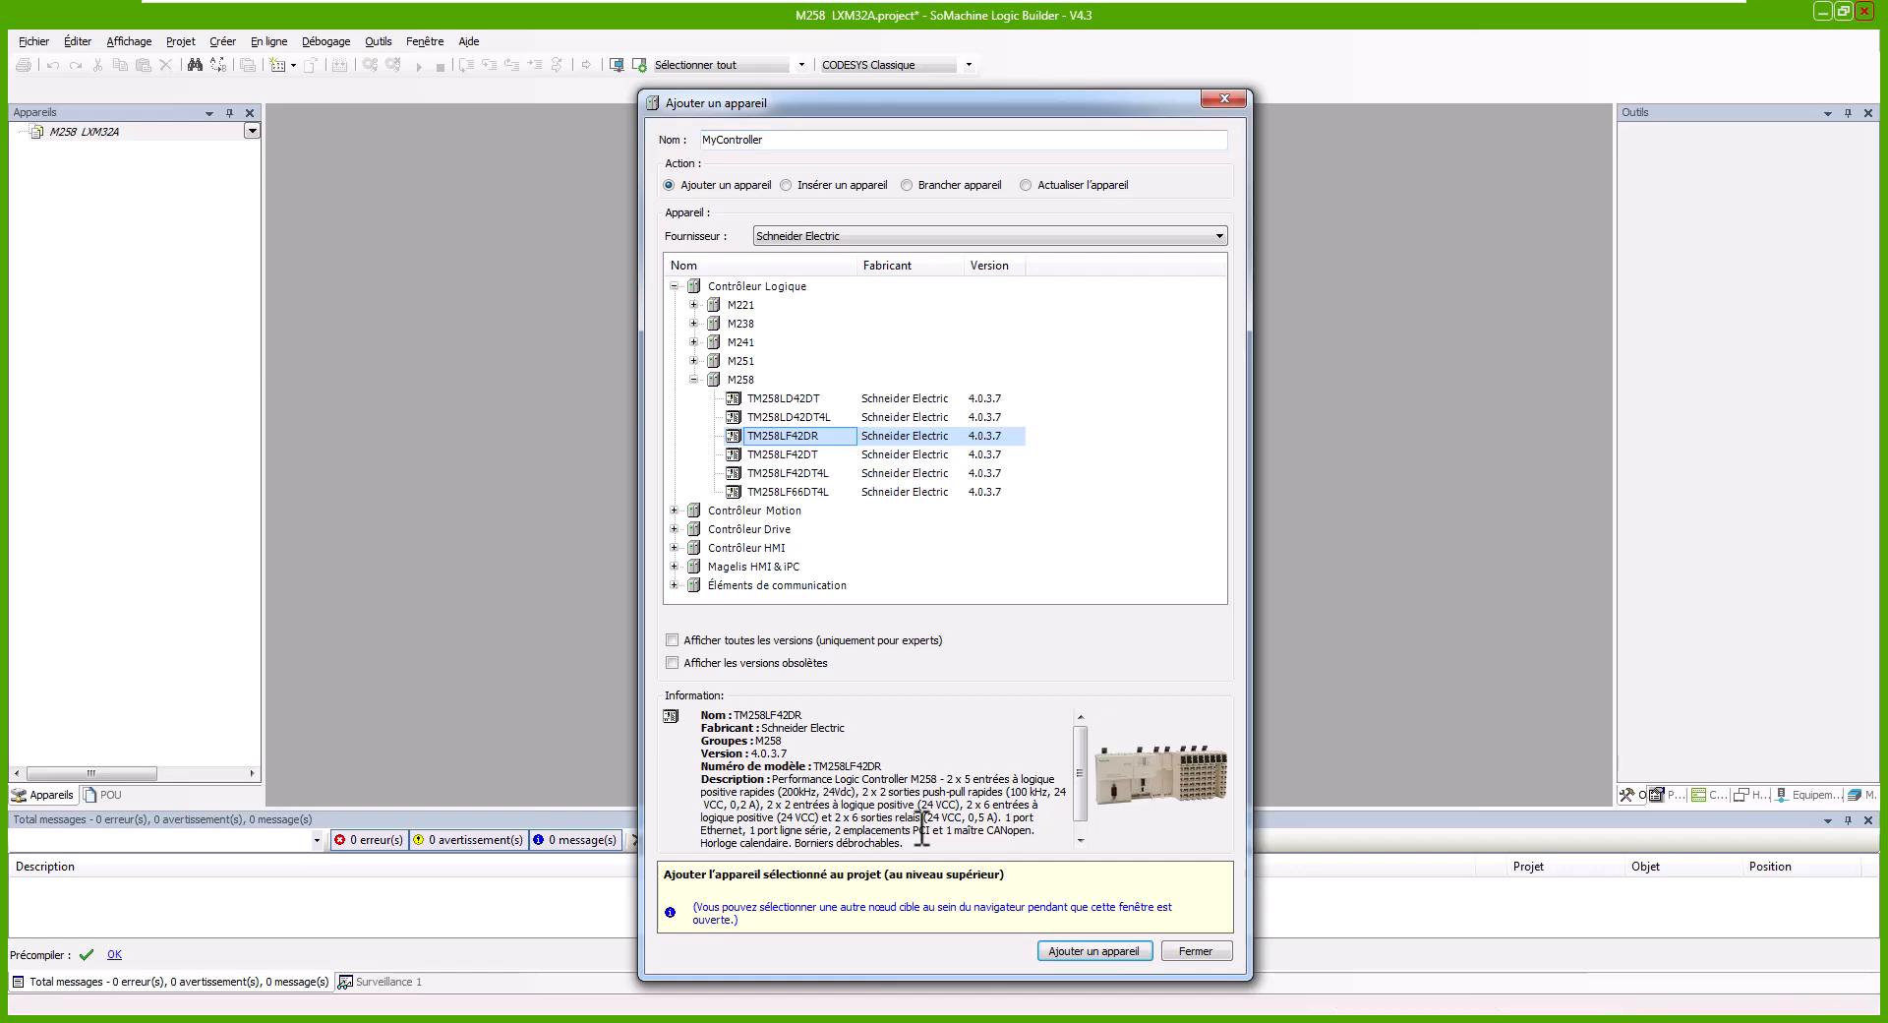
left_click(800, 452)
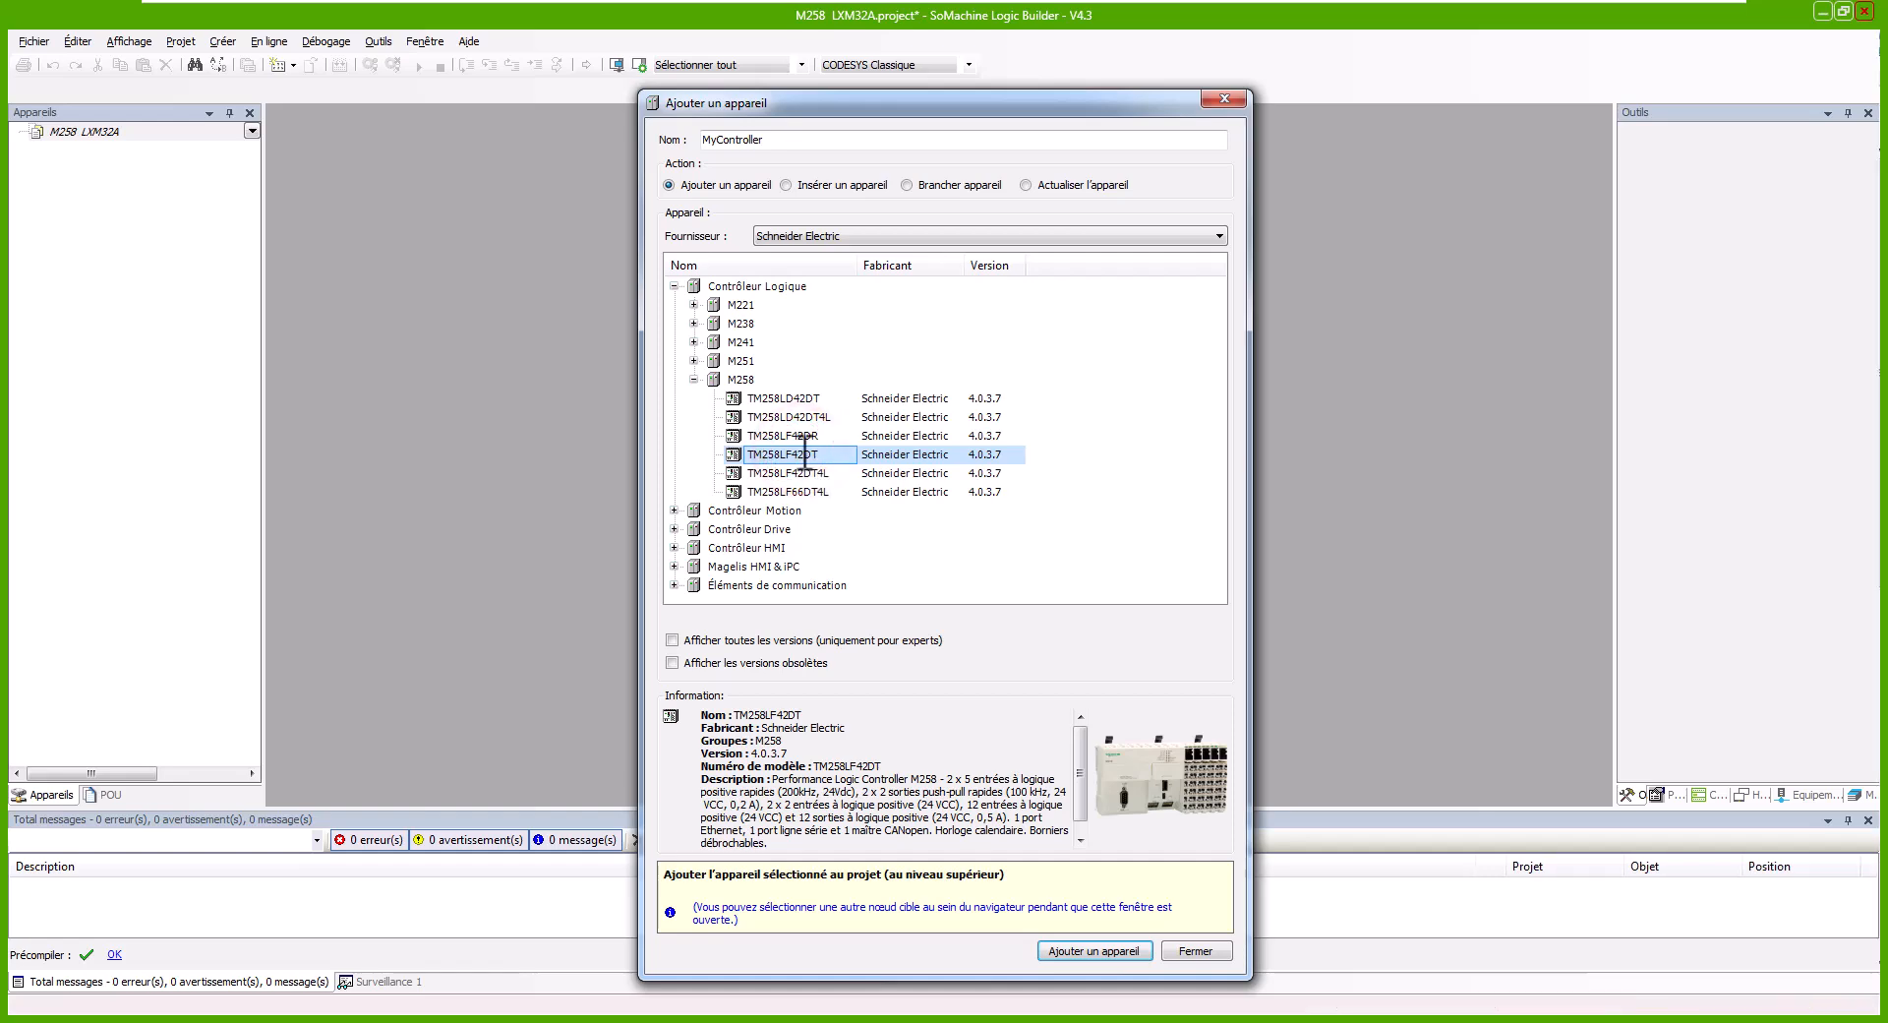
left_click(790, 398)
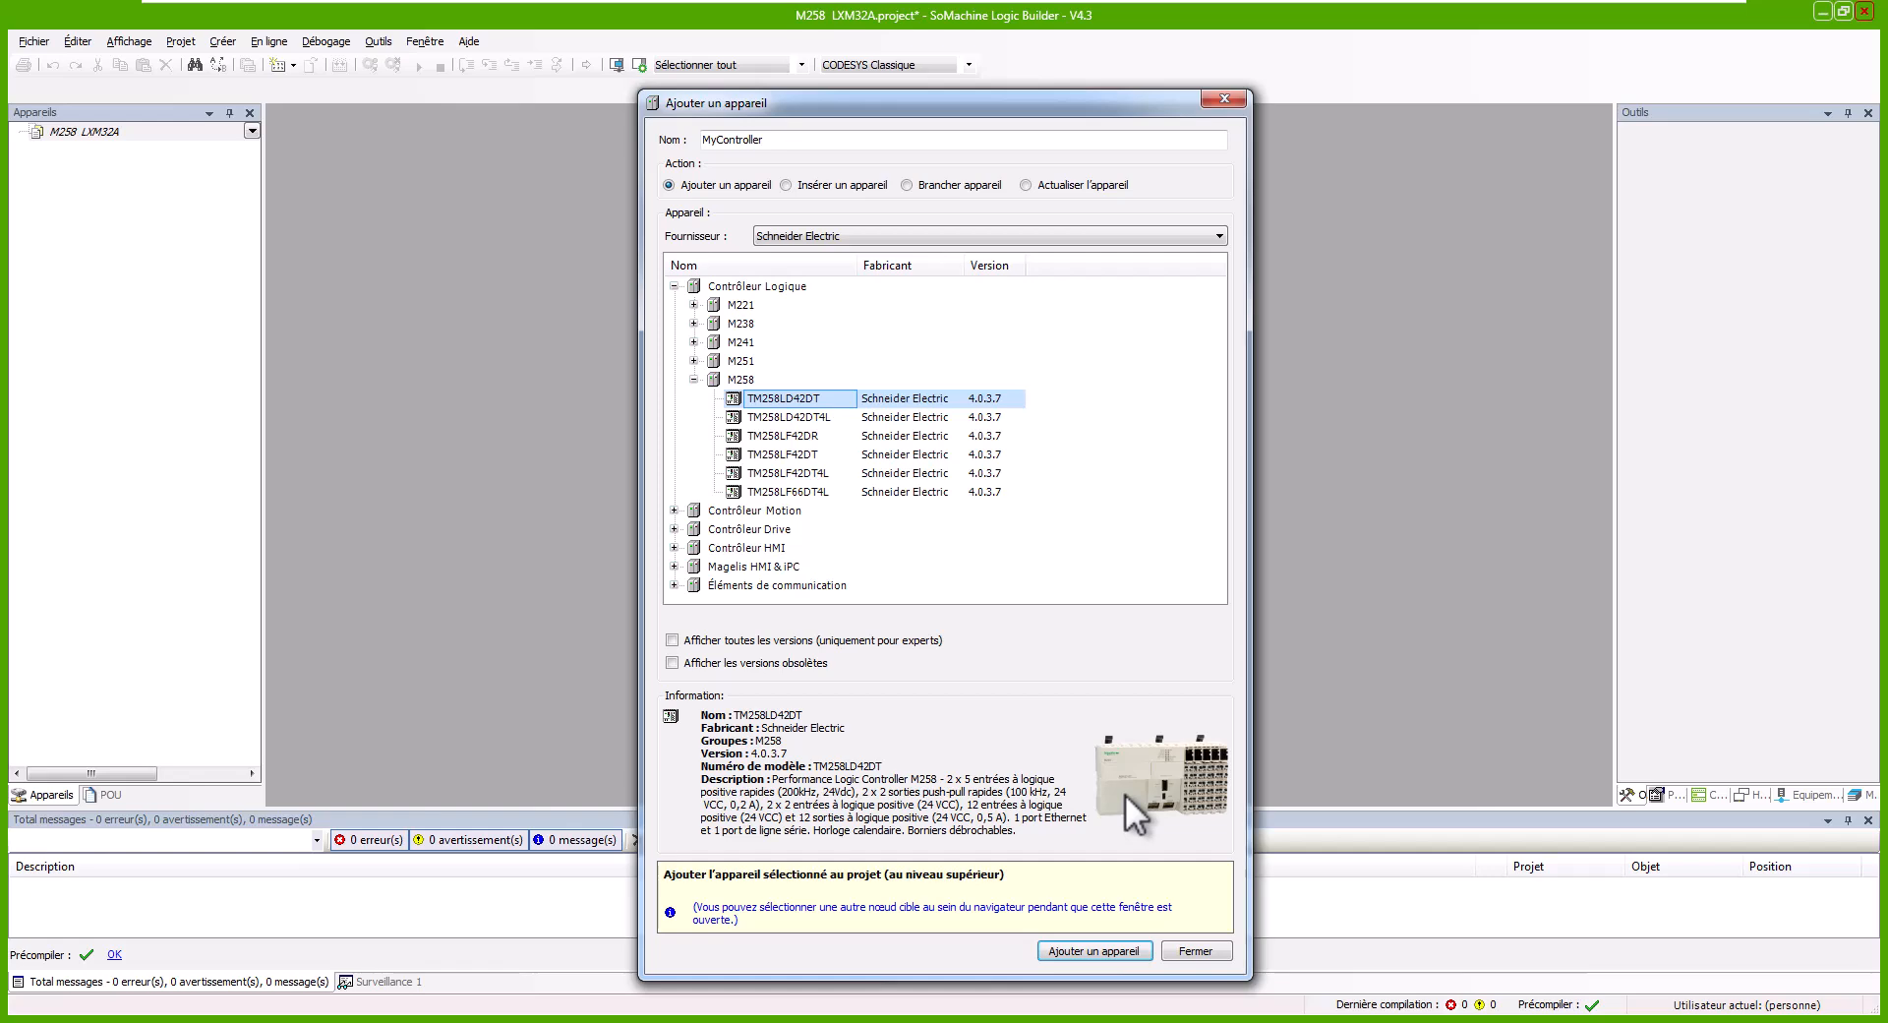
left_click(789, 436)
left_click(784, 453)
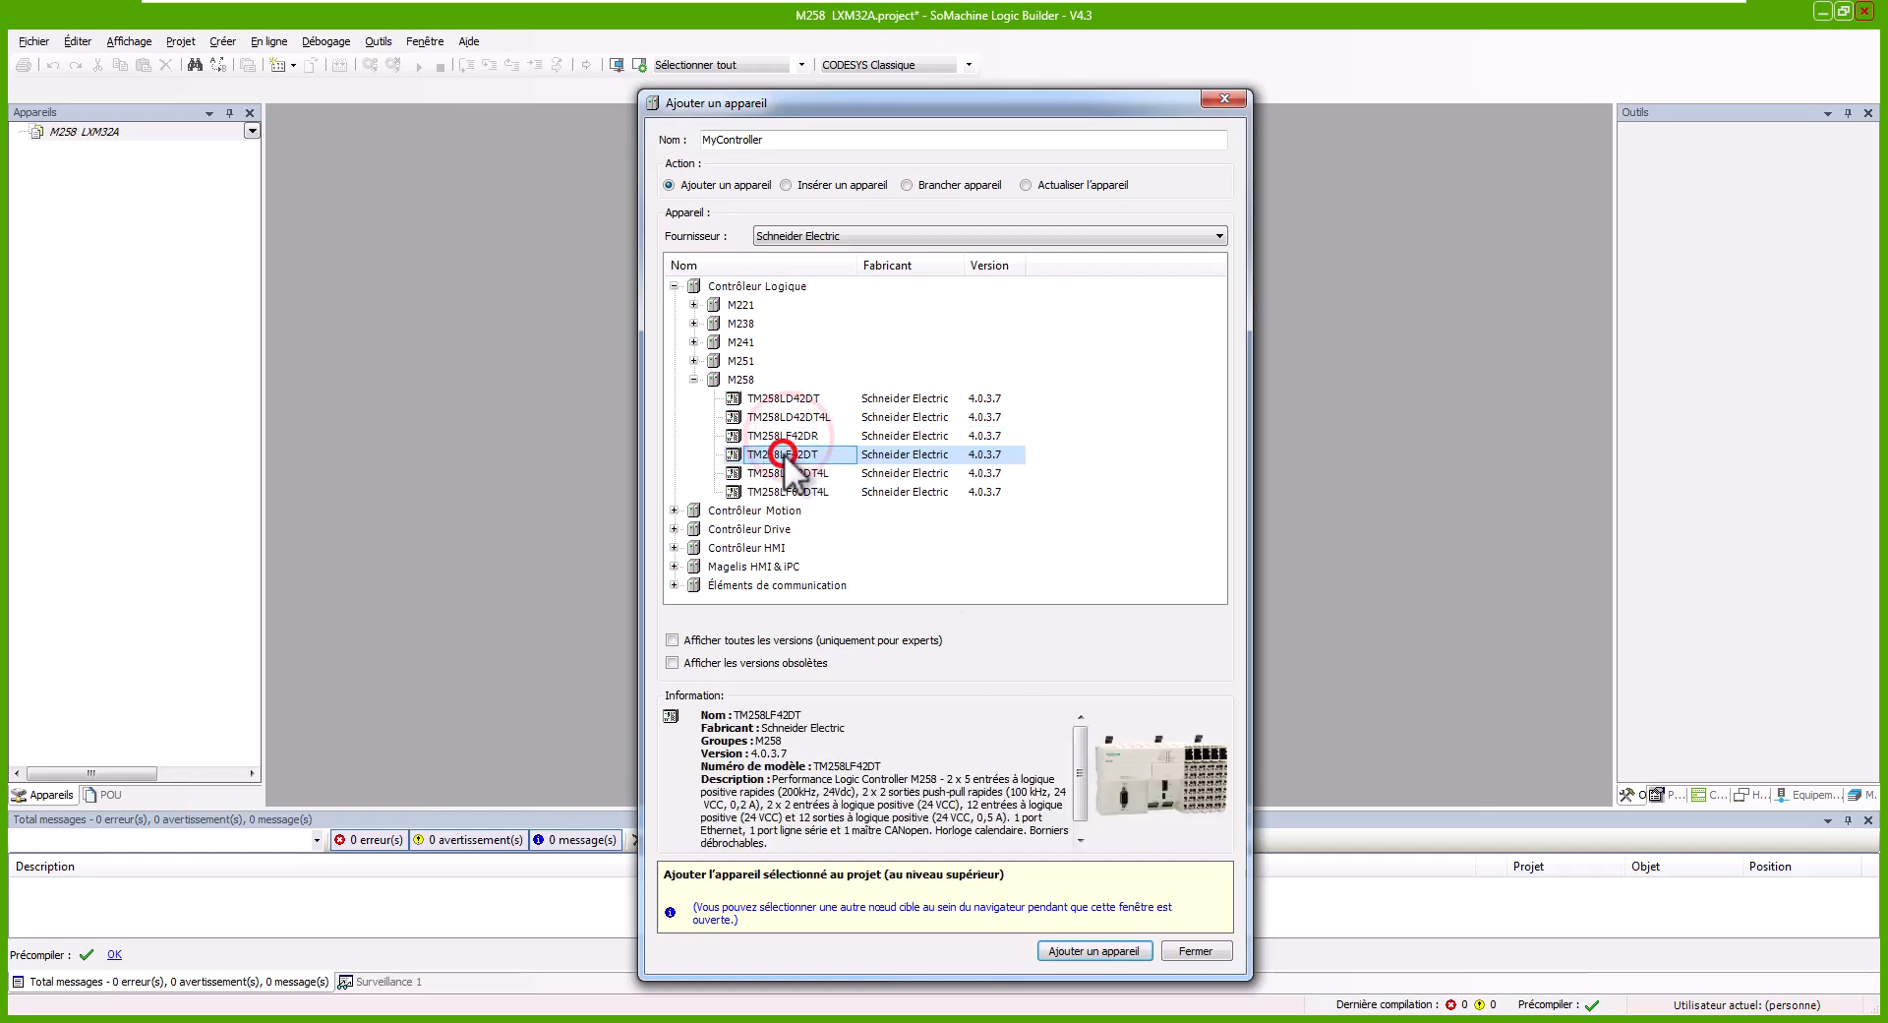
left_click(1121, 949)
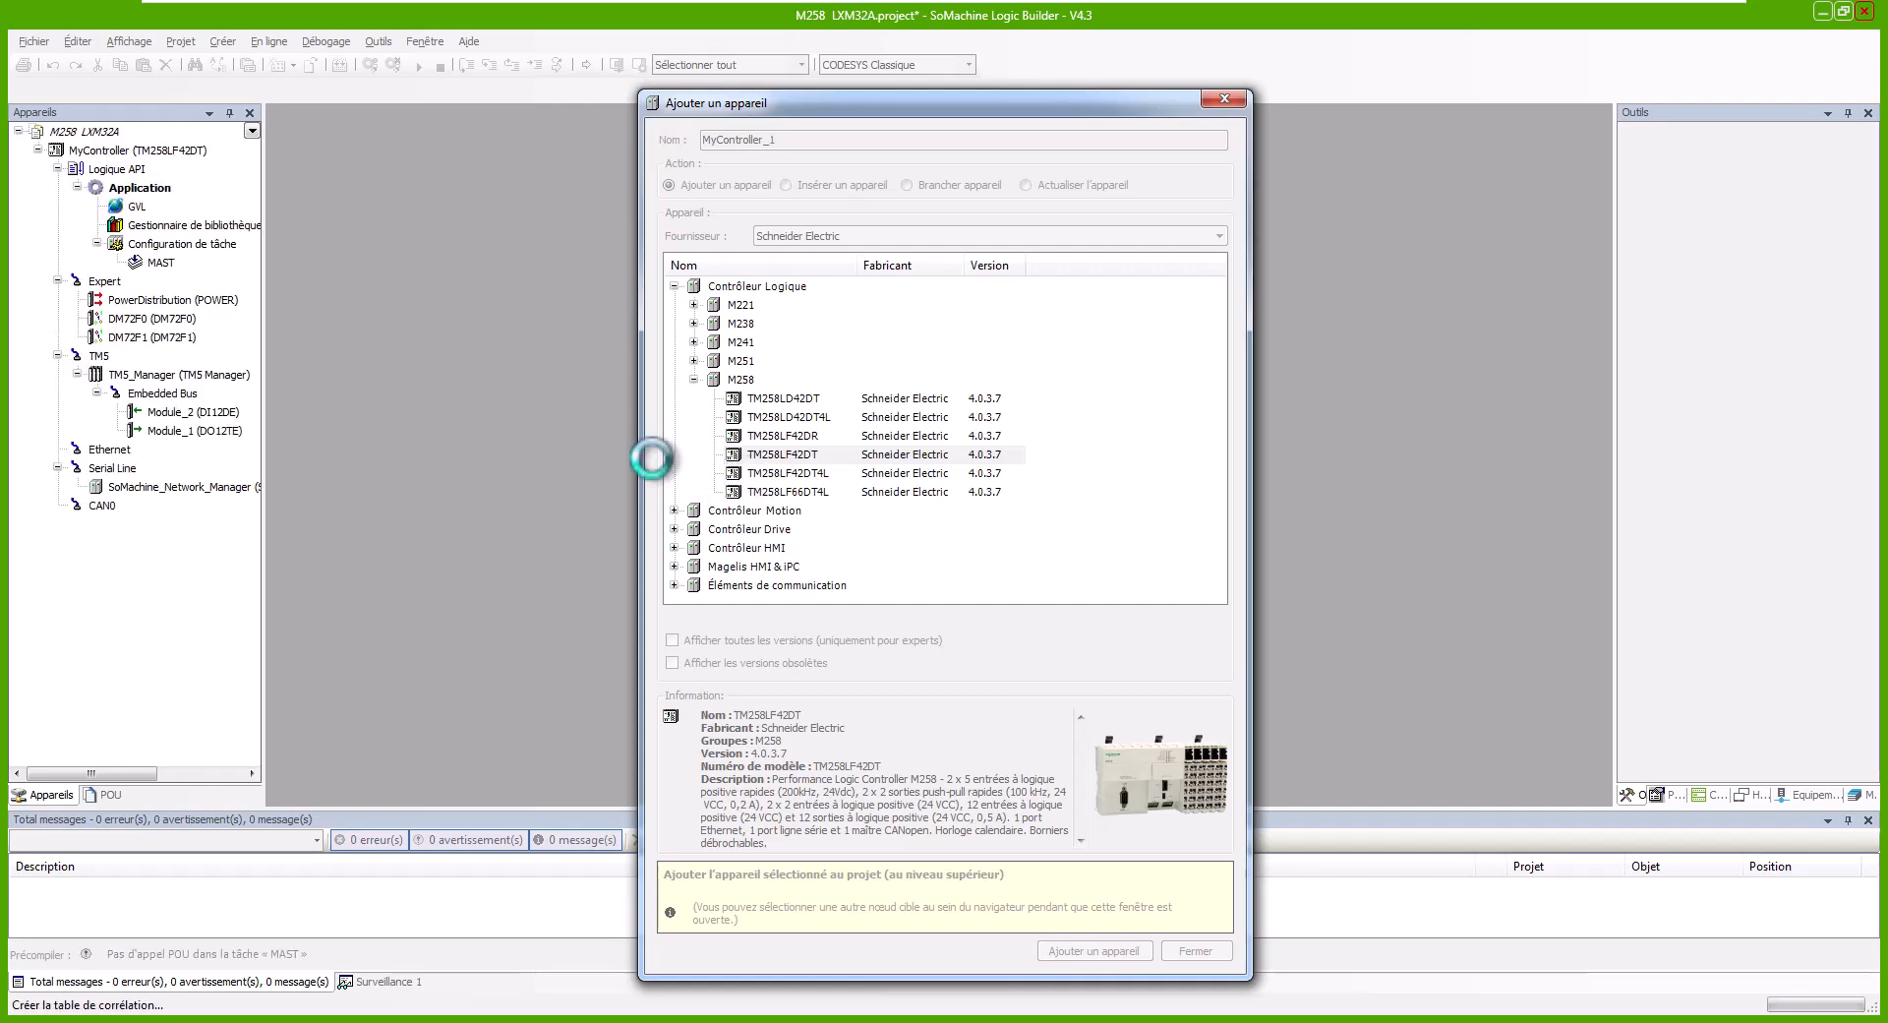
left_click(1185, 952)
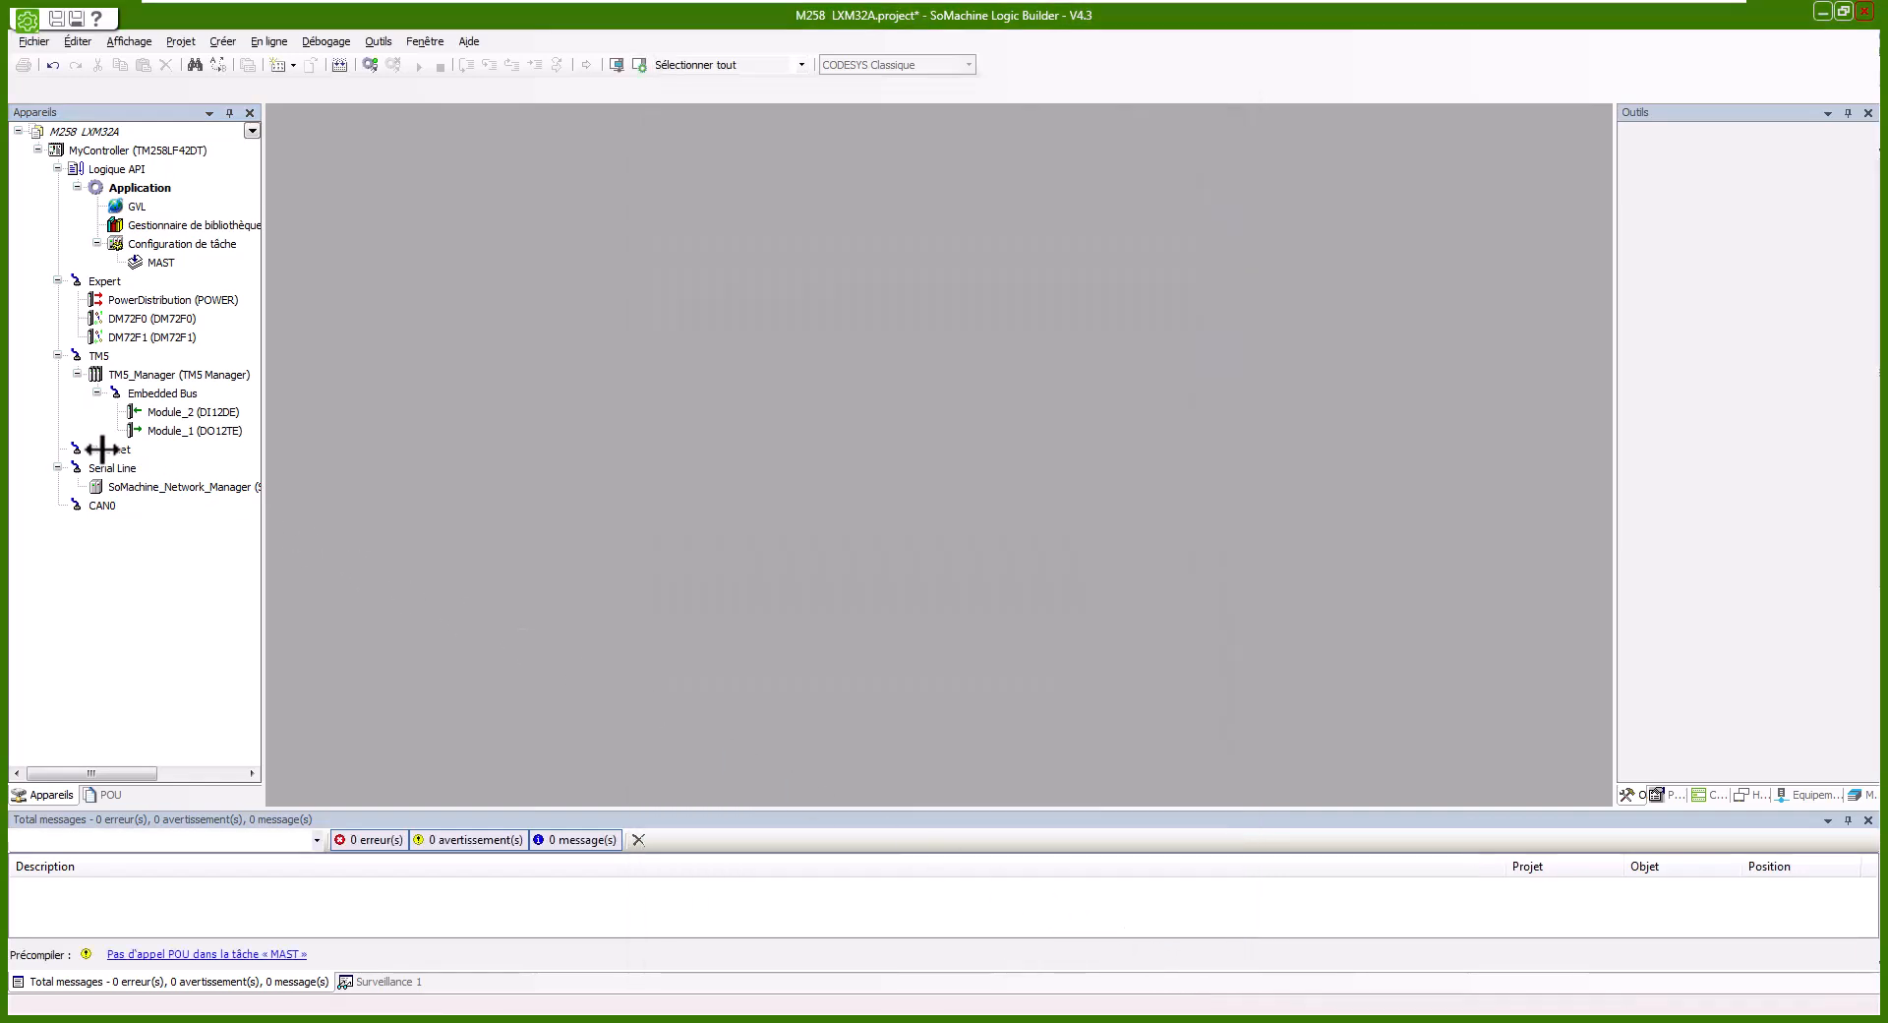
Set the fixed IP address of the controller's Ethernet interface to 192.168.0.58.
double_click(102, 448)
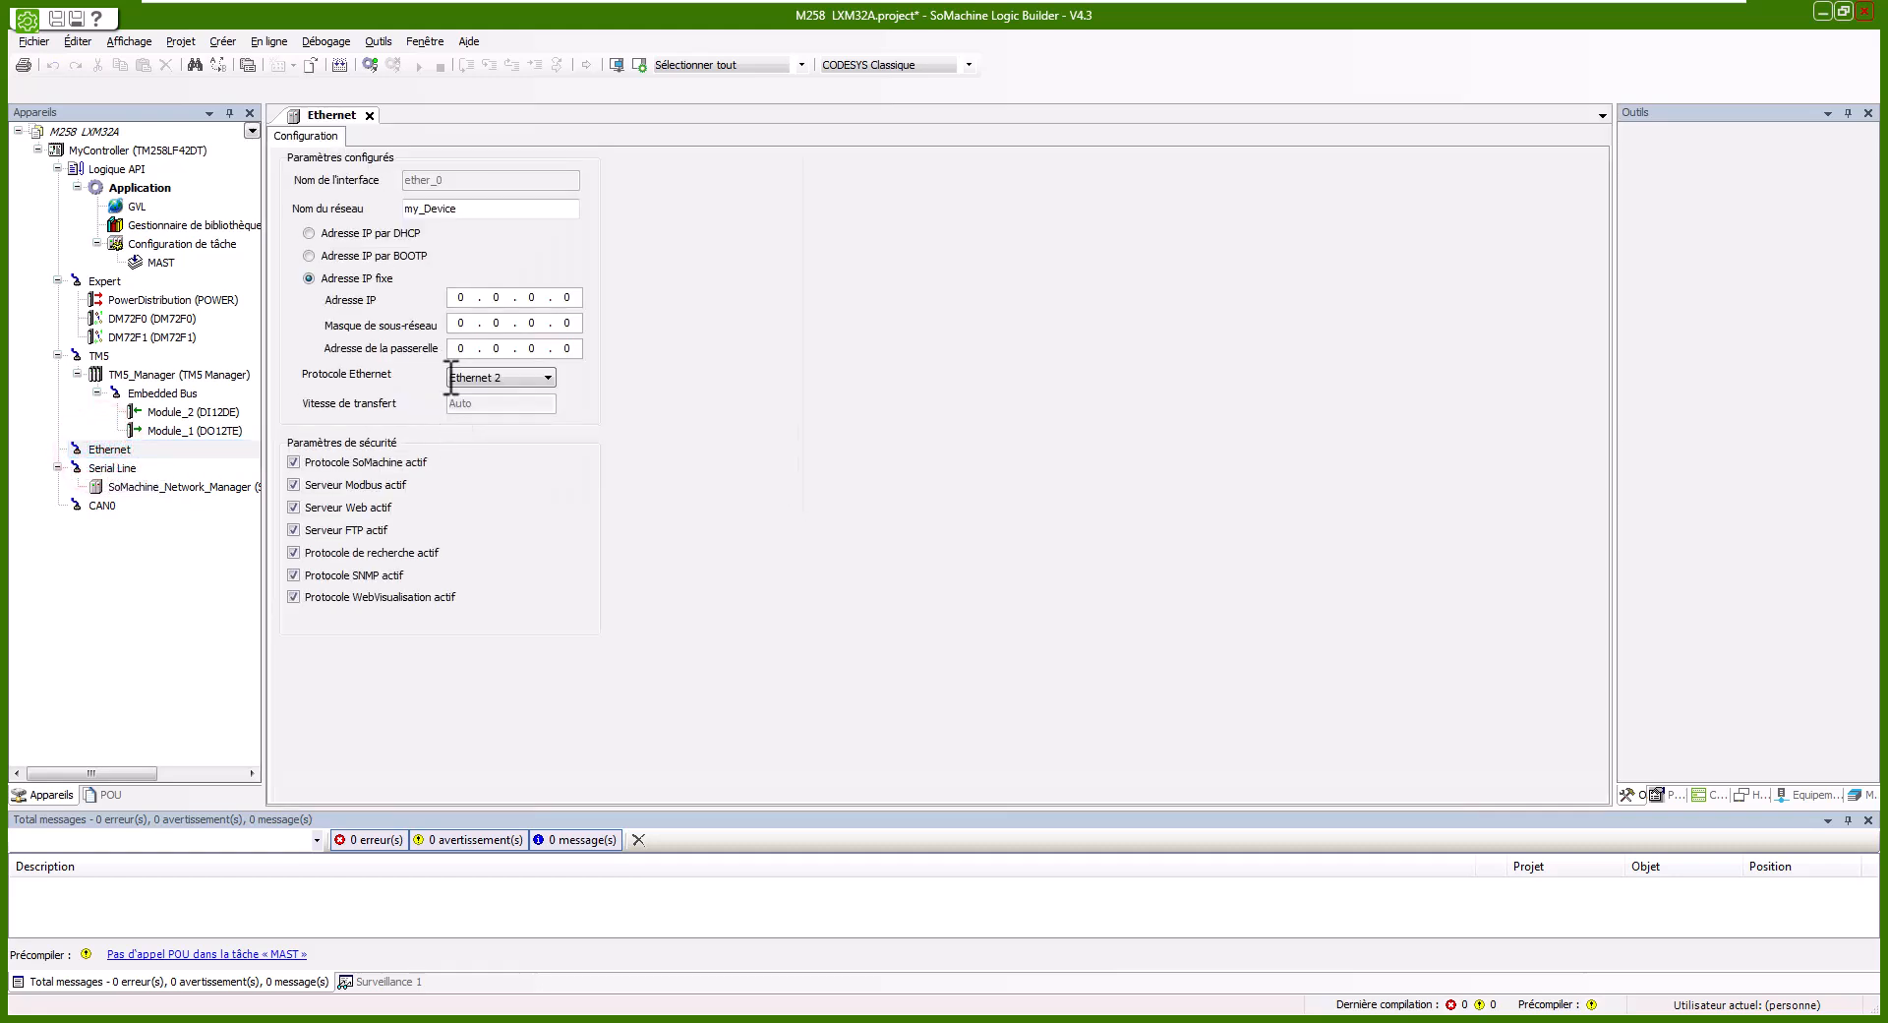
left_click(462, 293)
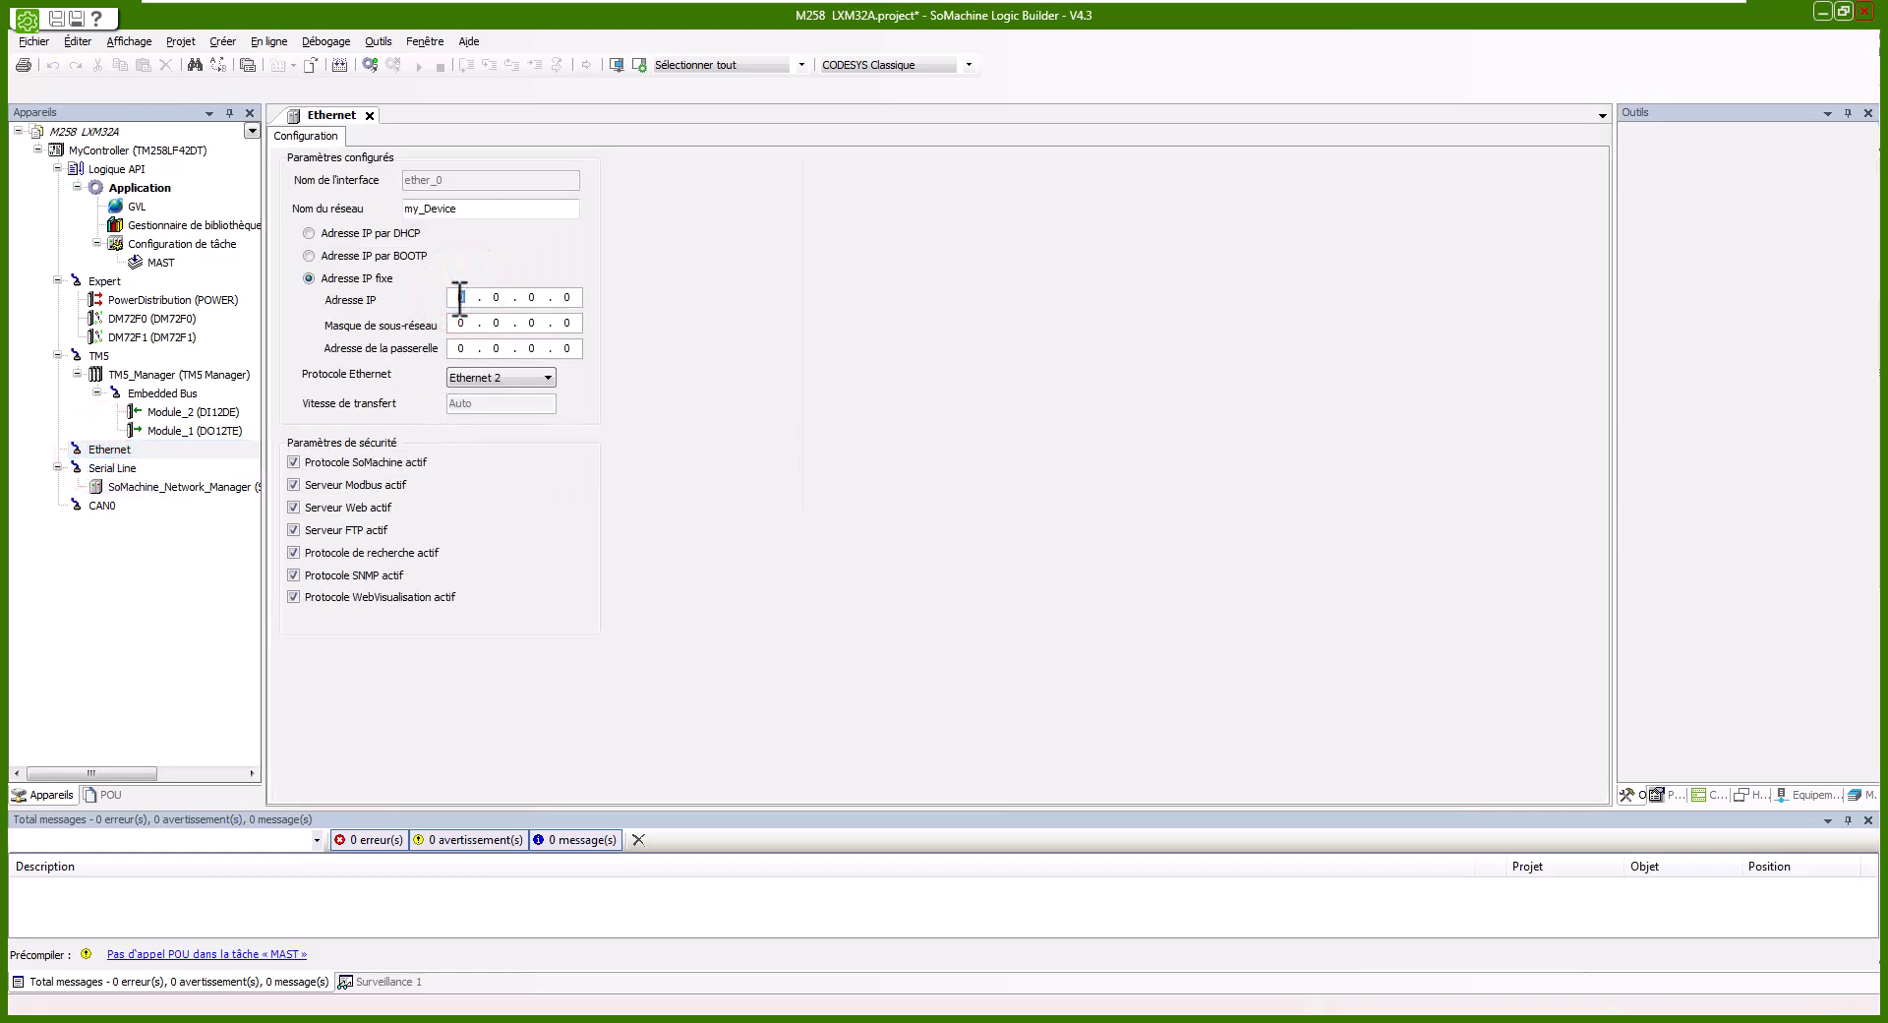
type("192 . 1")
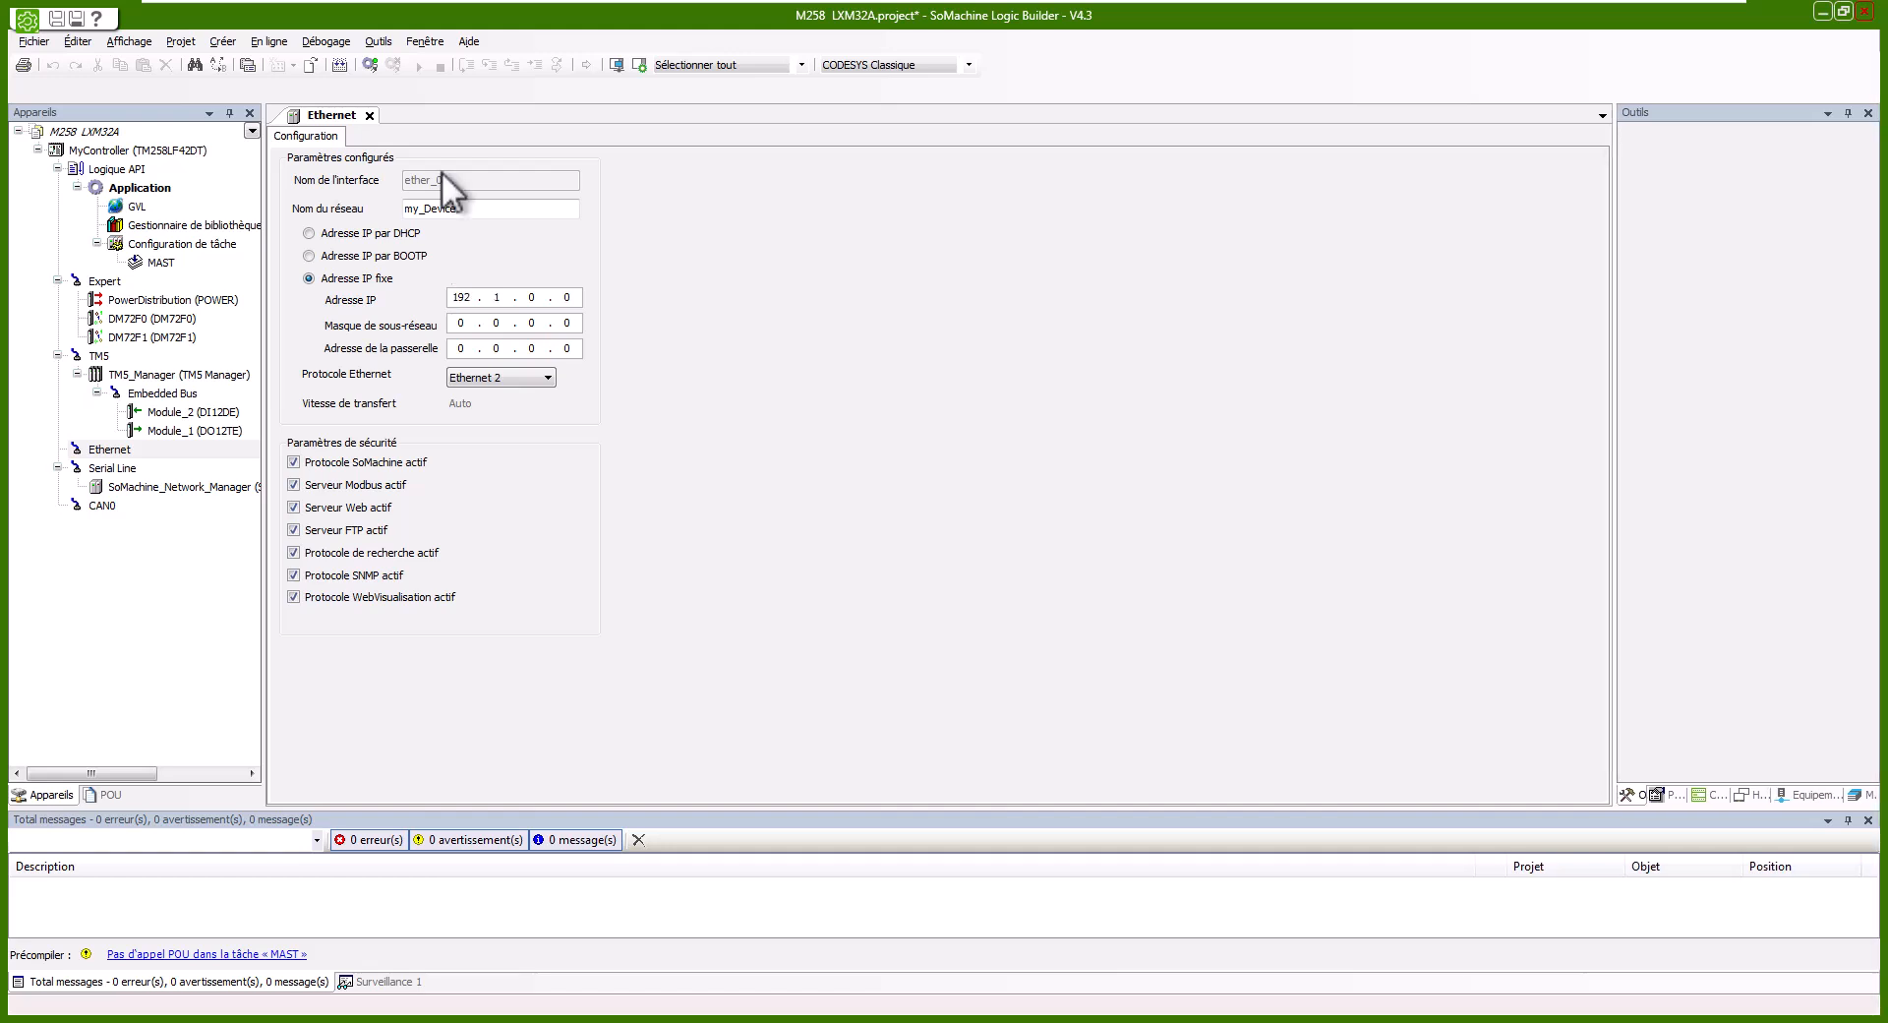
type("35 .")
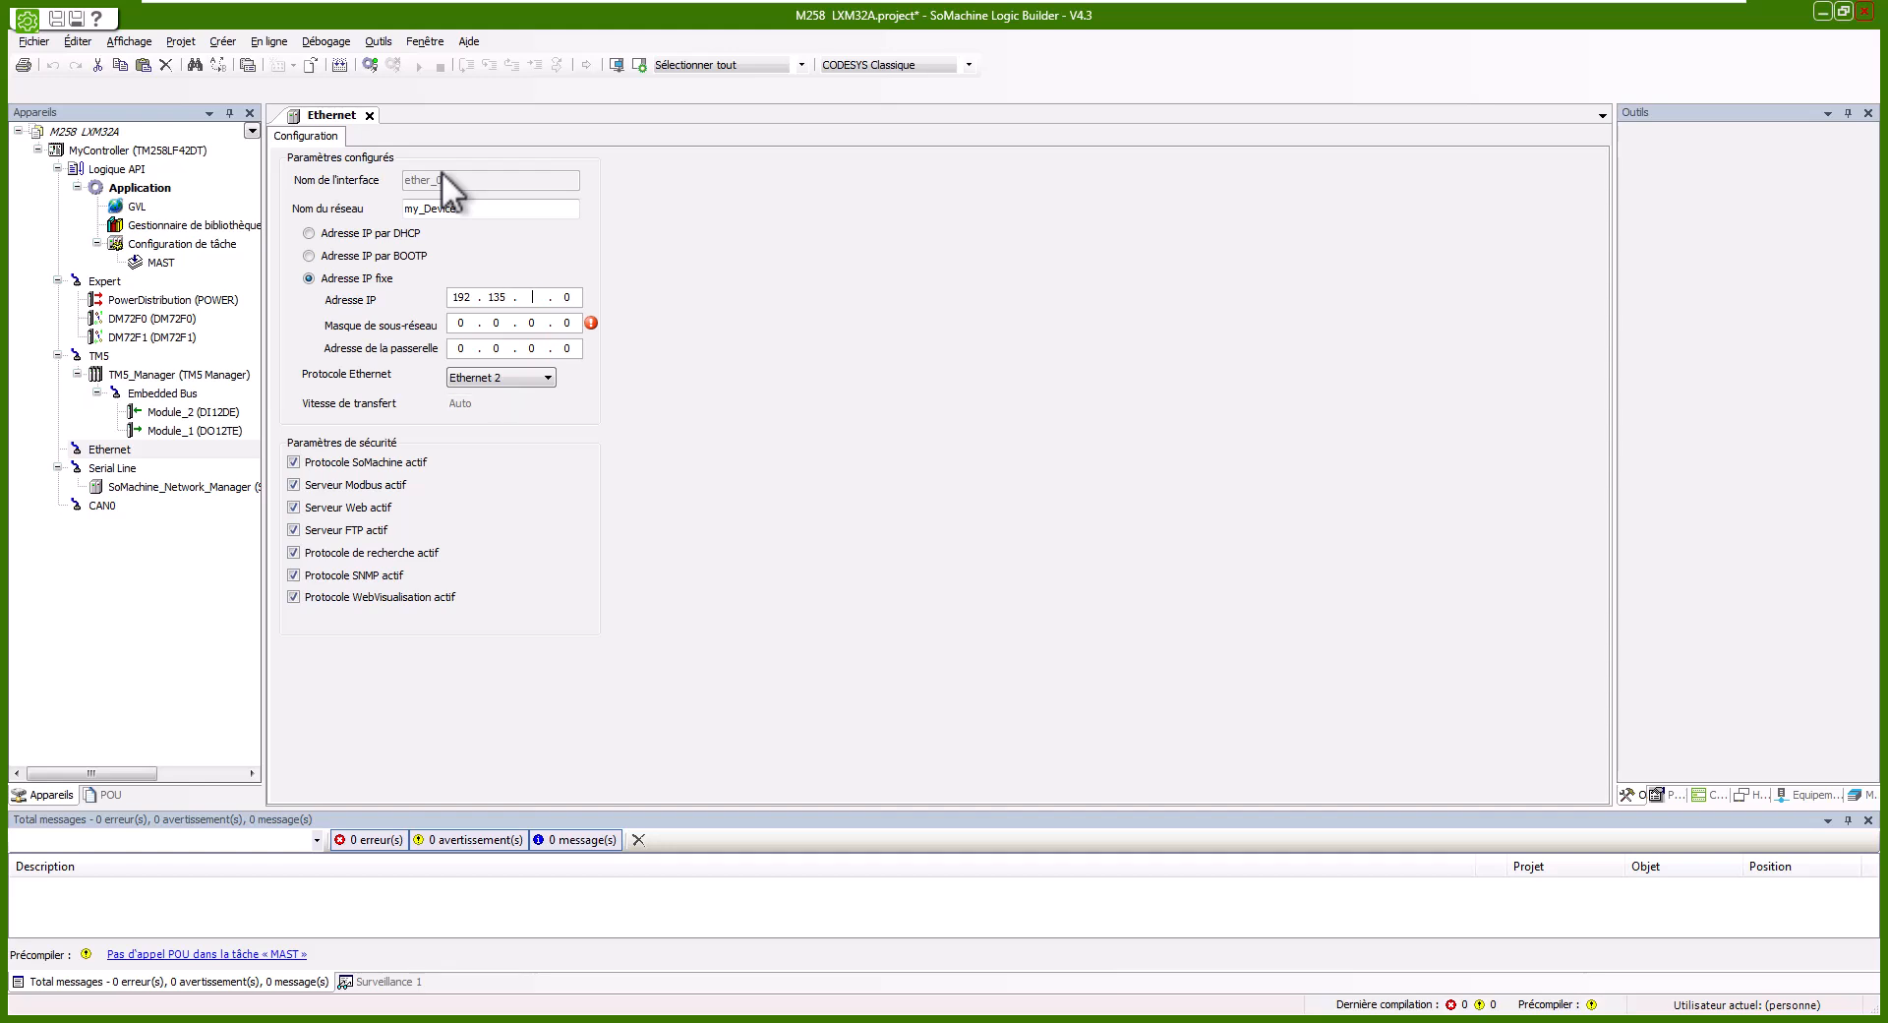
key("BackSpace")
key("BackSpace")
key("BackSpace")
key("BackSpace")
type("168 . 0 . 58")
Set the Ethernet interface's subnet mask to 255.255.255.0 and keep the Ethernet 2 protocol.
key("Tab")
type("255252")
key("BackSpace")
type("5255")
left_click(479, 382)
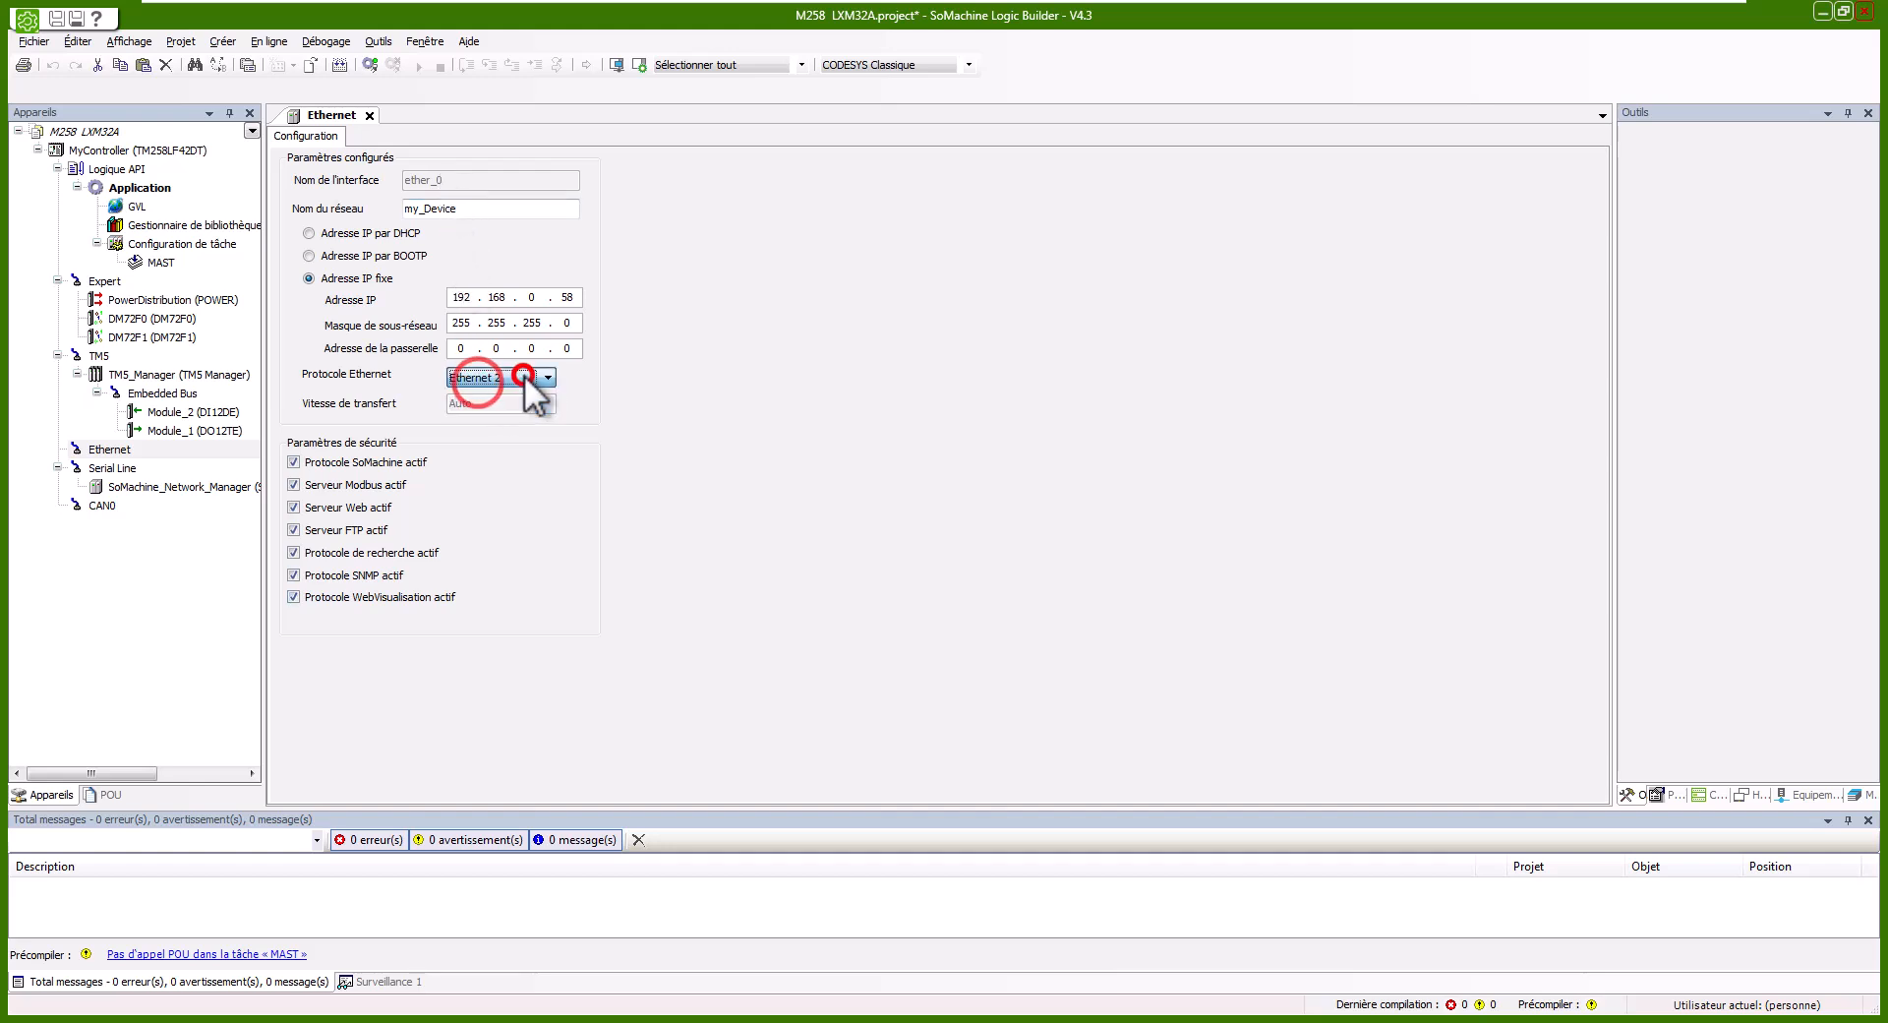
Add the CANopen Performance manager under the controller's CAN0 bus and close the device dialog.
left_click(102, 505)
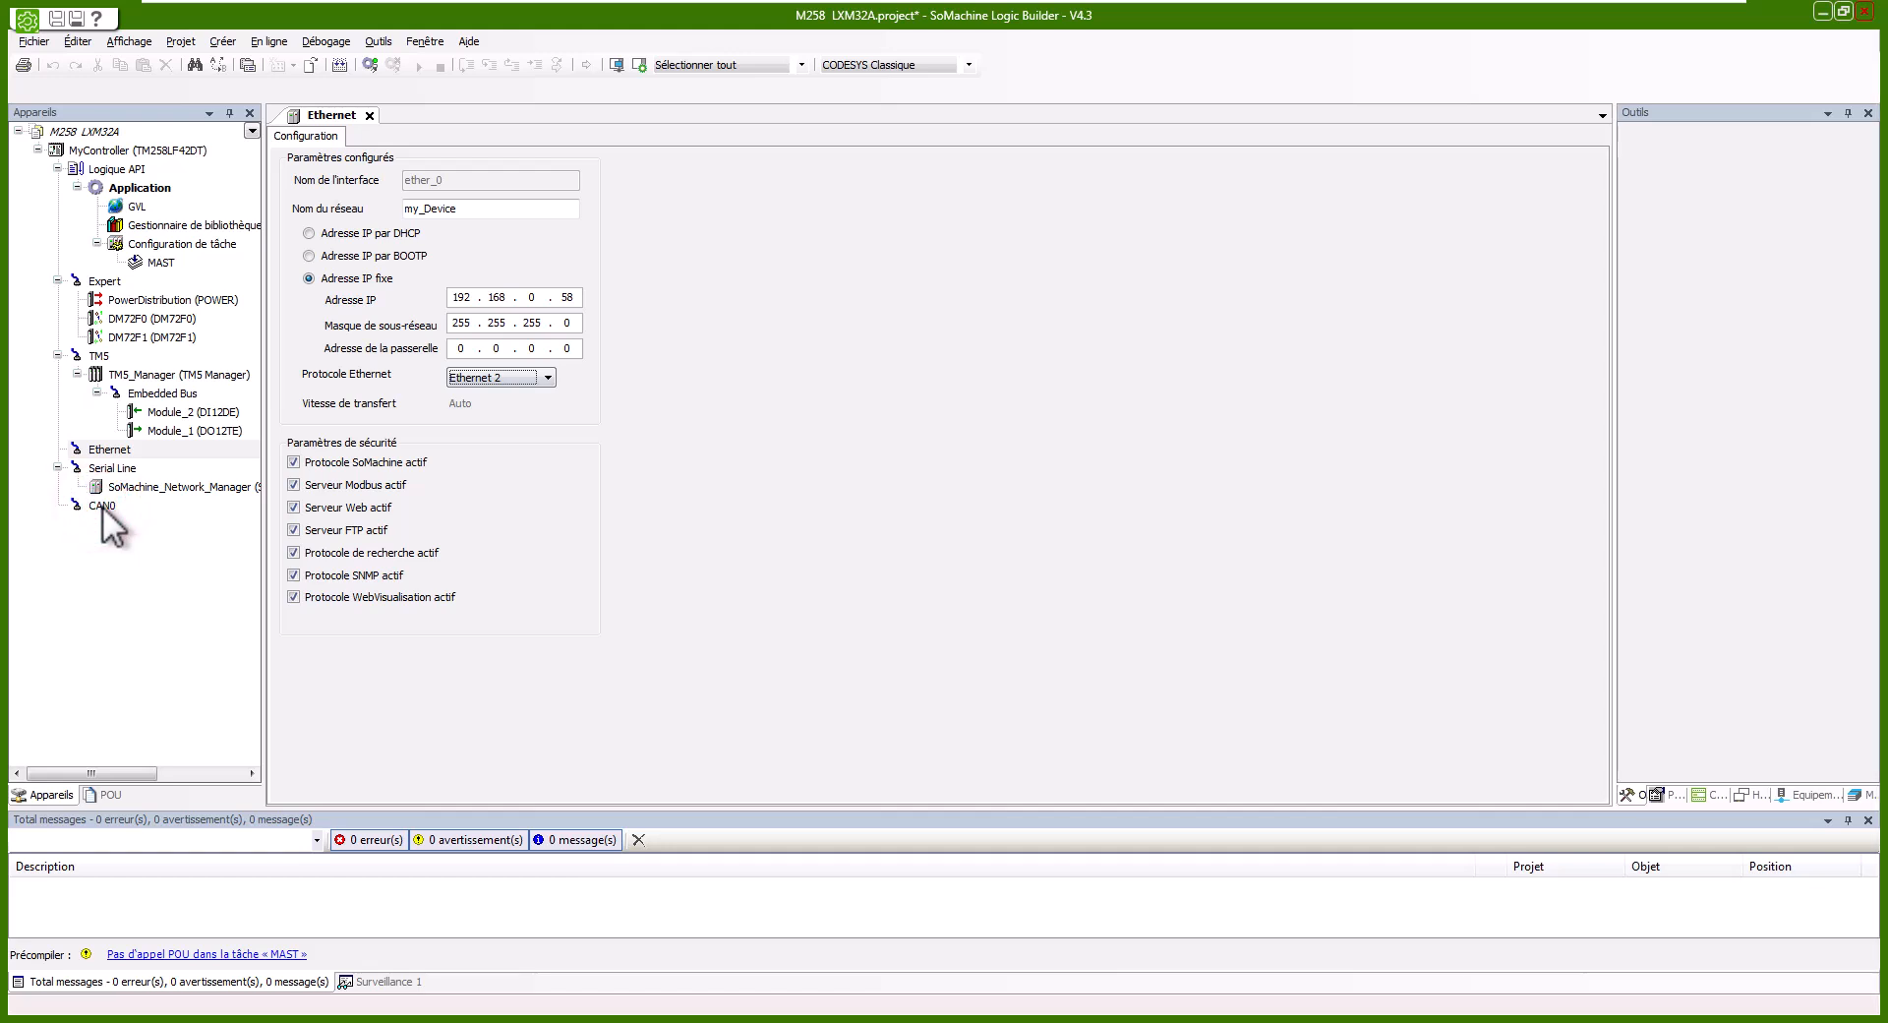
left_click(104, 505)
right_click(104, 504)
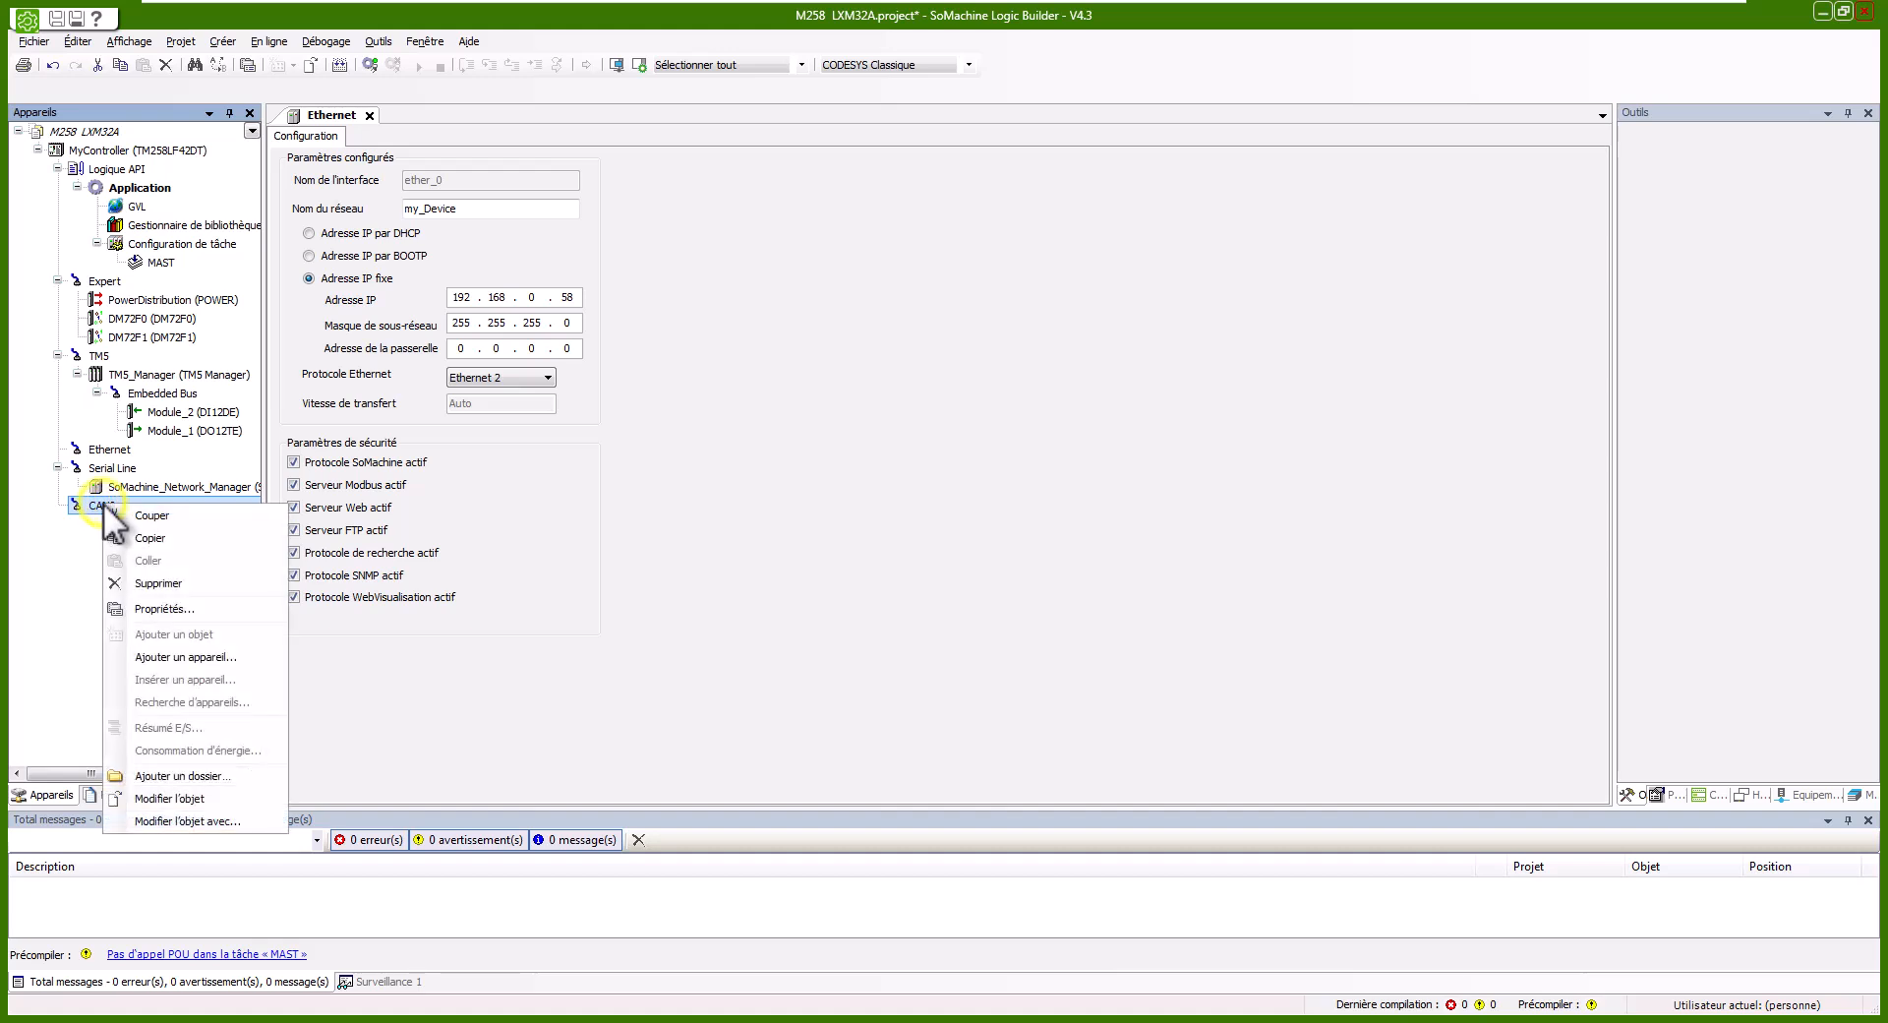
left_click(187, 657)
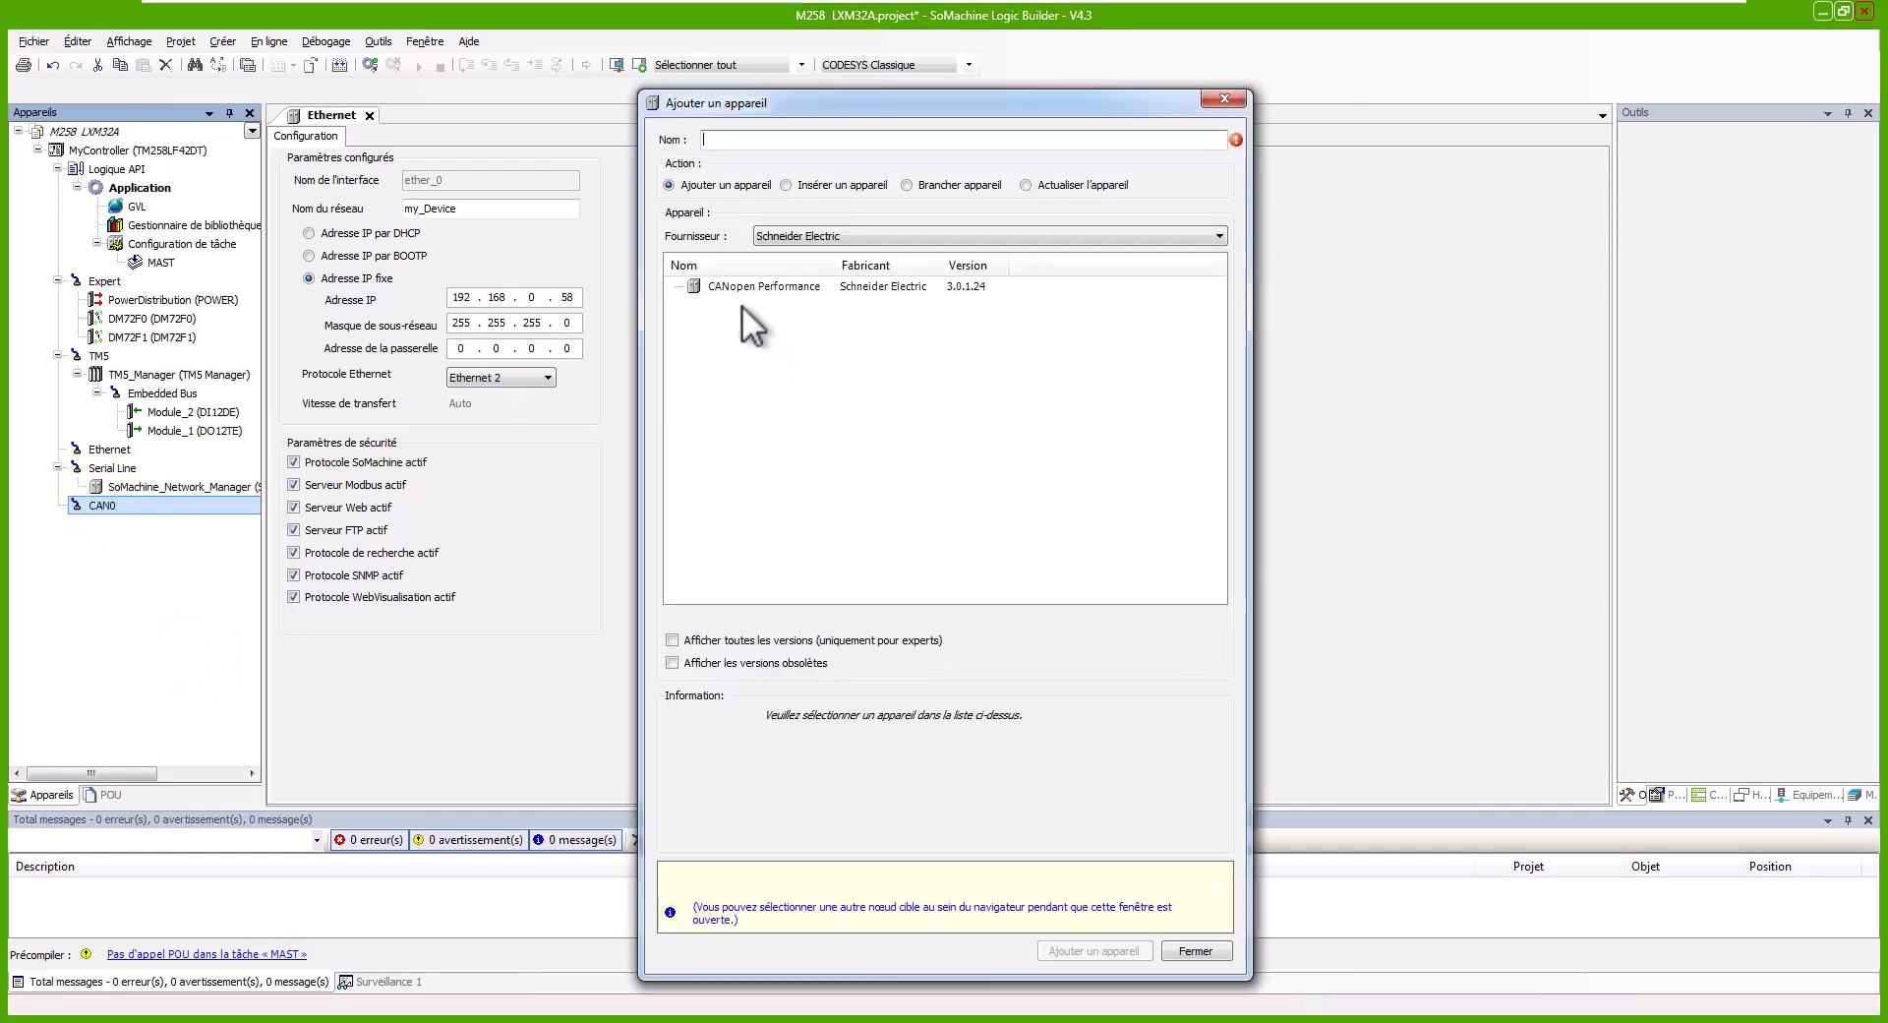
left_click(734, 287)
left_click(1058, 949)
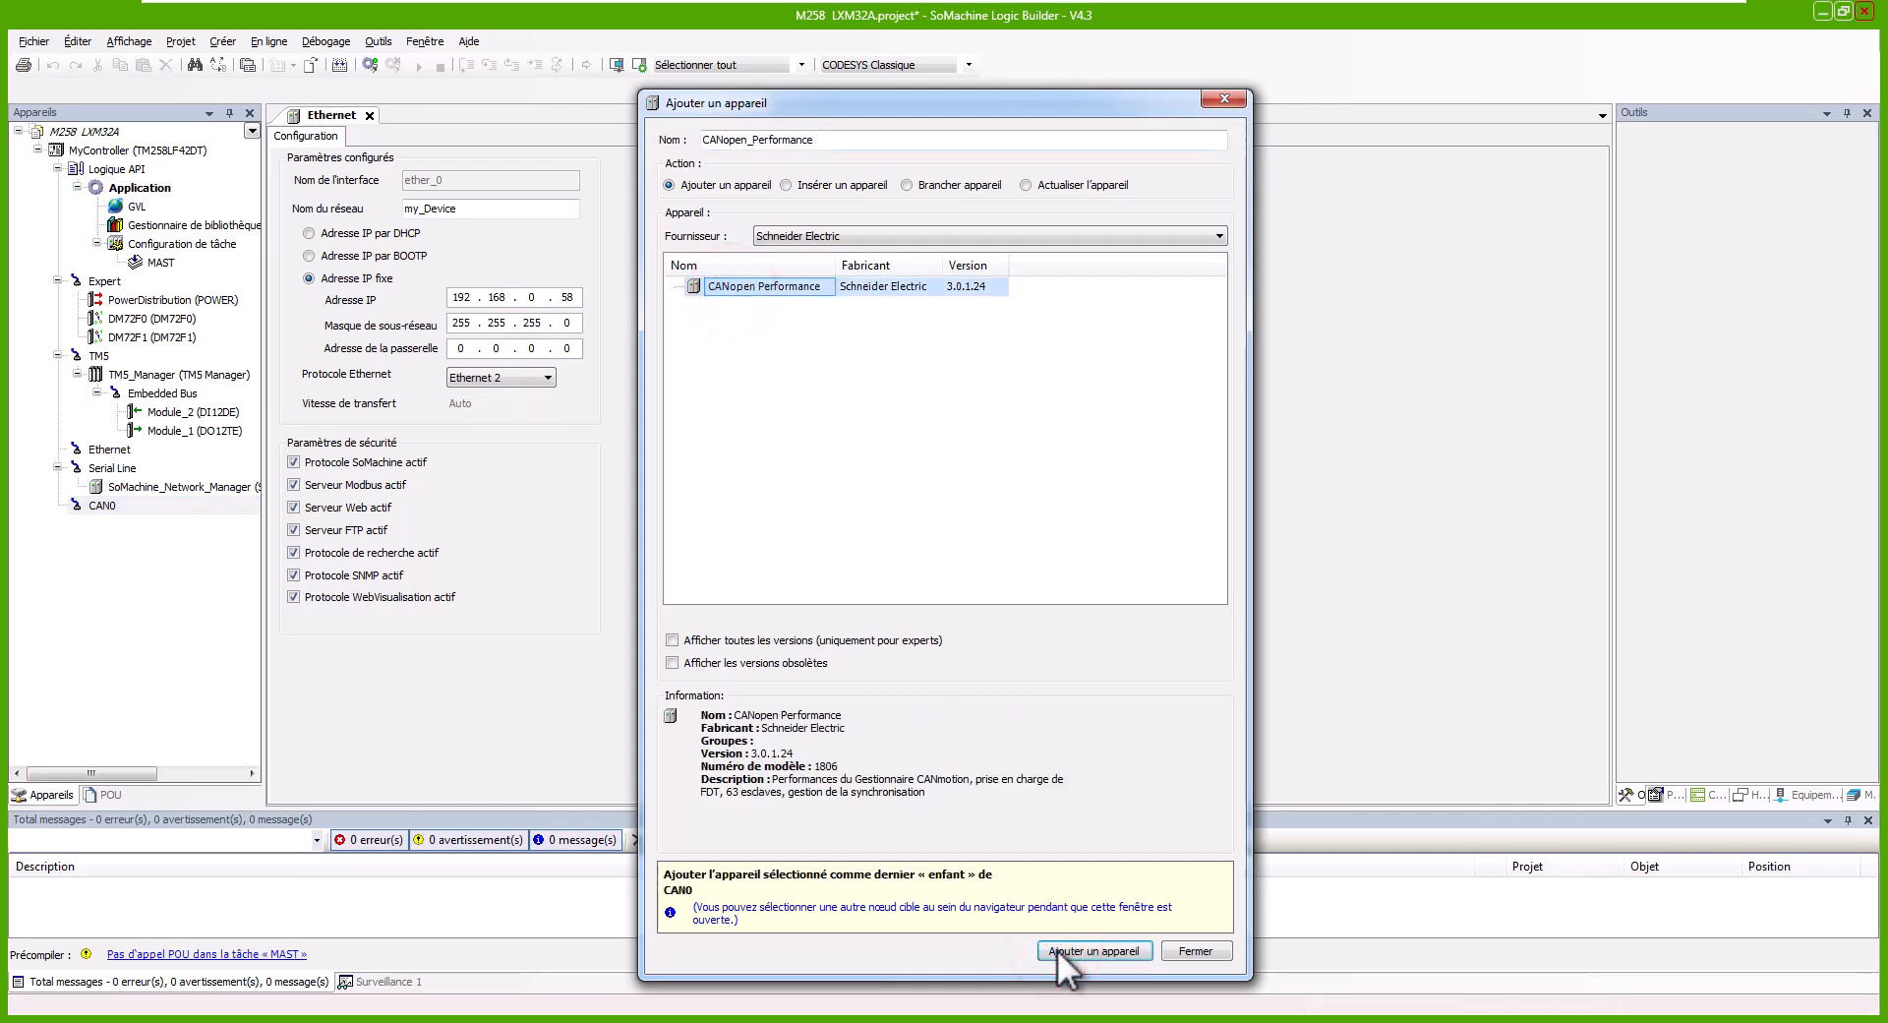
left_click(1058, 949)
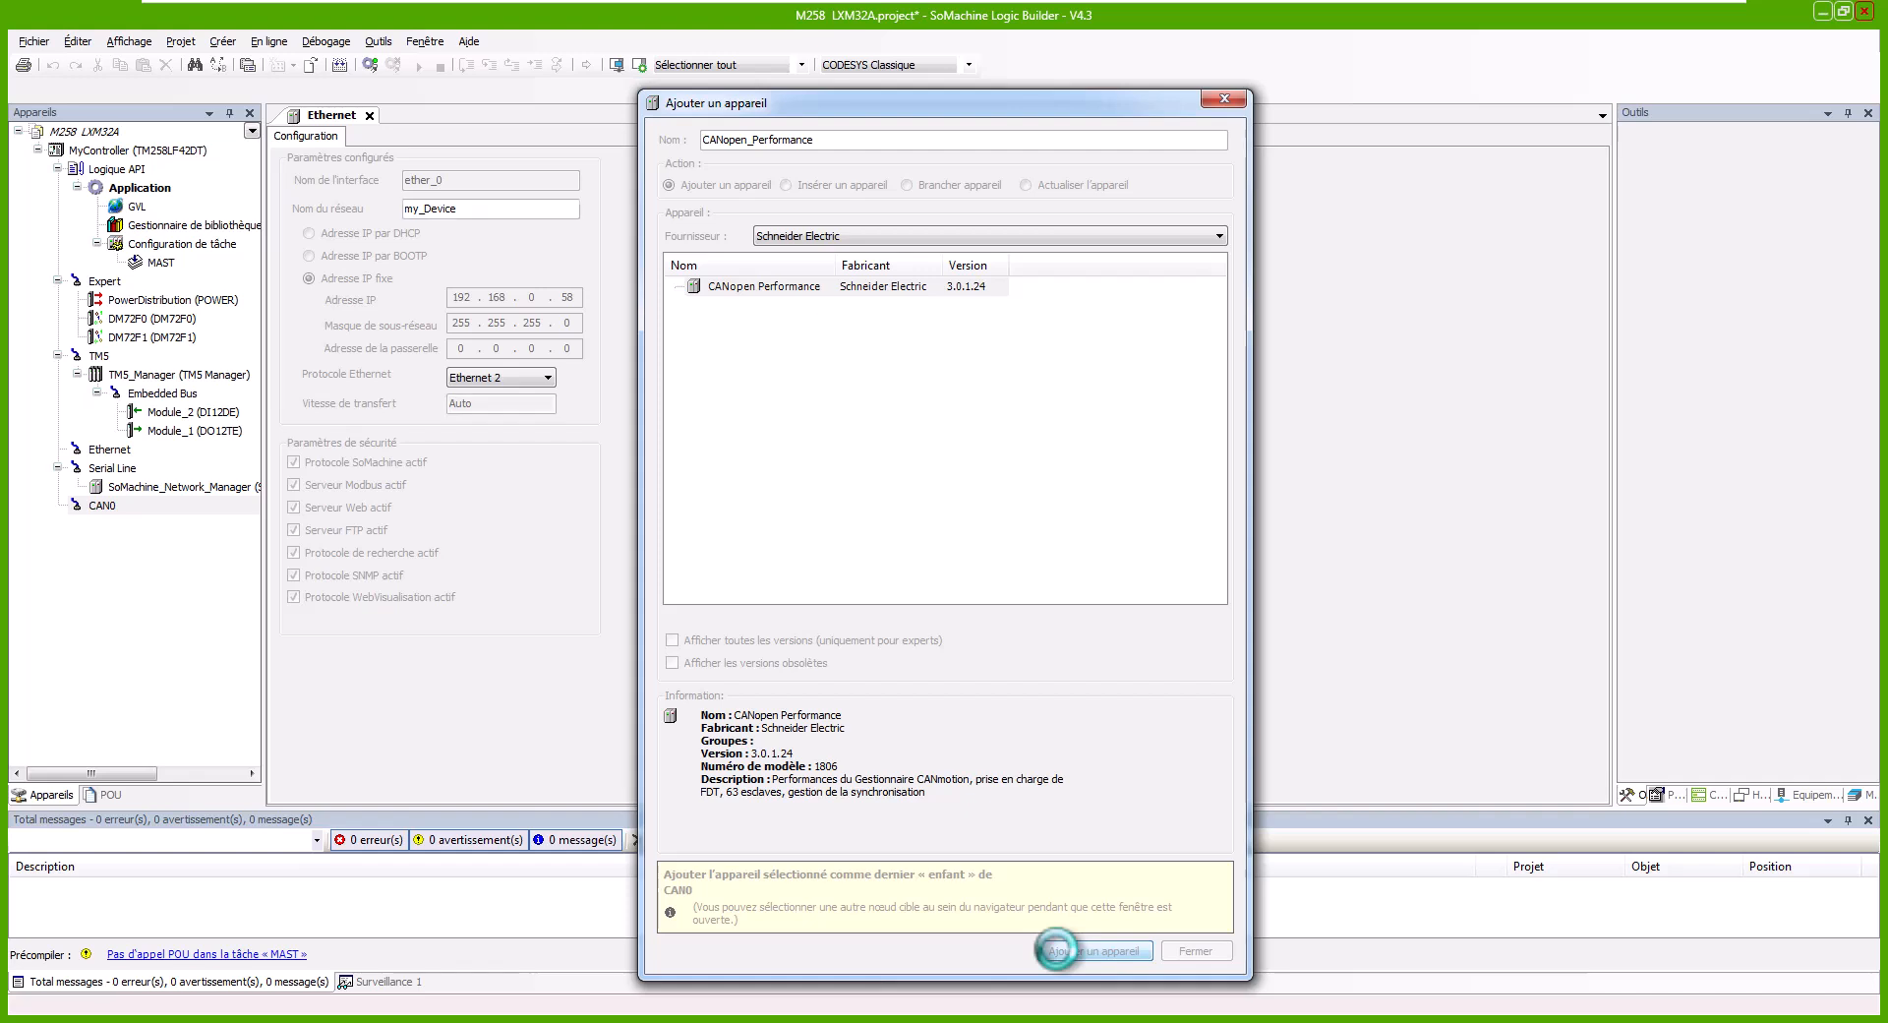
left_click(130, 529)
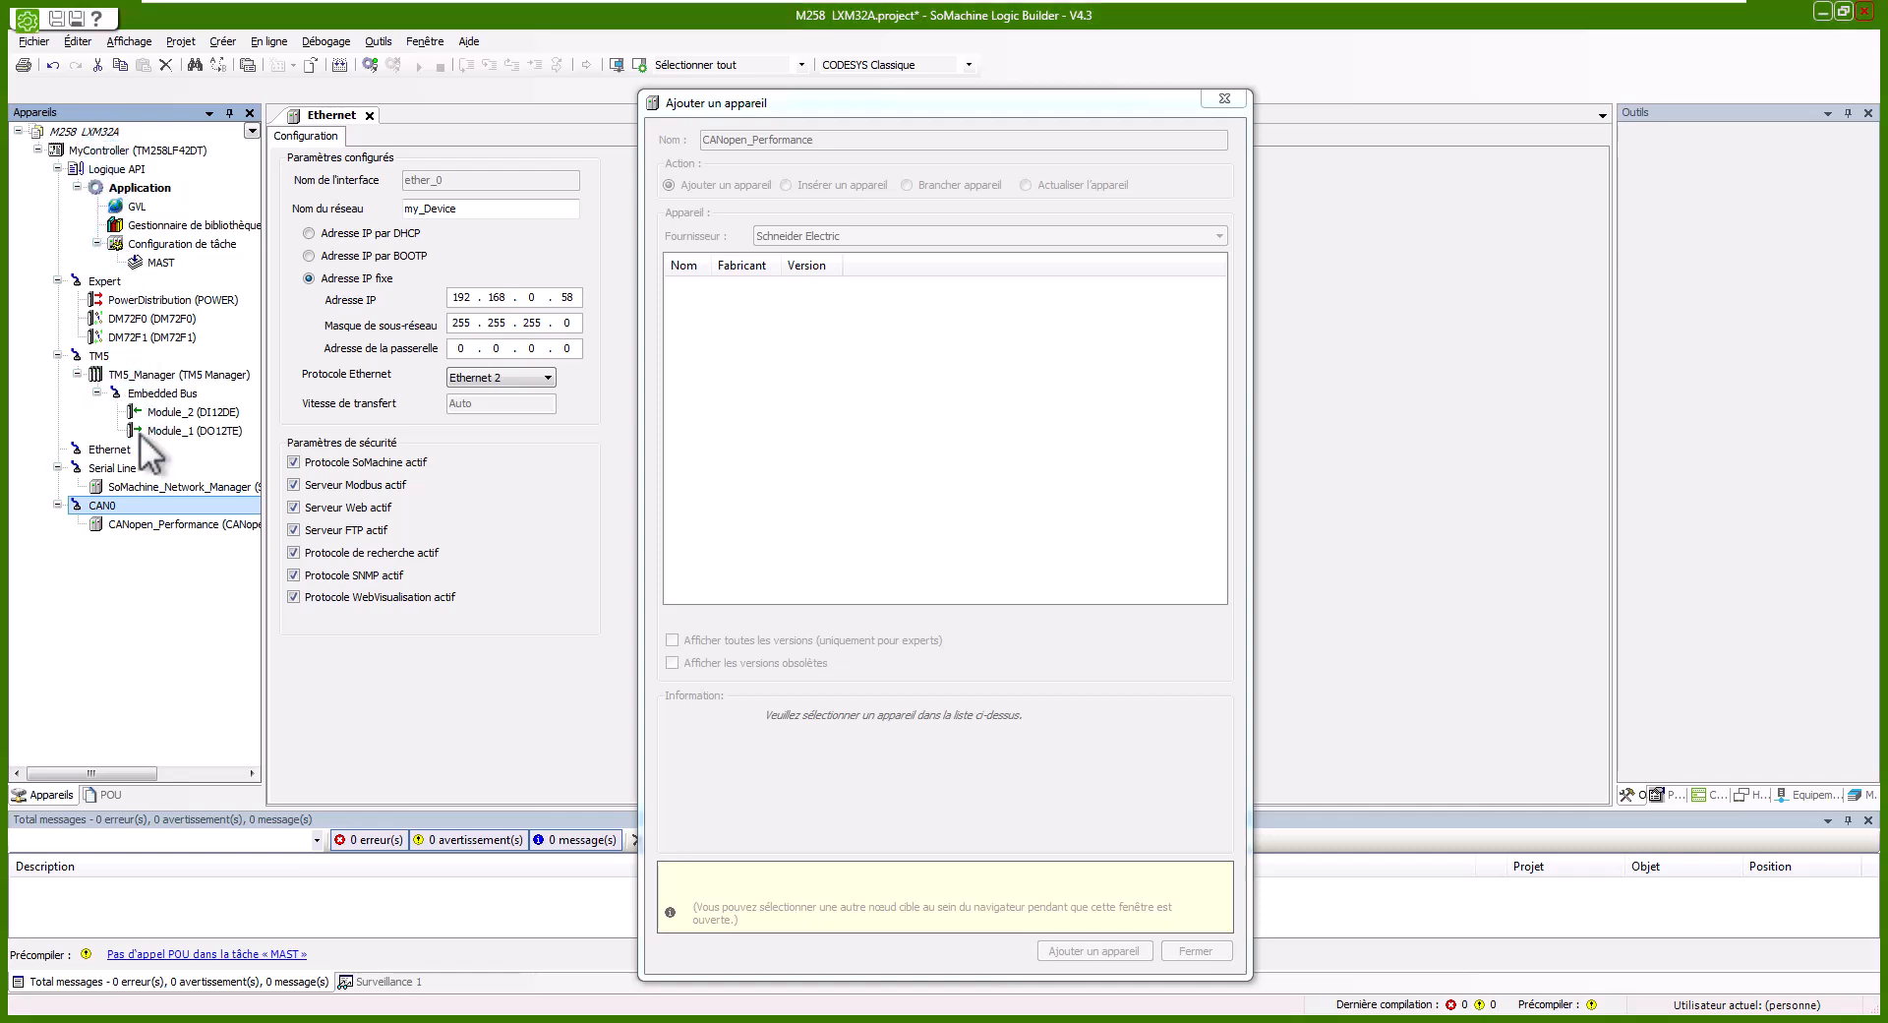
left_click(1198, 950)
left_click(1211, 951)
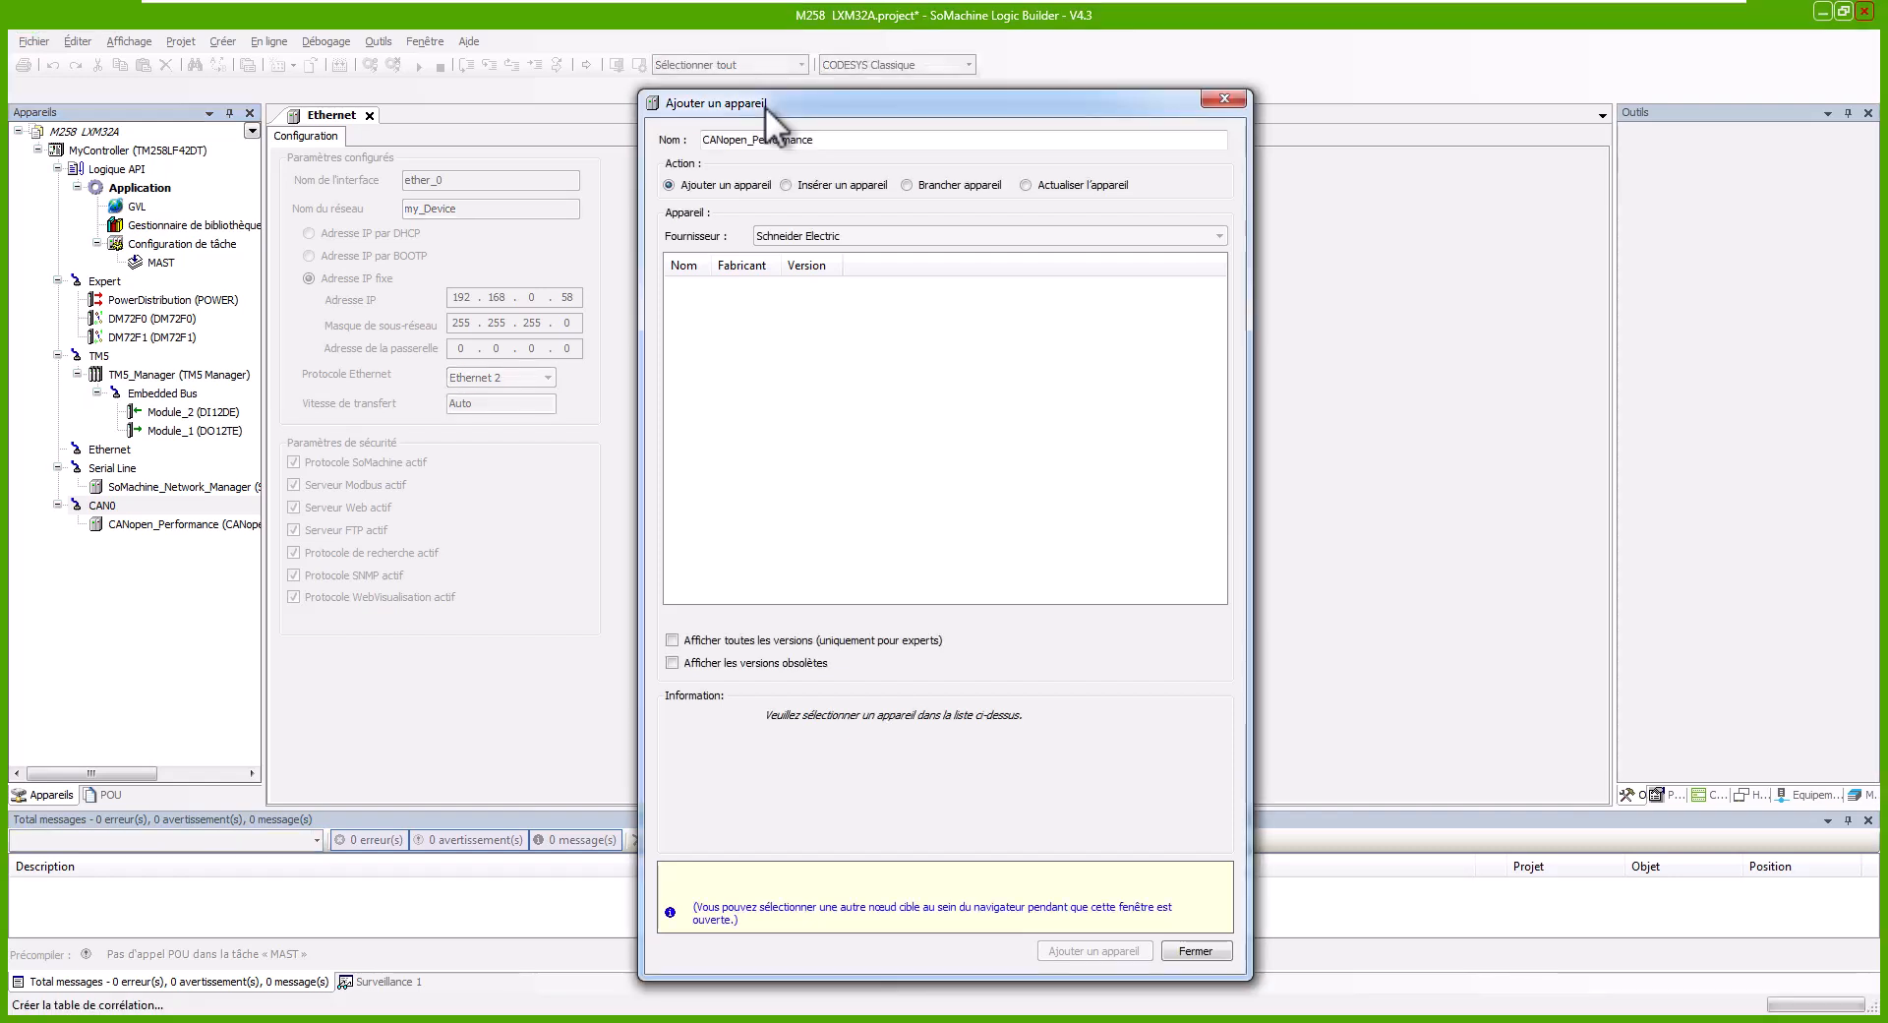
left_click(1207, 954)
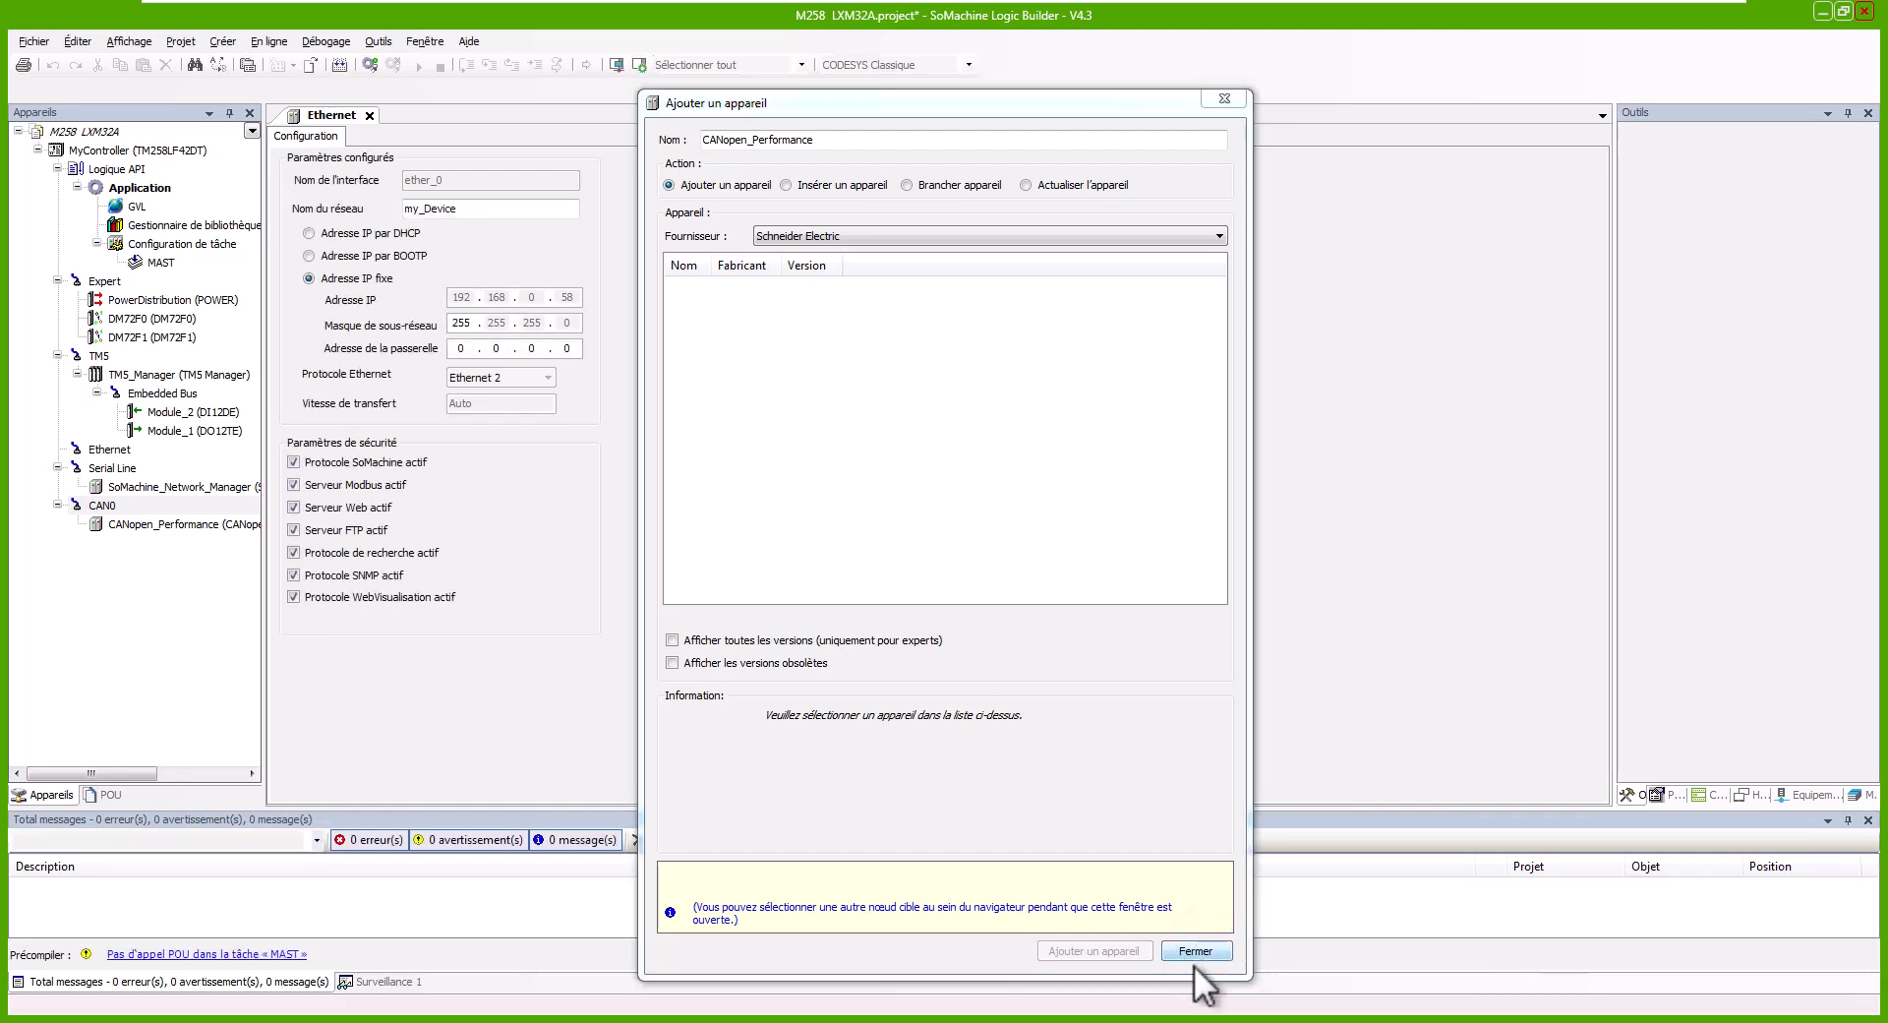
left_click(1194, 964)
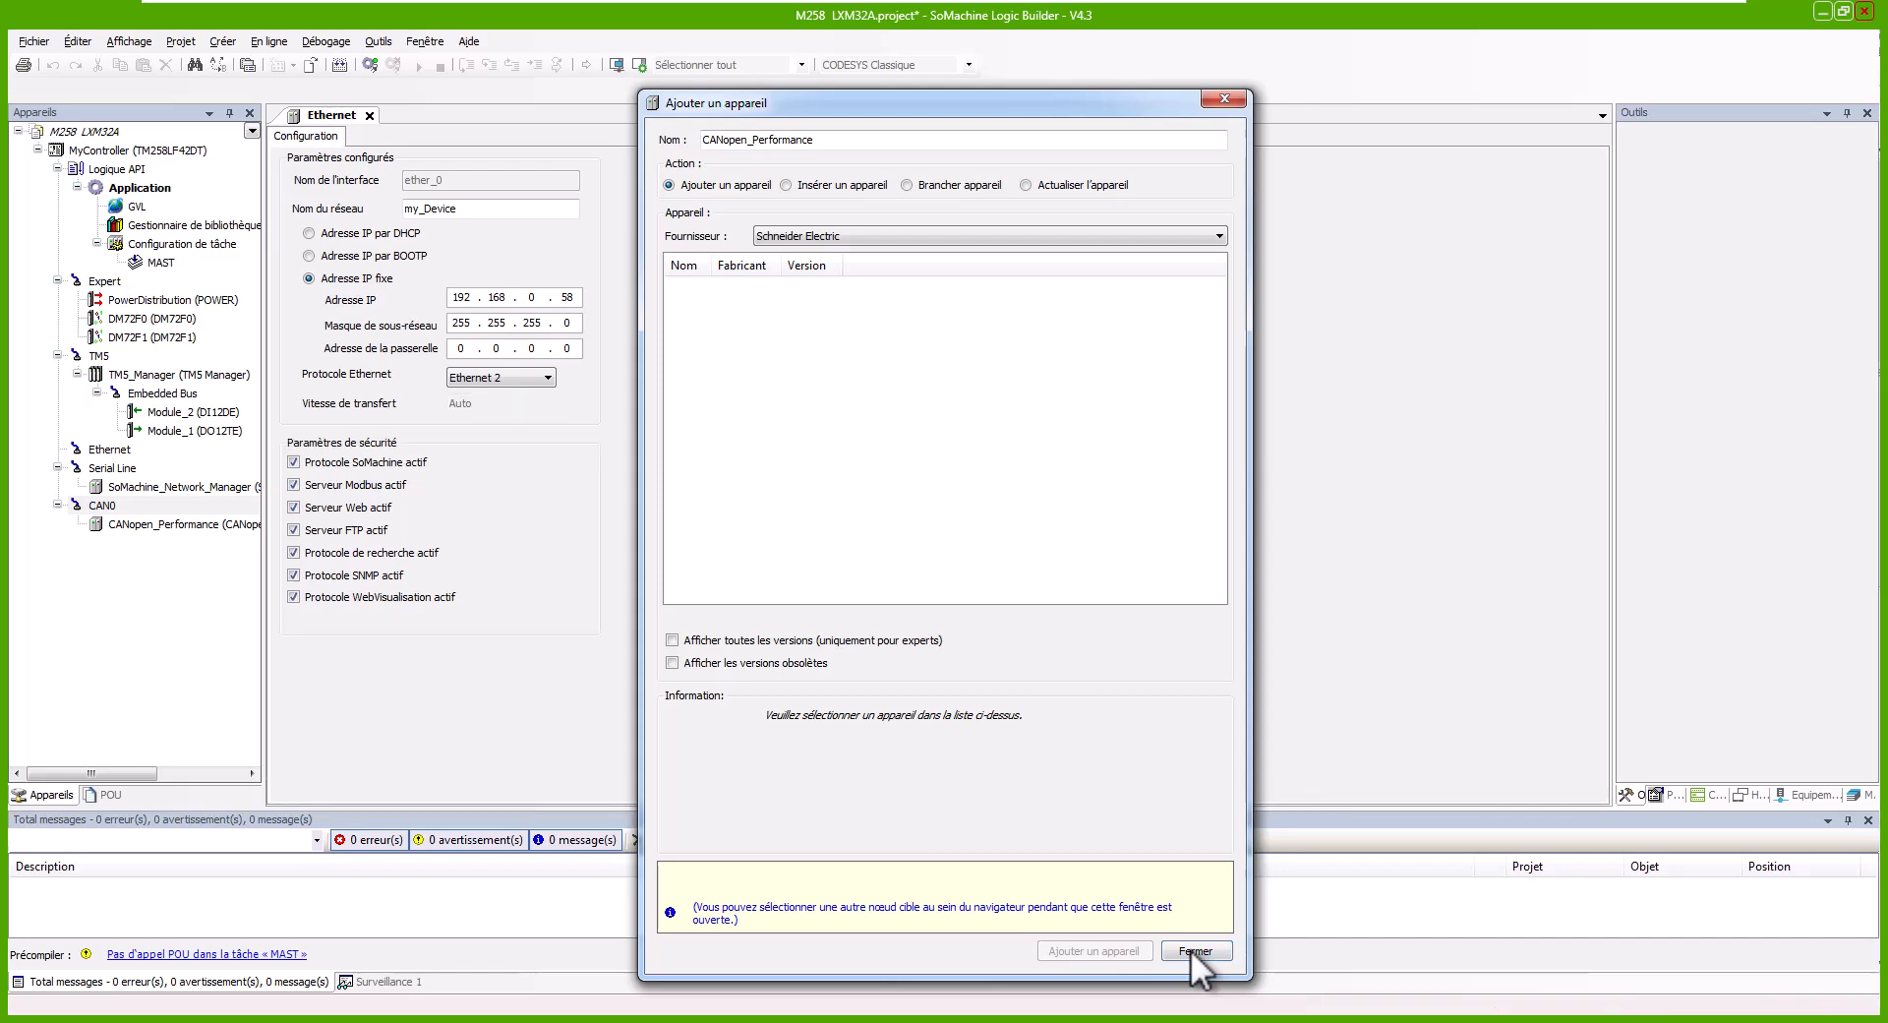
left_click(1182, 950)
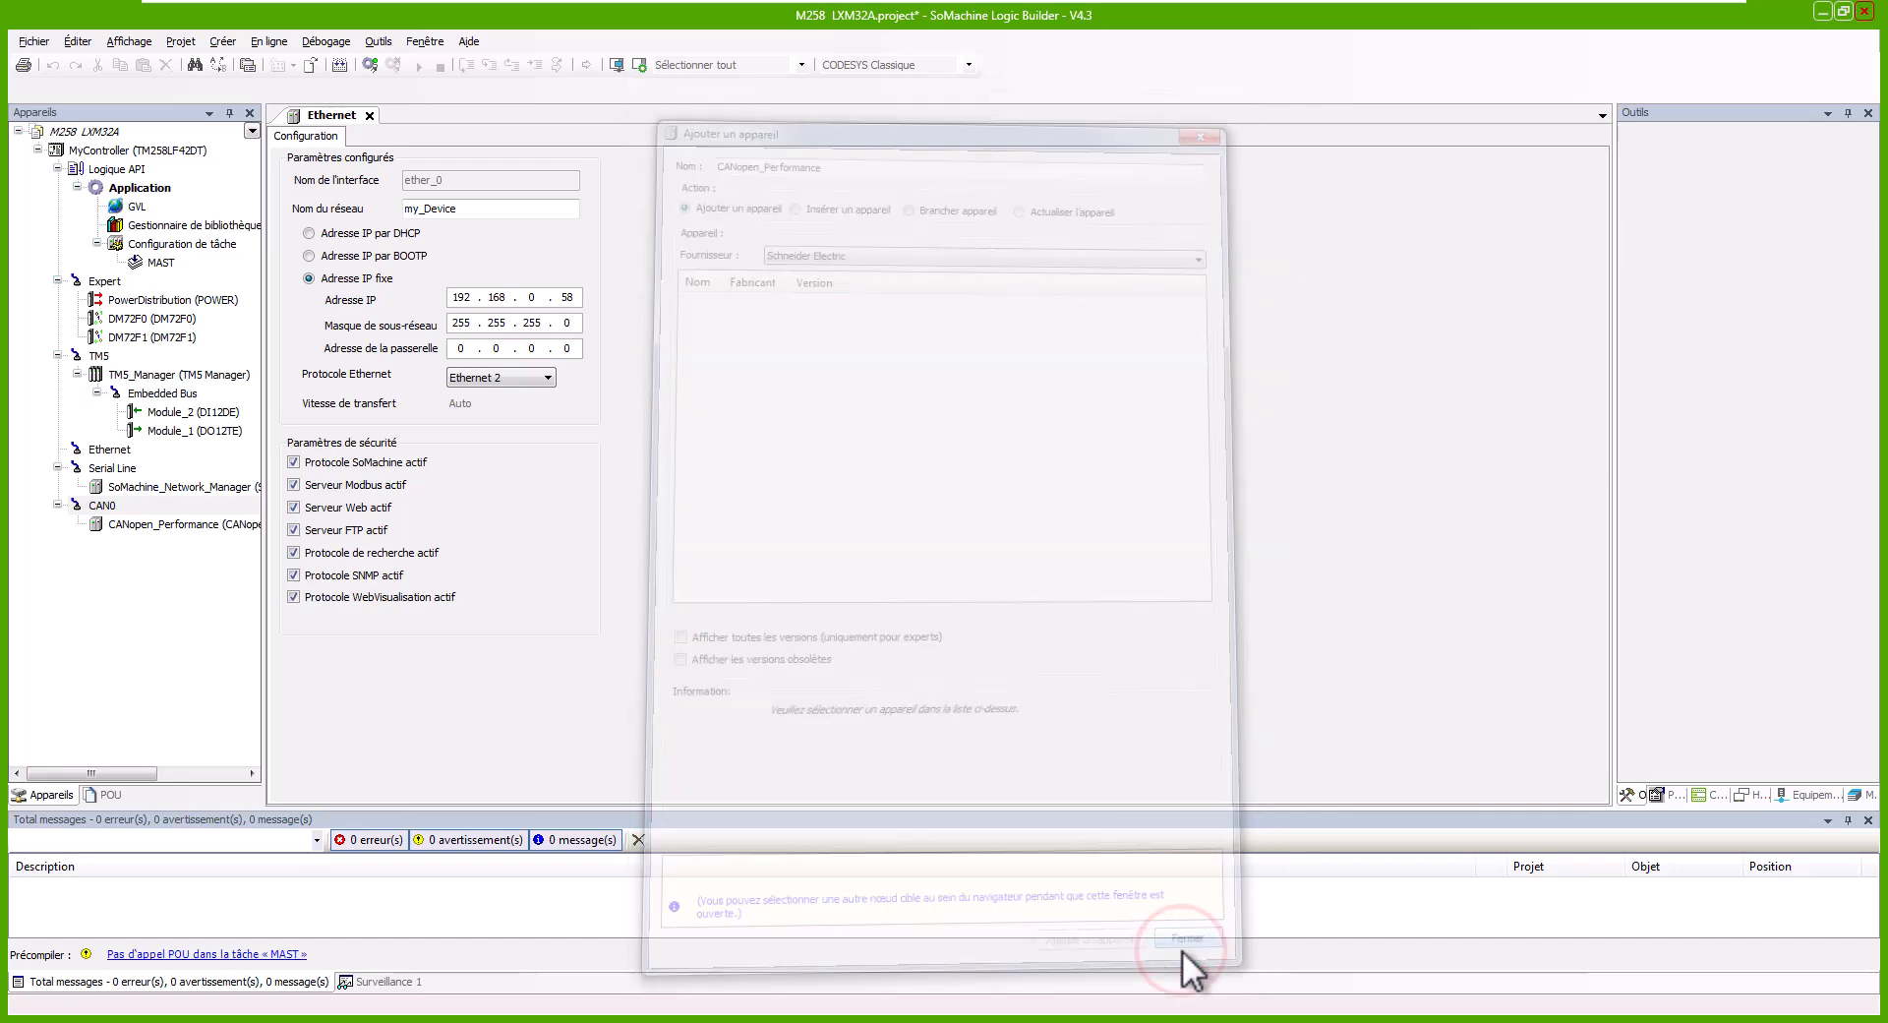
Start adding a function from a template to the Application and name it AxeMoteur.
right_click(128, 188)
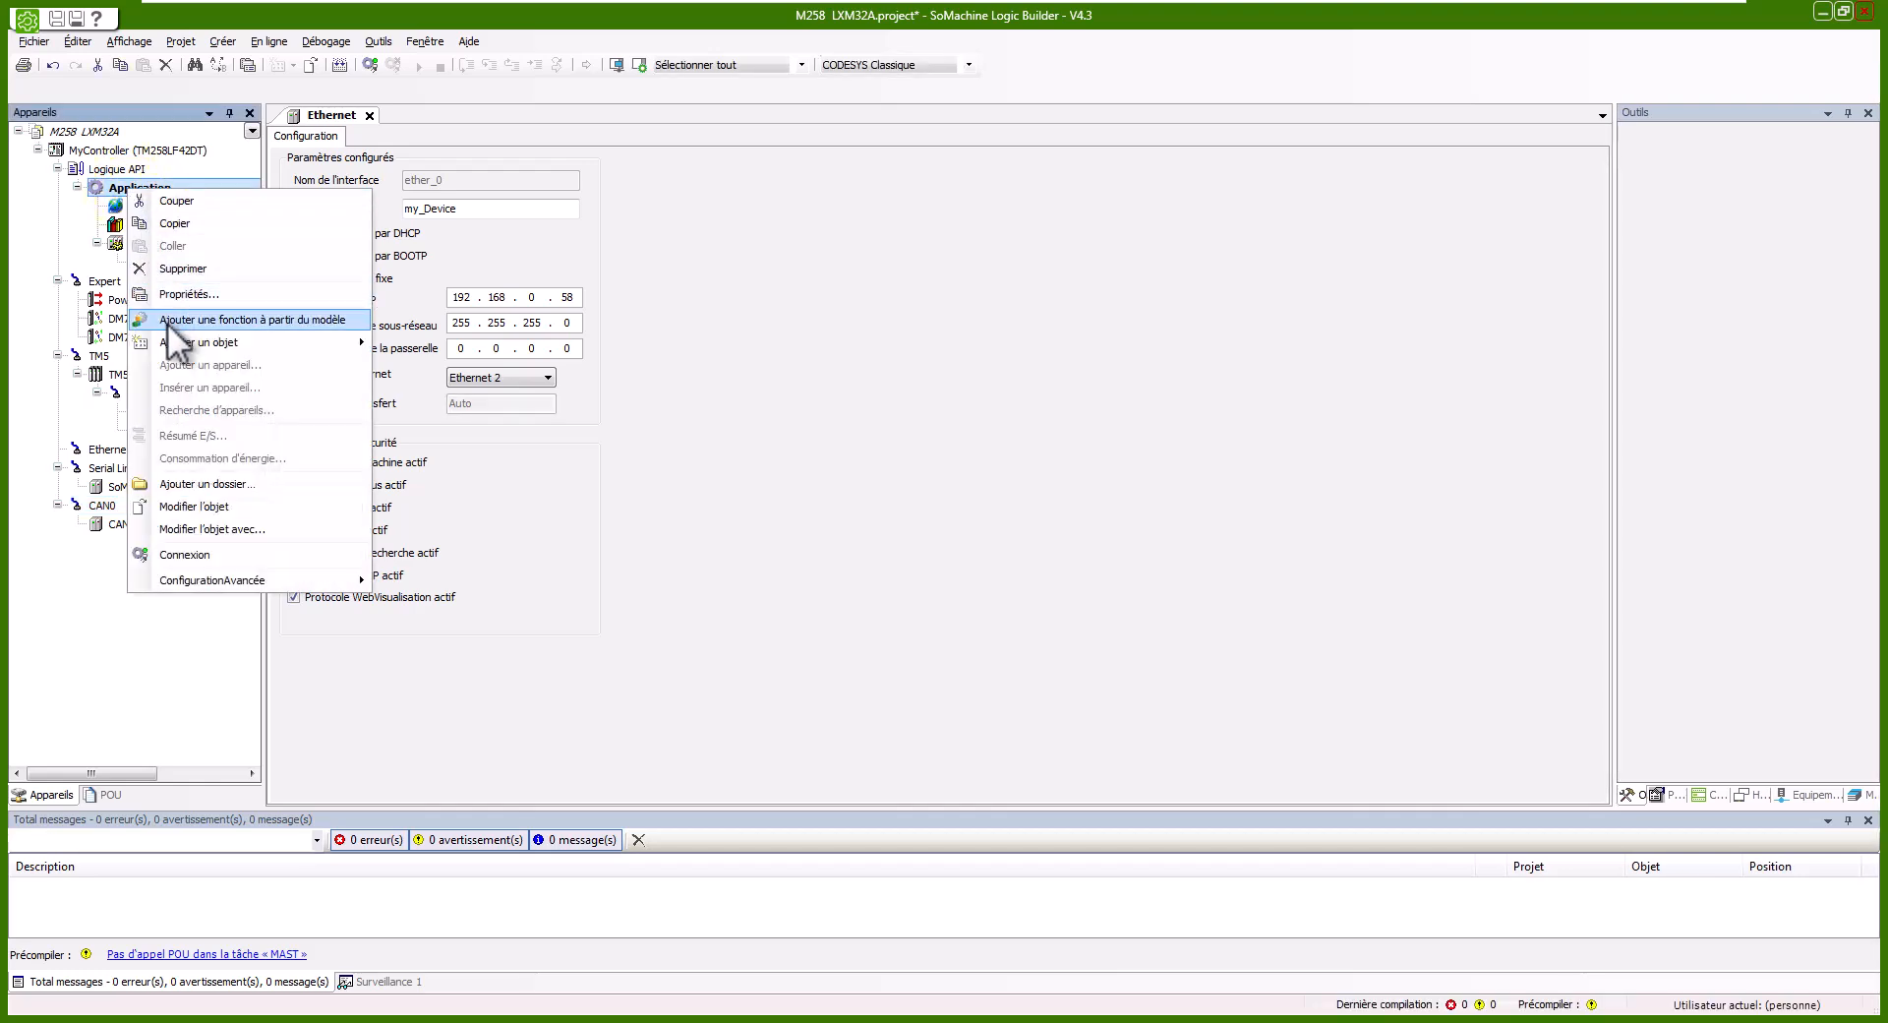
left_click(299, 320)
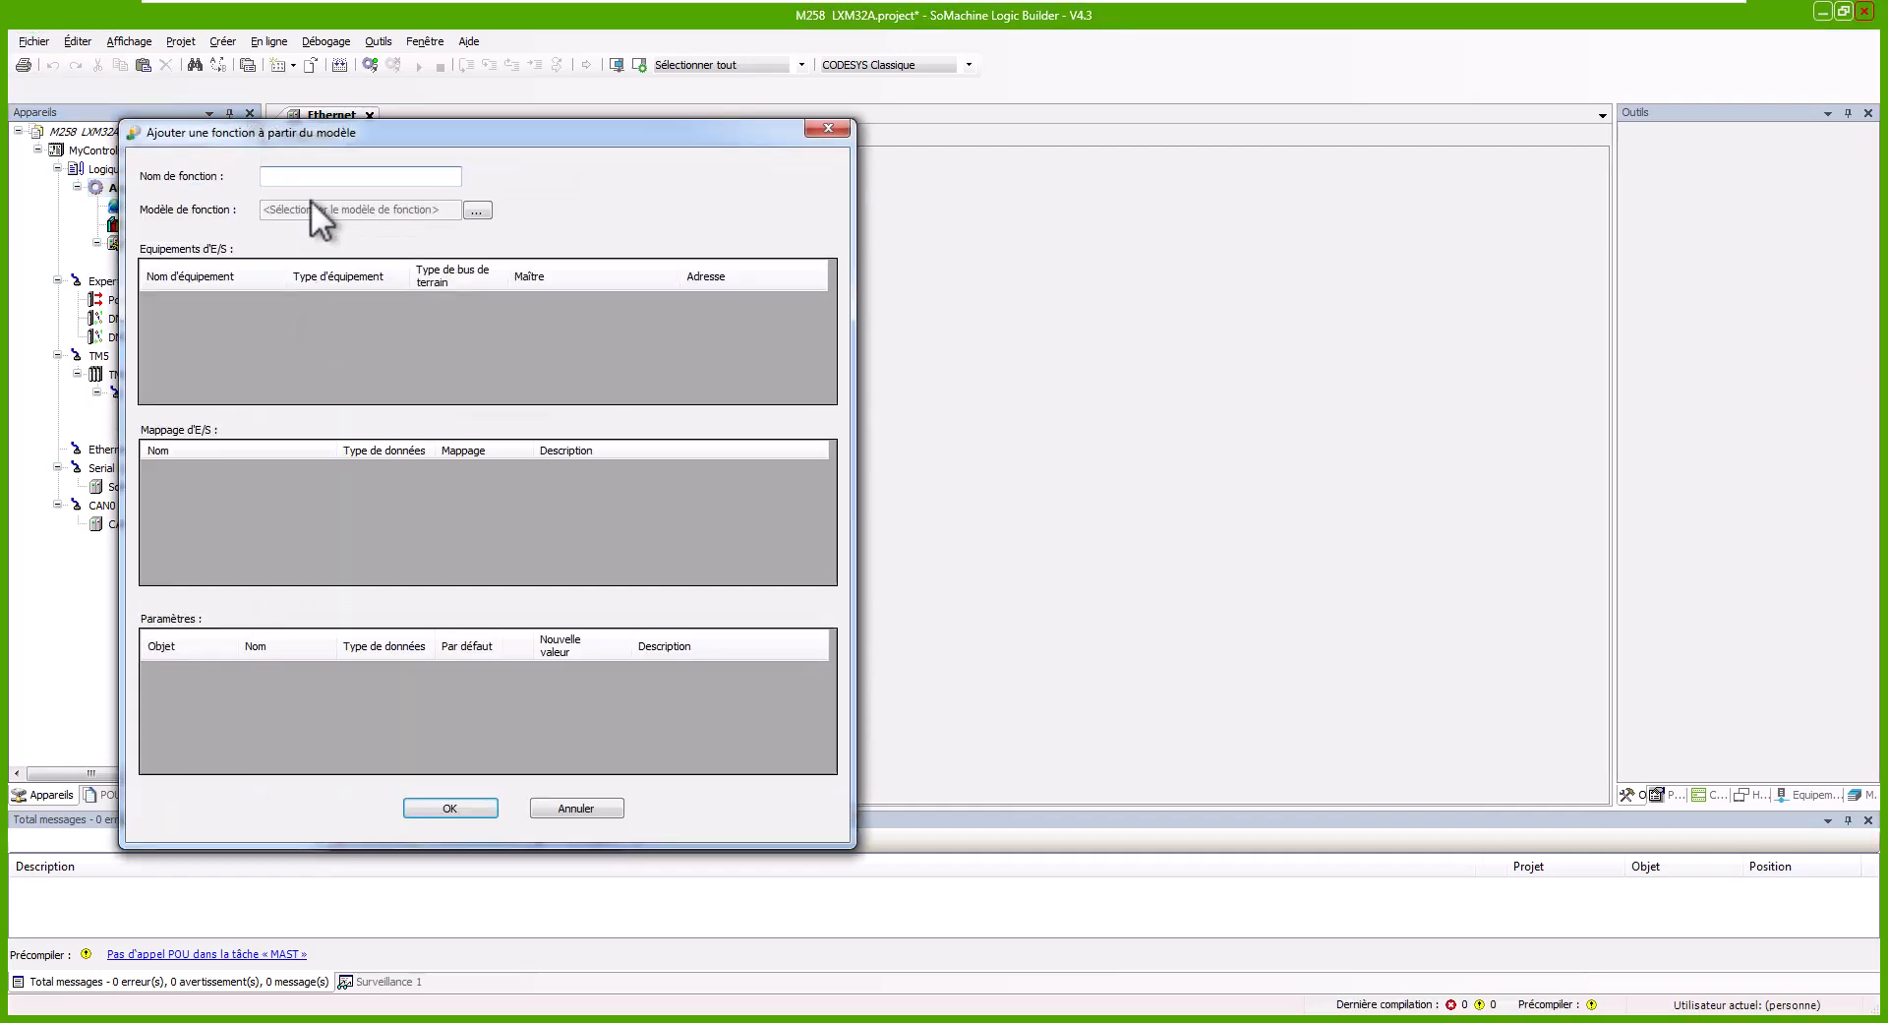
type("axeMote")
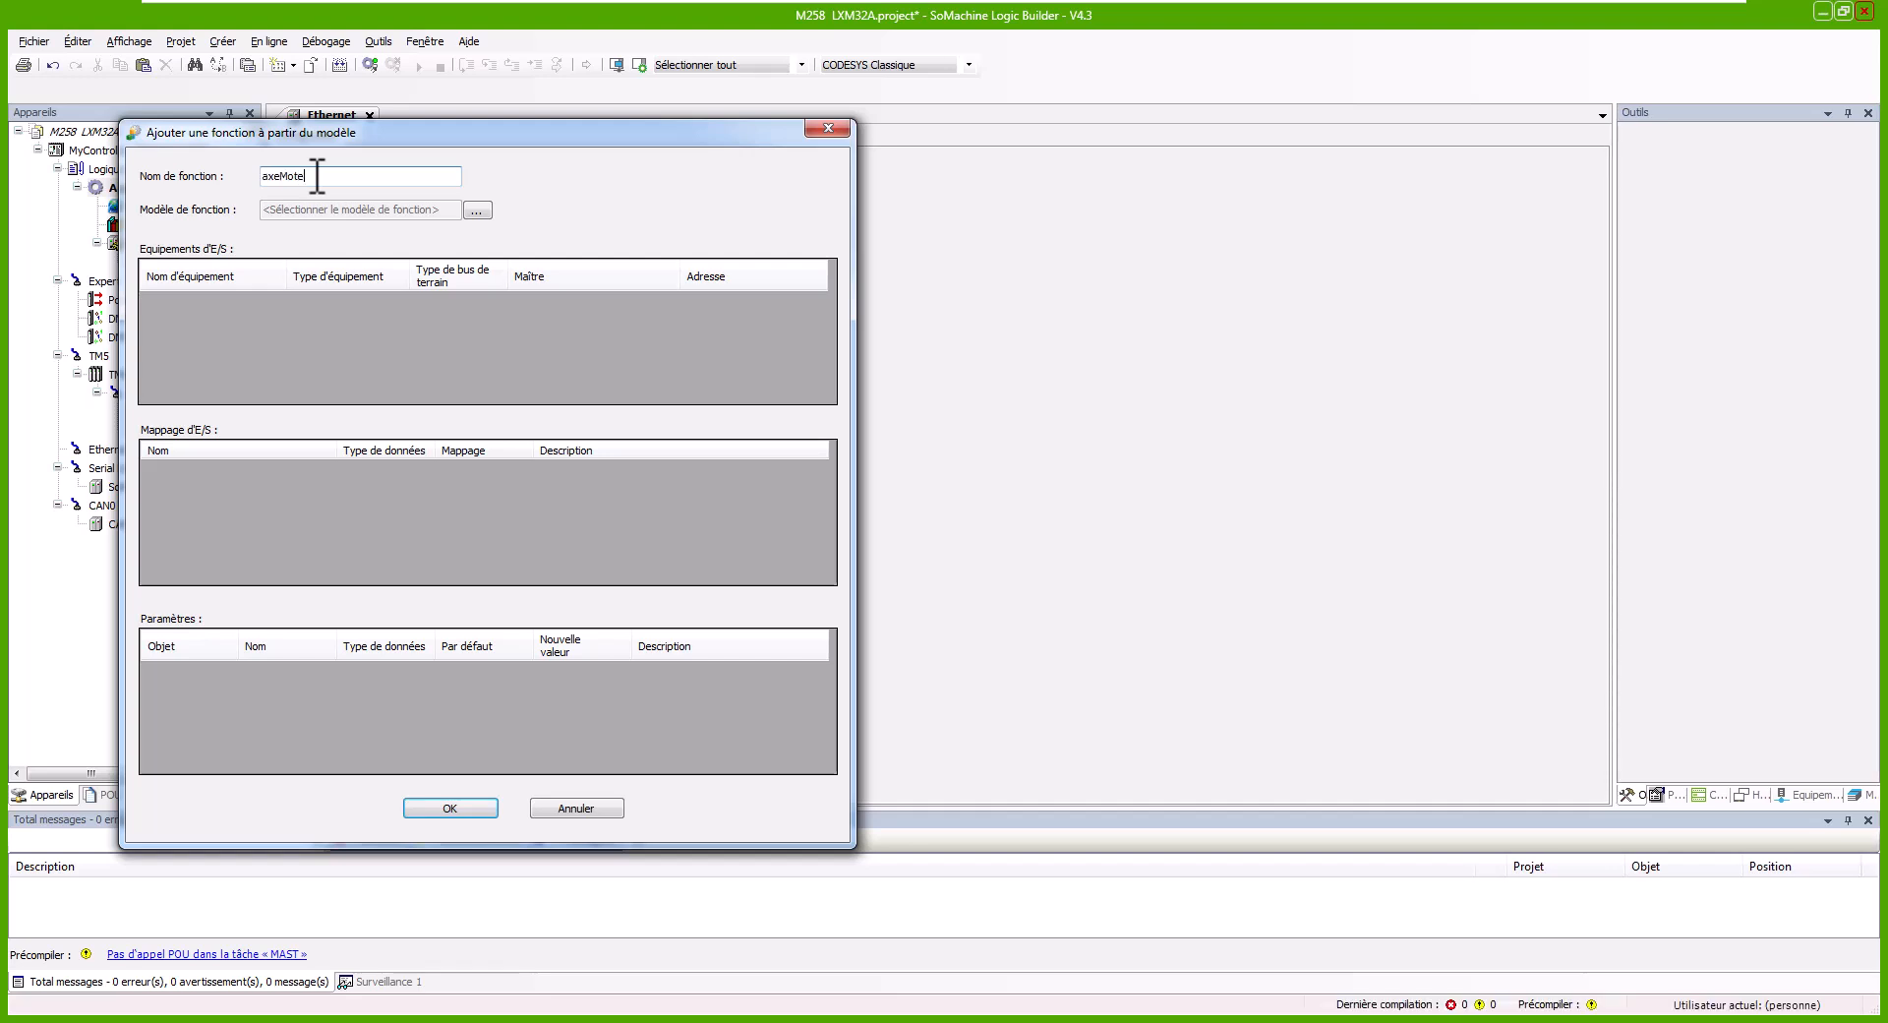
type("ur")
left_click(263, 179)
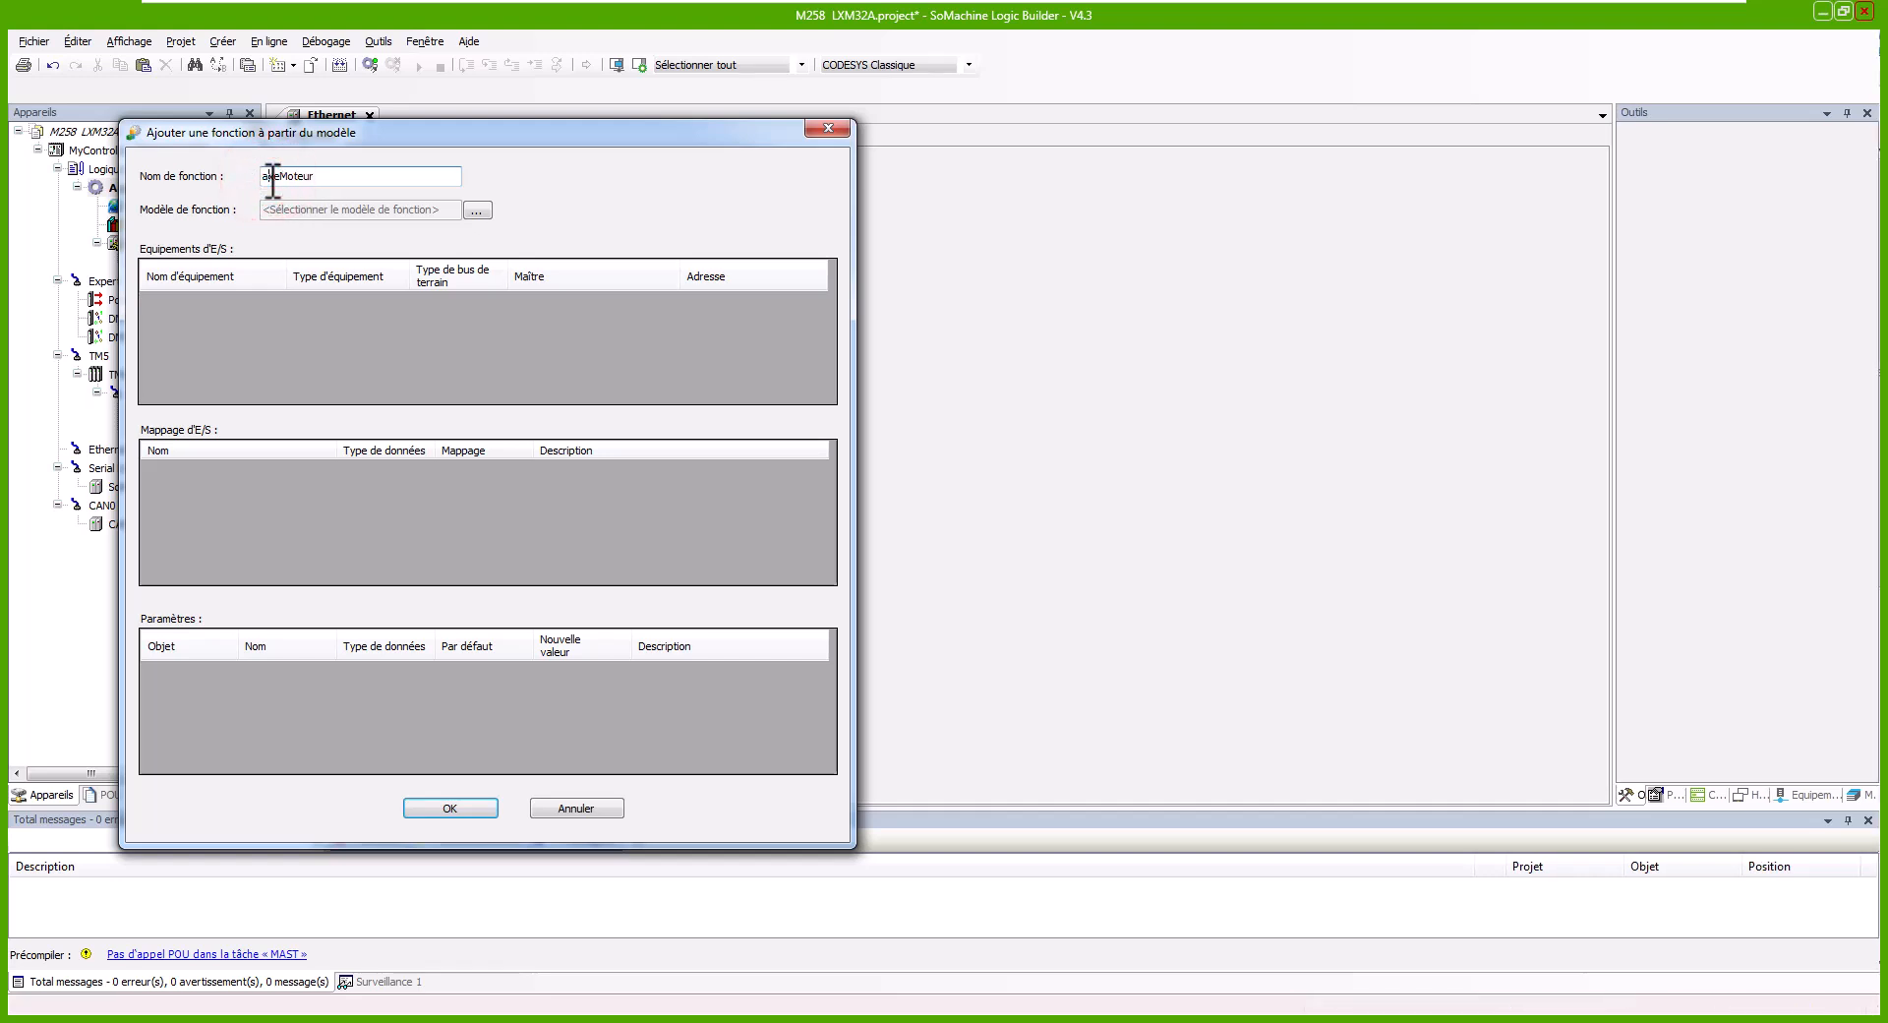
key("Delete")
type("A")
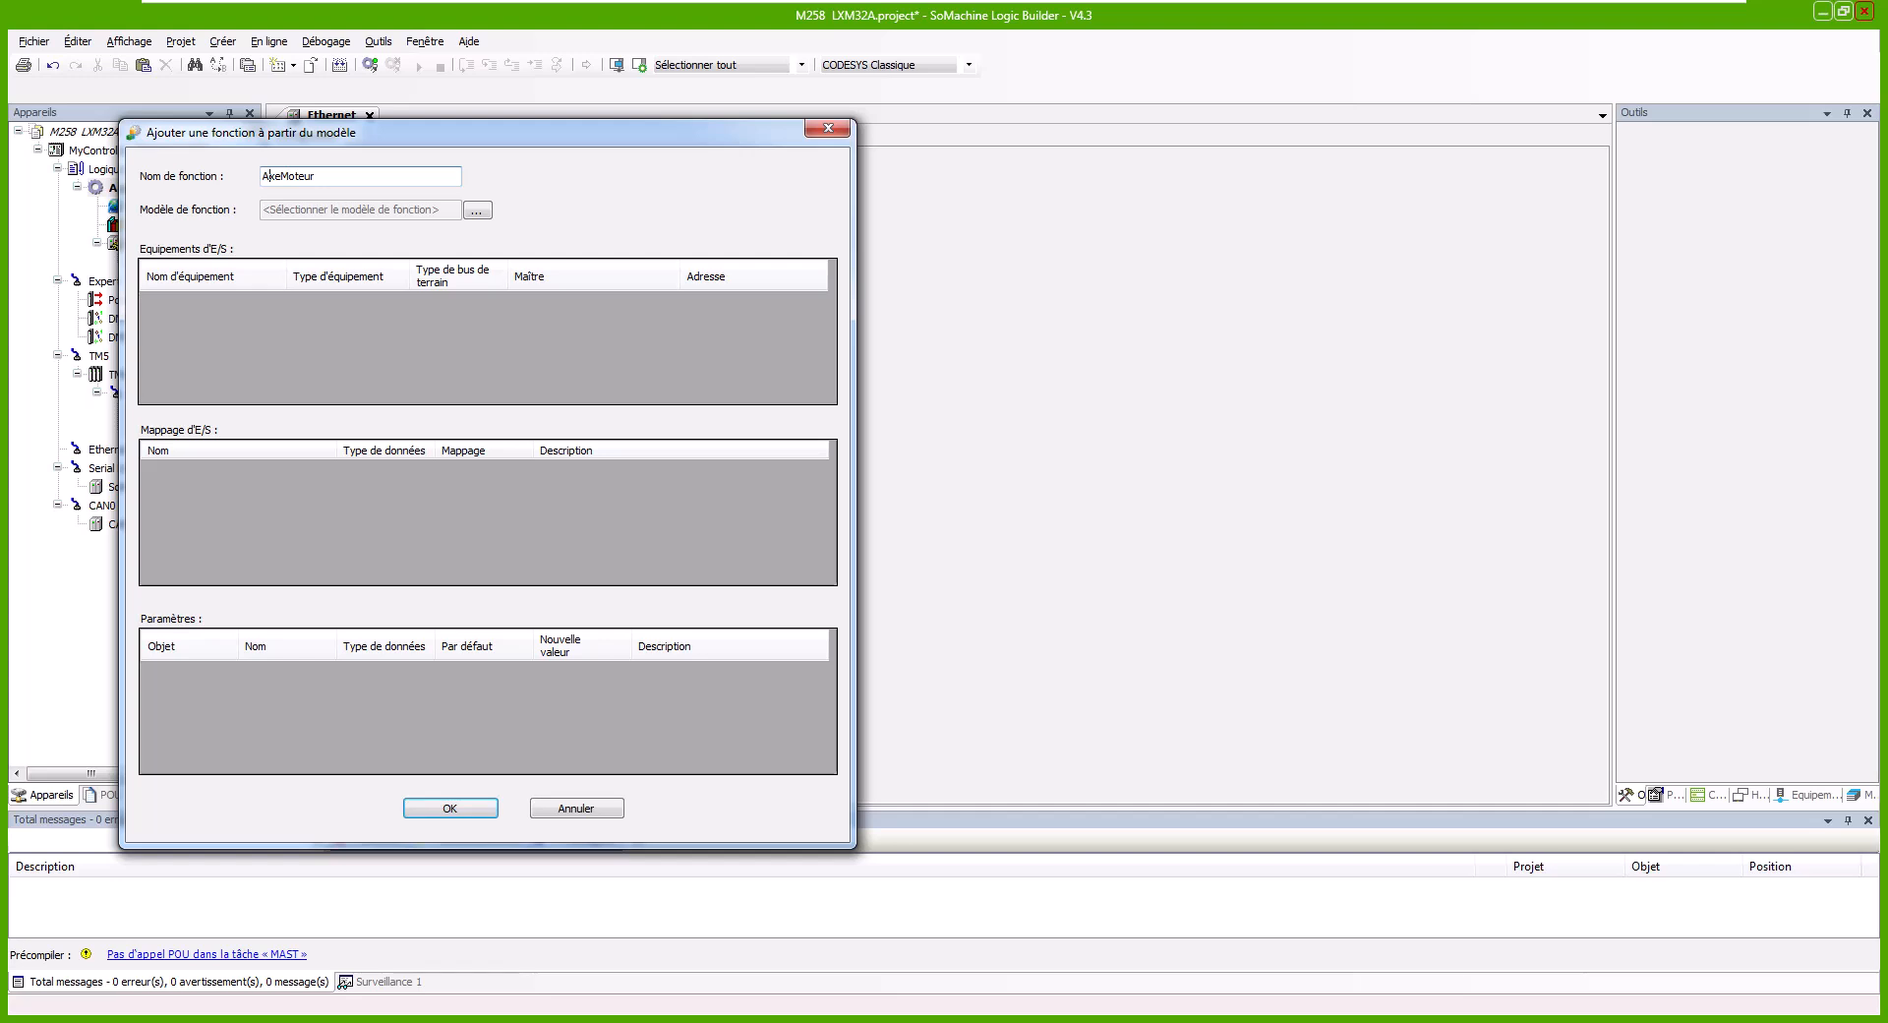
Choose Lexium_32A_CANopen from the TVDA Device Module Library - CANopen 4.3.0.0 as the function template.
left_click(471, 211)
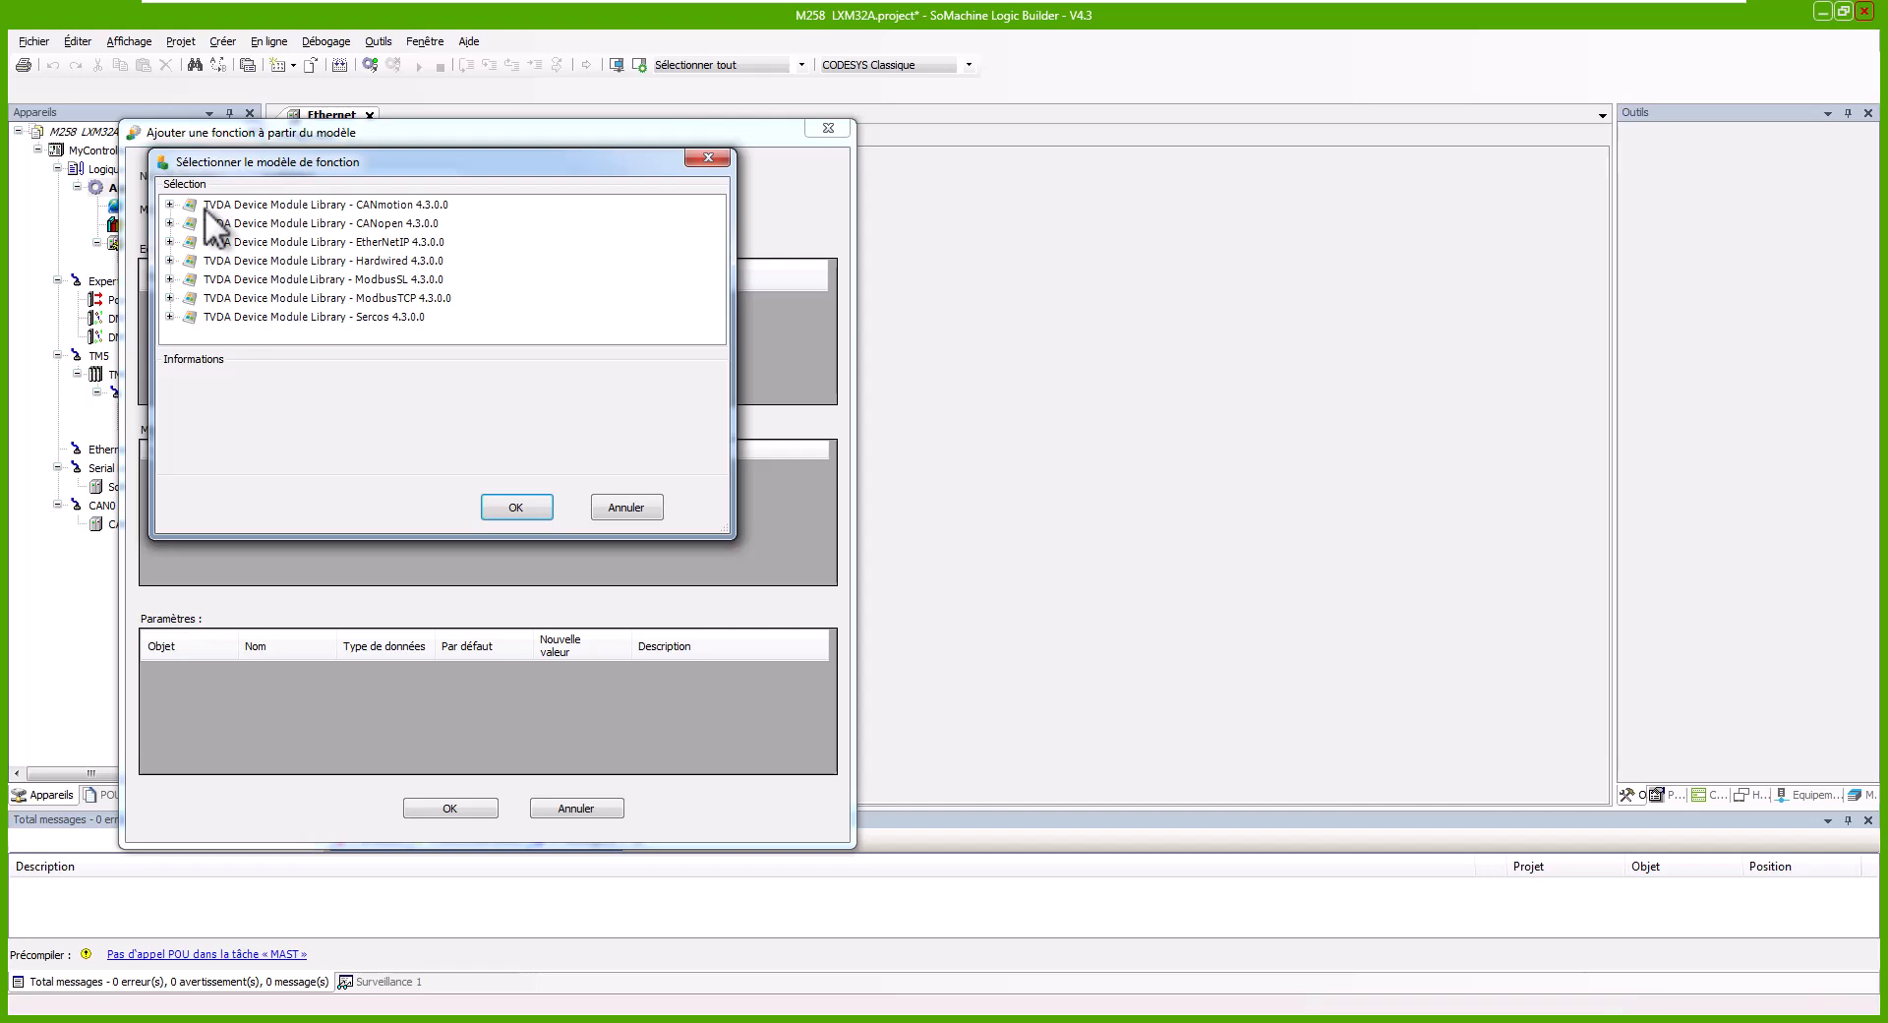
left_click(304, 222)
left_click(169, 223)
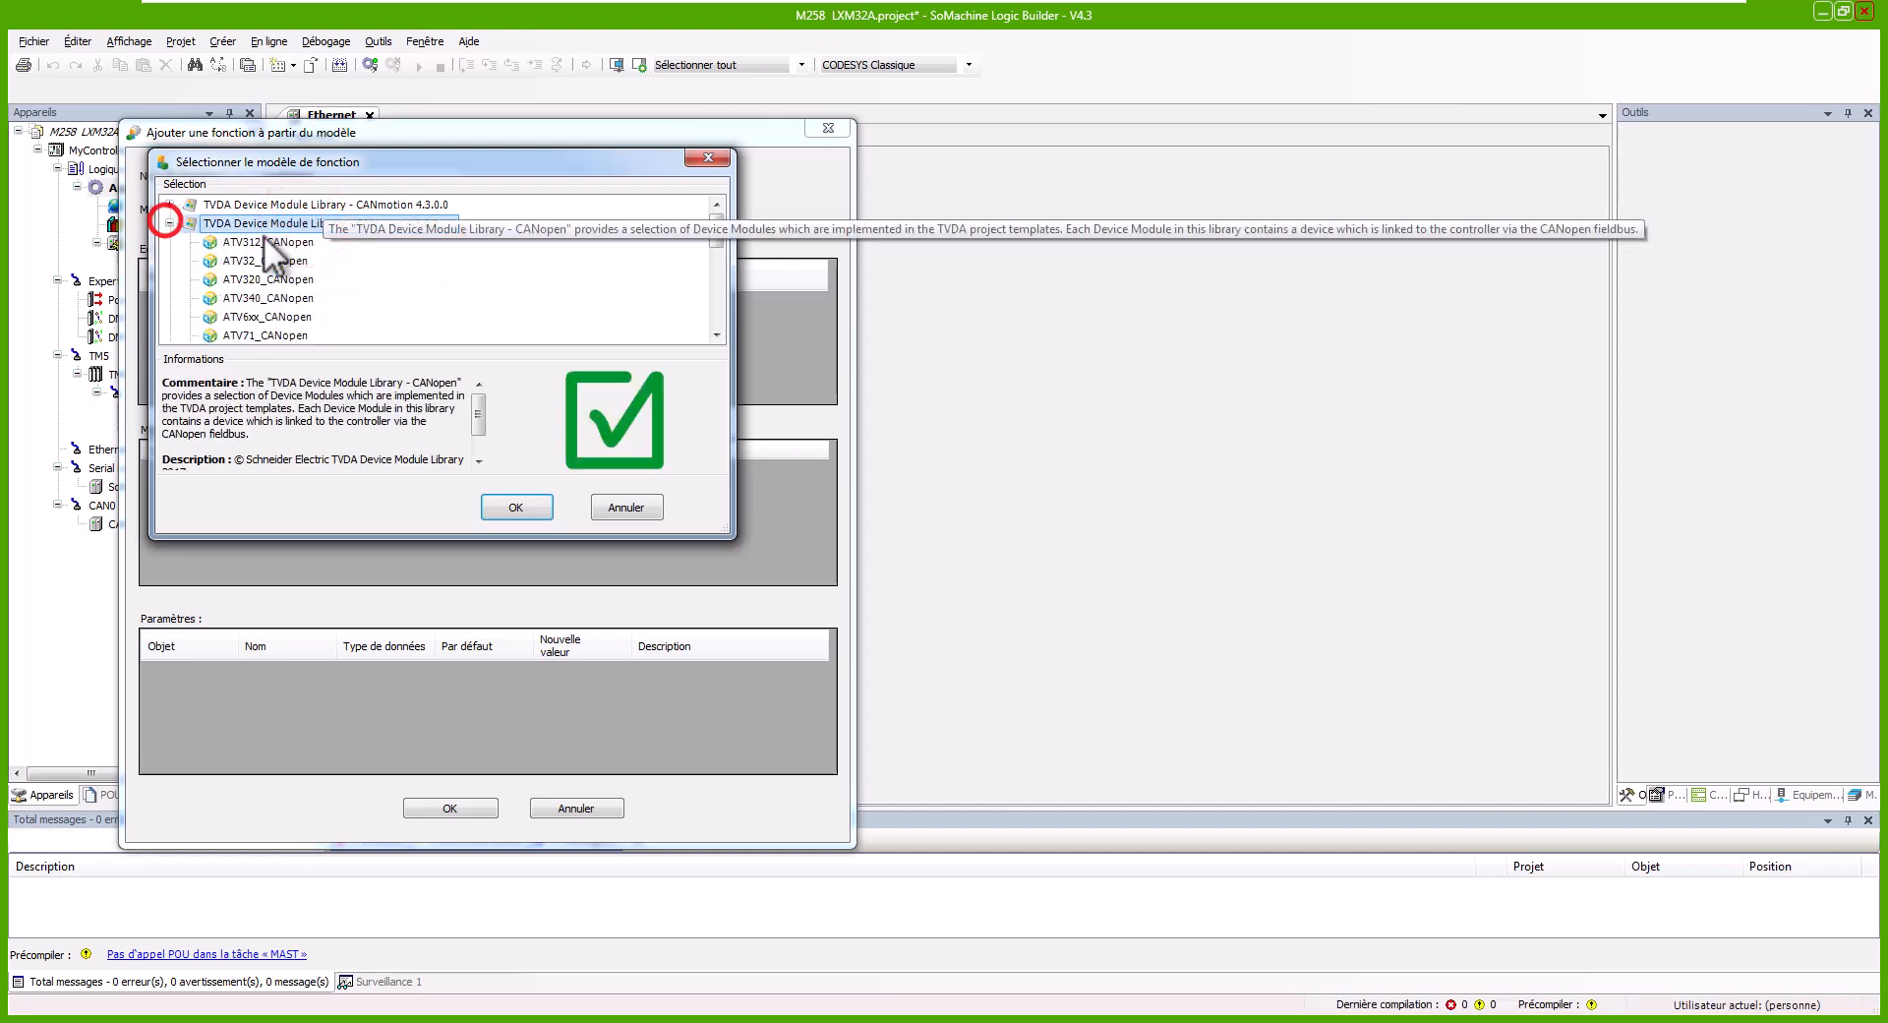
scroll(264, 234, "down", 1)
scroll(286, 315, "down", 1)
left_click(286, 316)
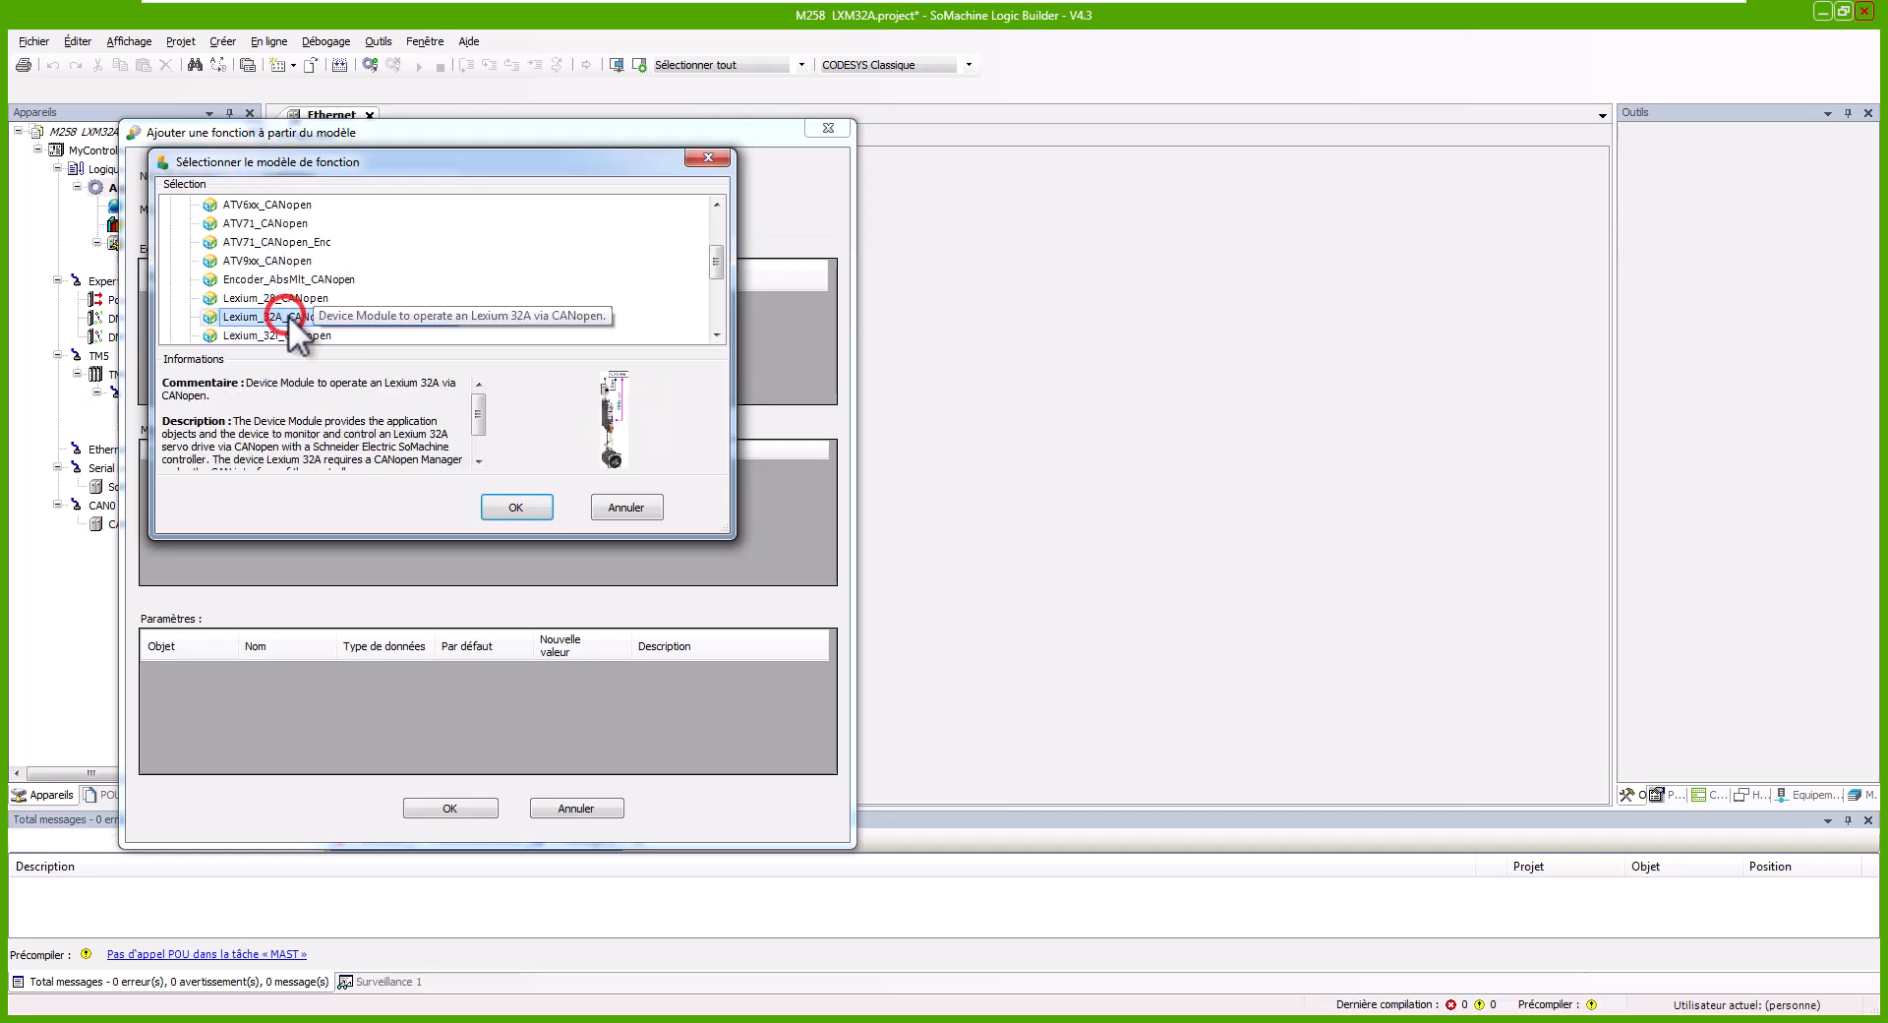
left_click(509, 504)
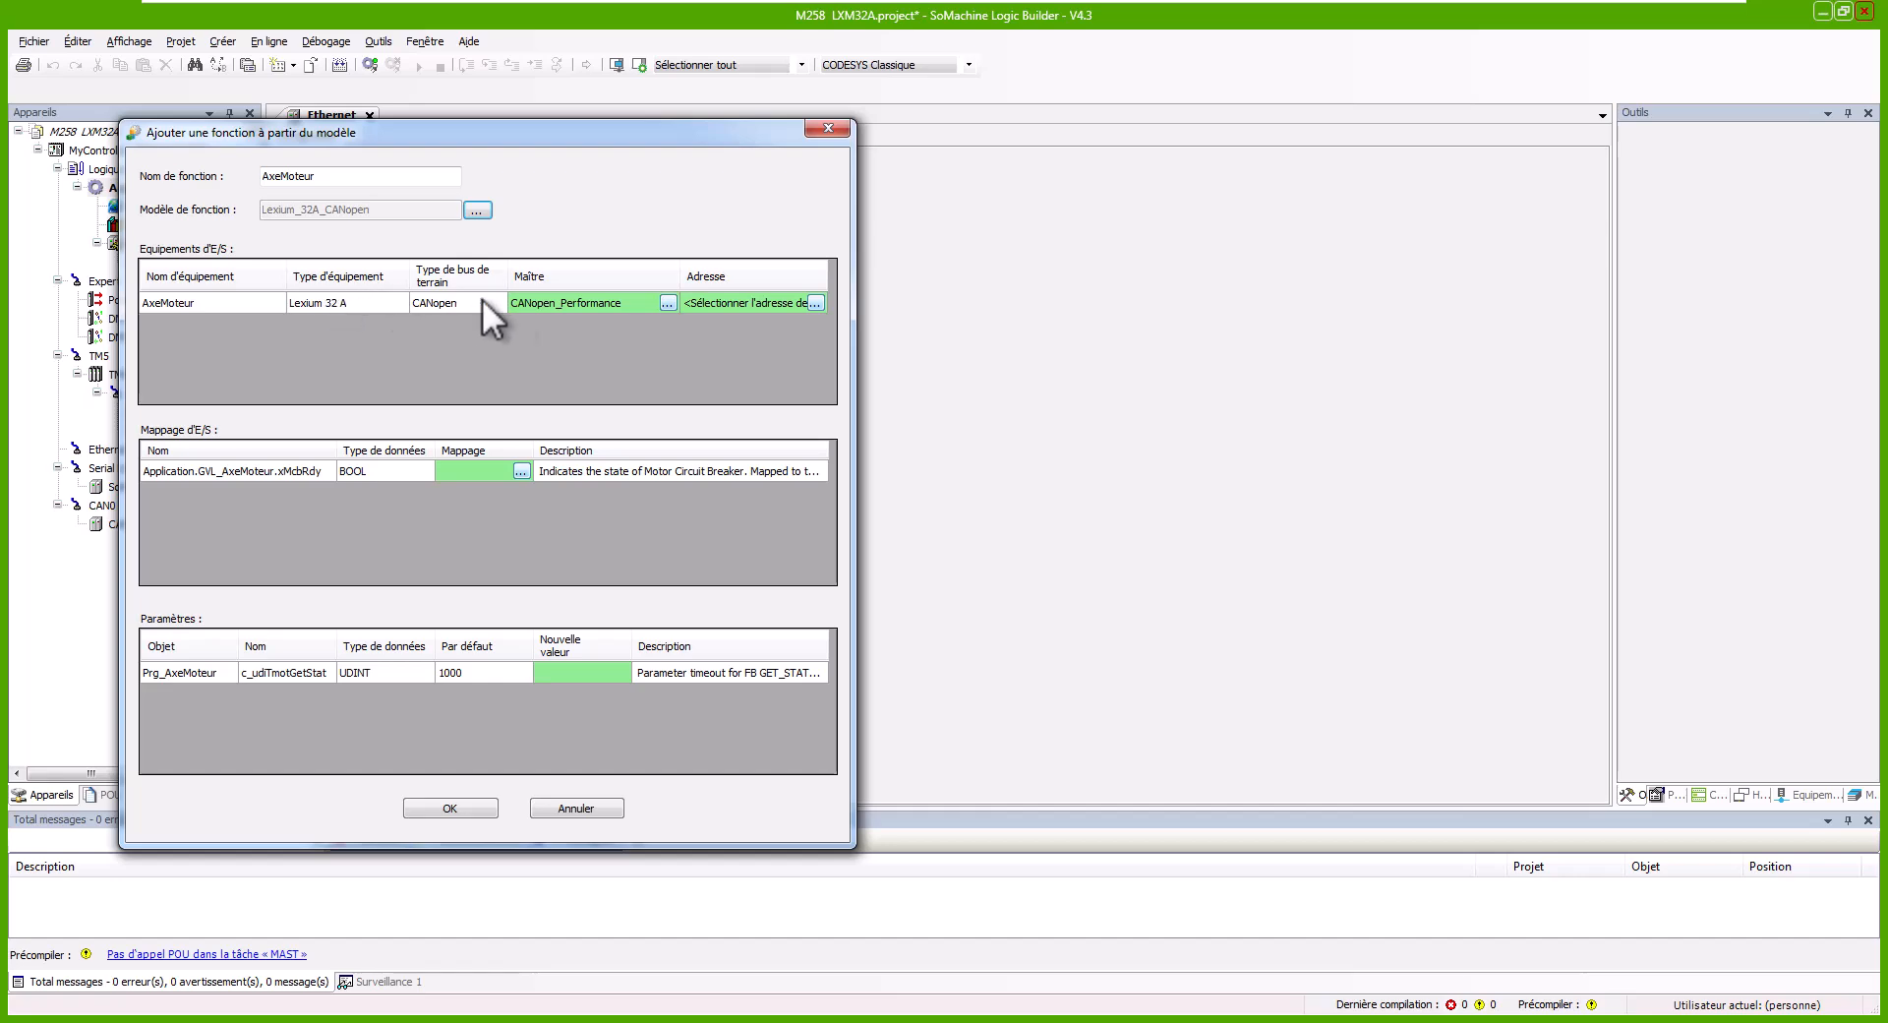
Assign CANopen address 1 to the AxeMoteur drive and create the function from the template.
left_click(816, 303)
left_click(195, 208)
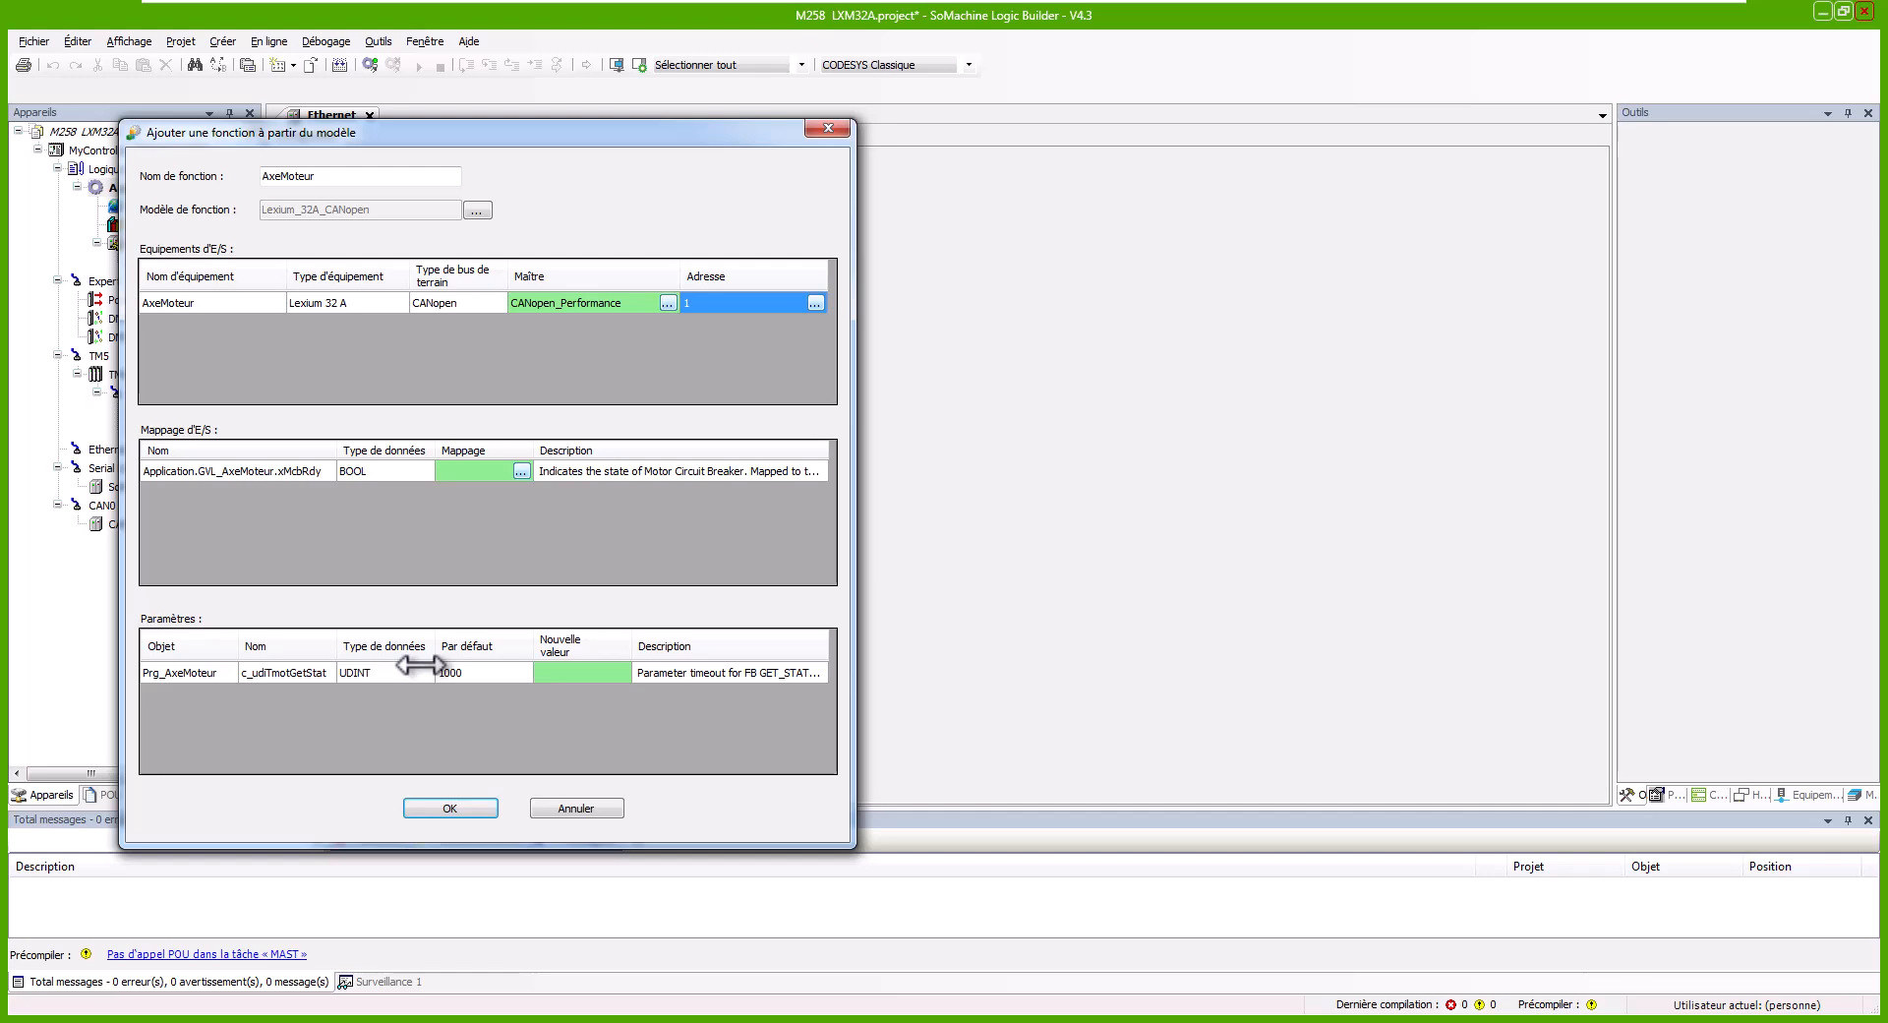
left_click(440, 808)
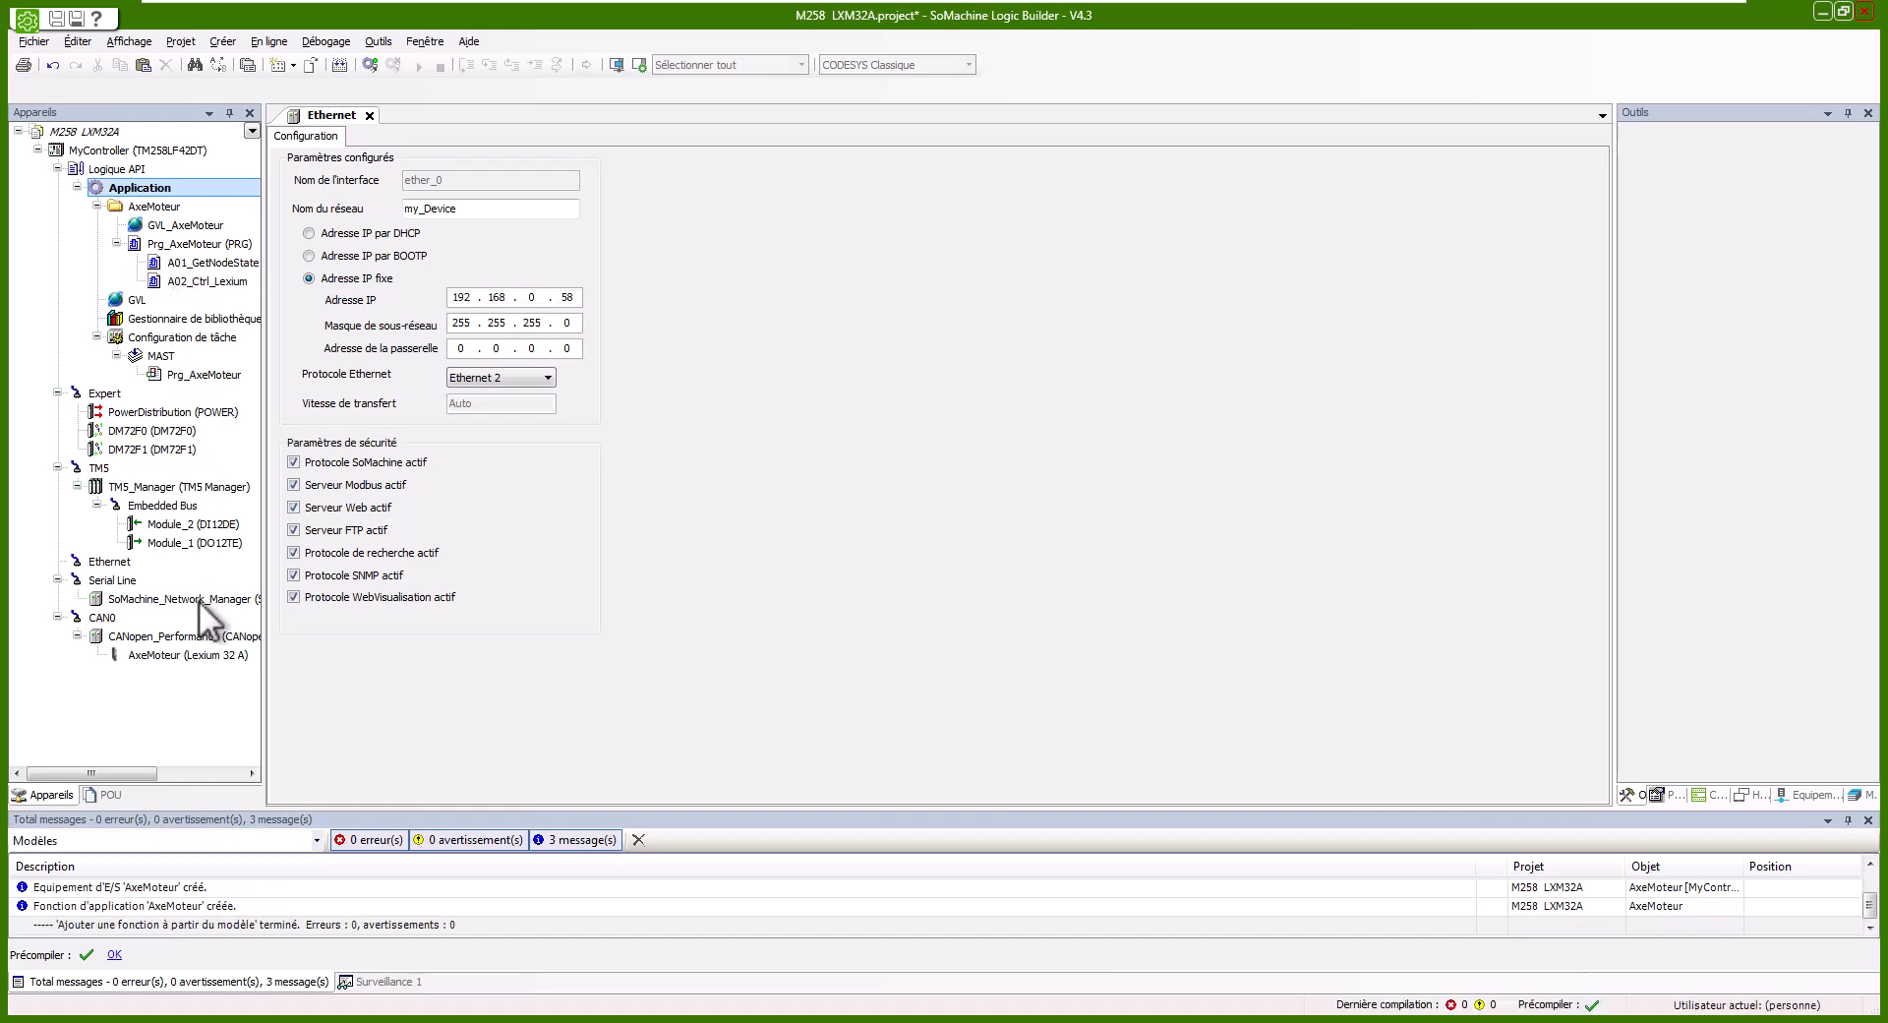
Locate the AxeMoteur Lexium 32 A under the CANopen Performance manager and open the Prg_AxeMoteur program.
left_click(204, 657)
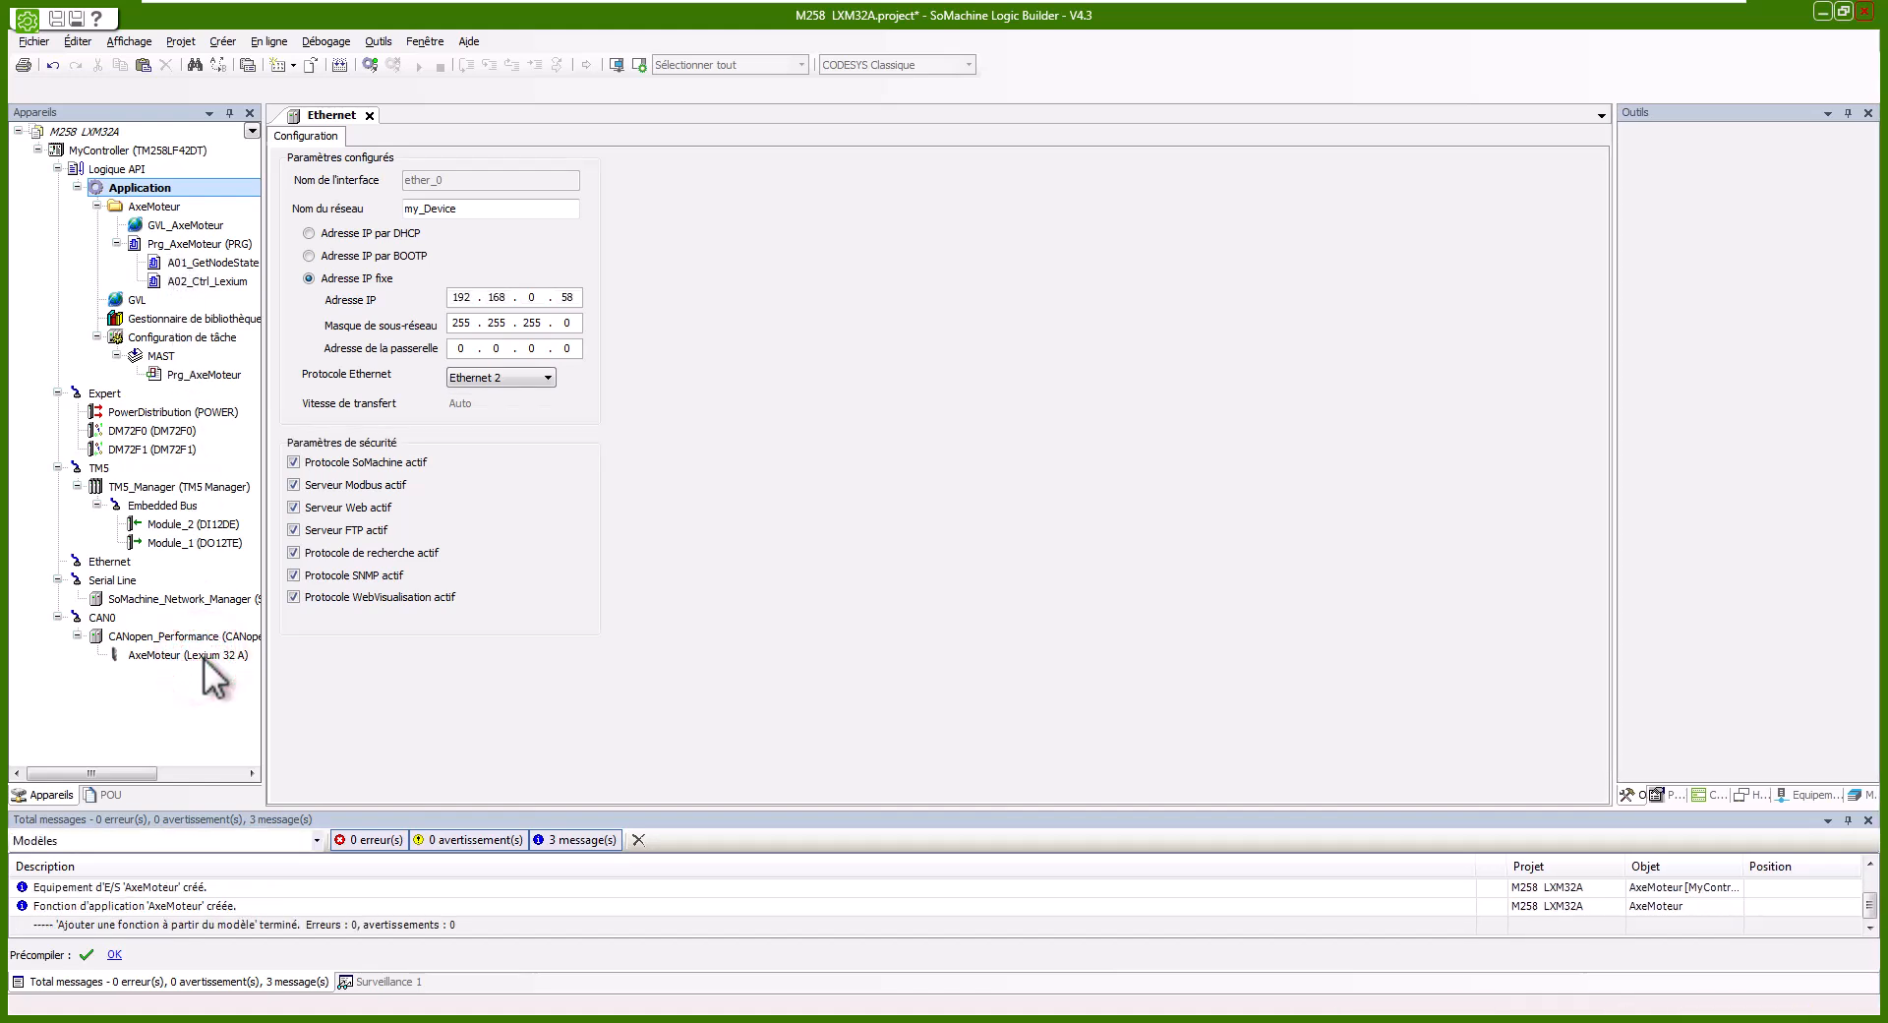
left_click(133, 653)
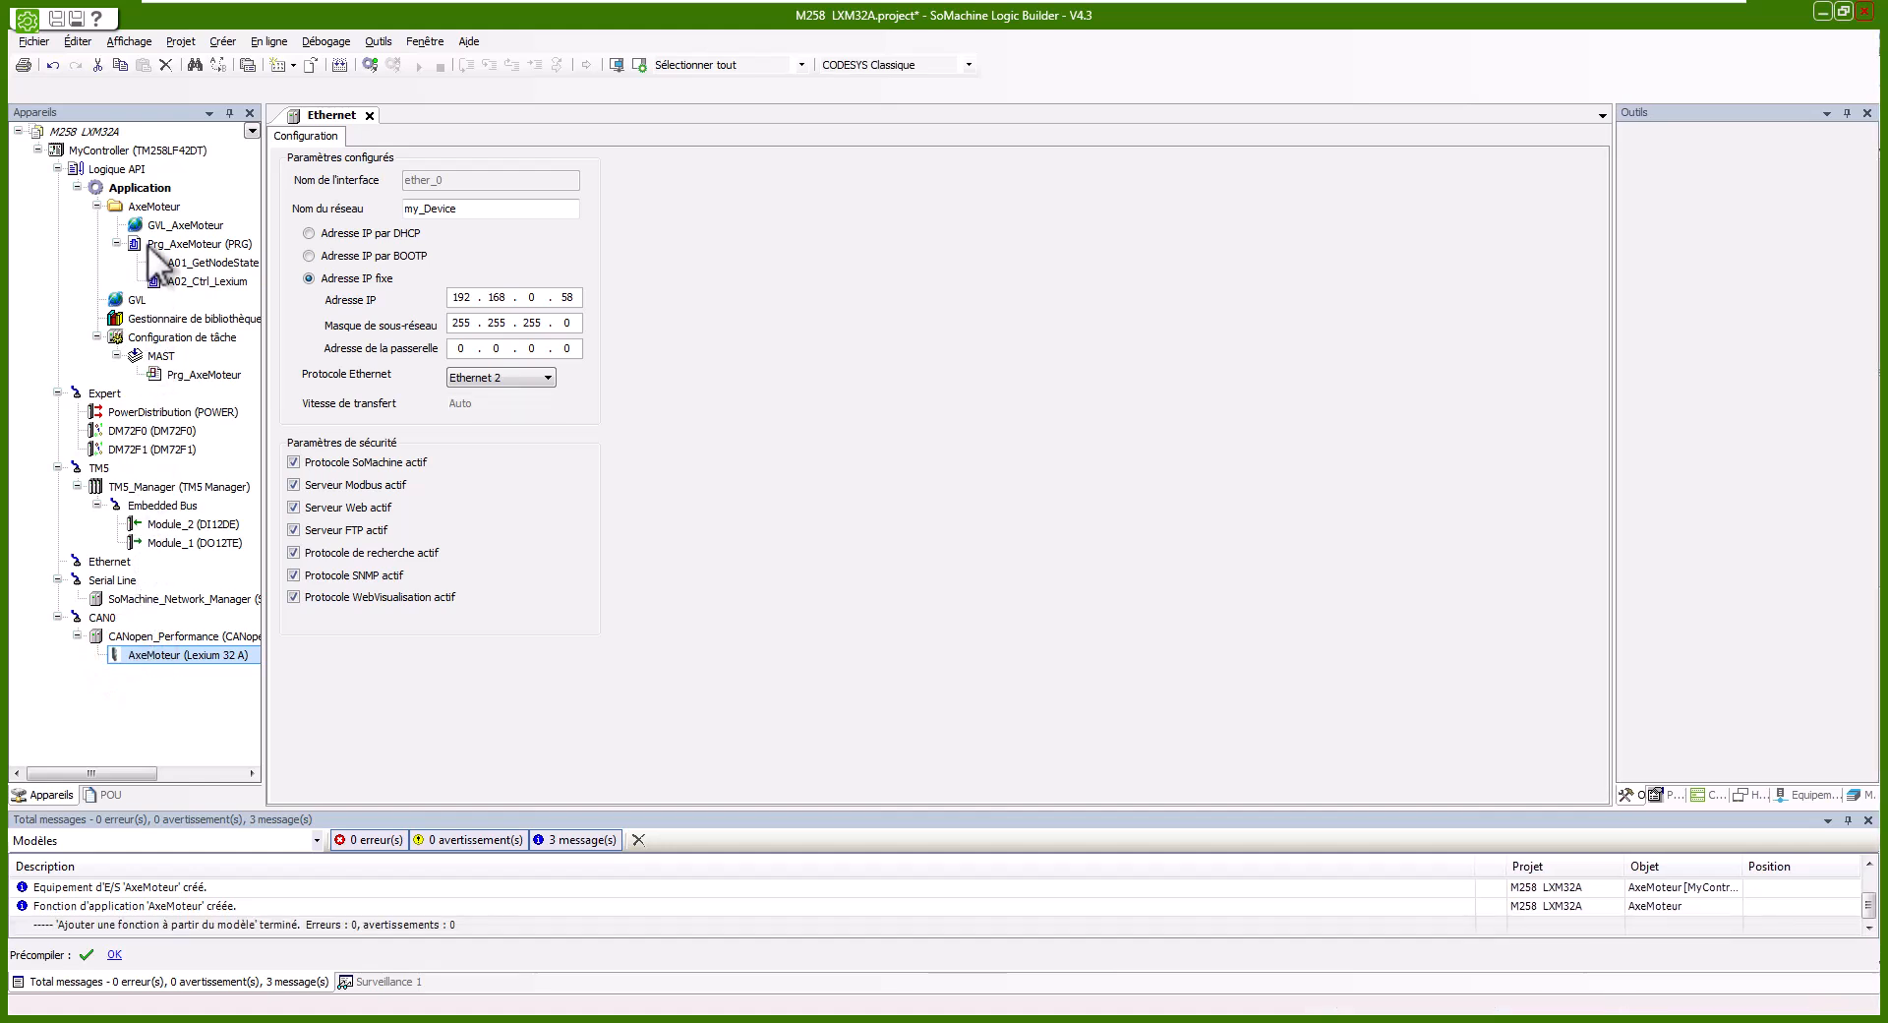
left_click(202, 245)
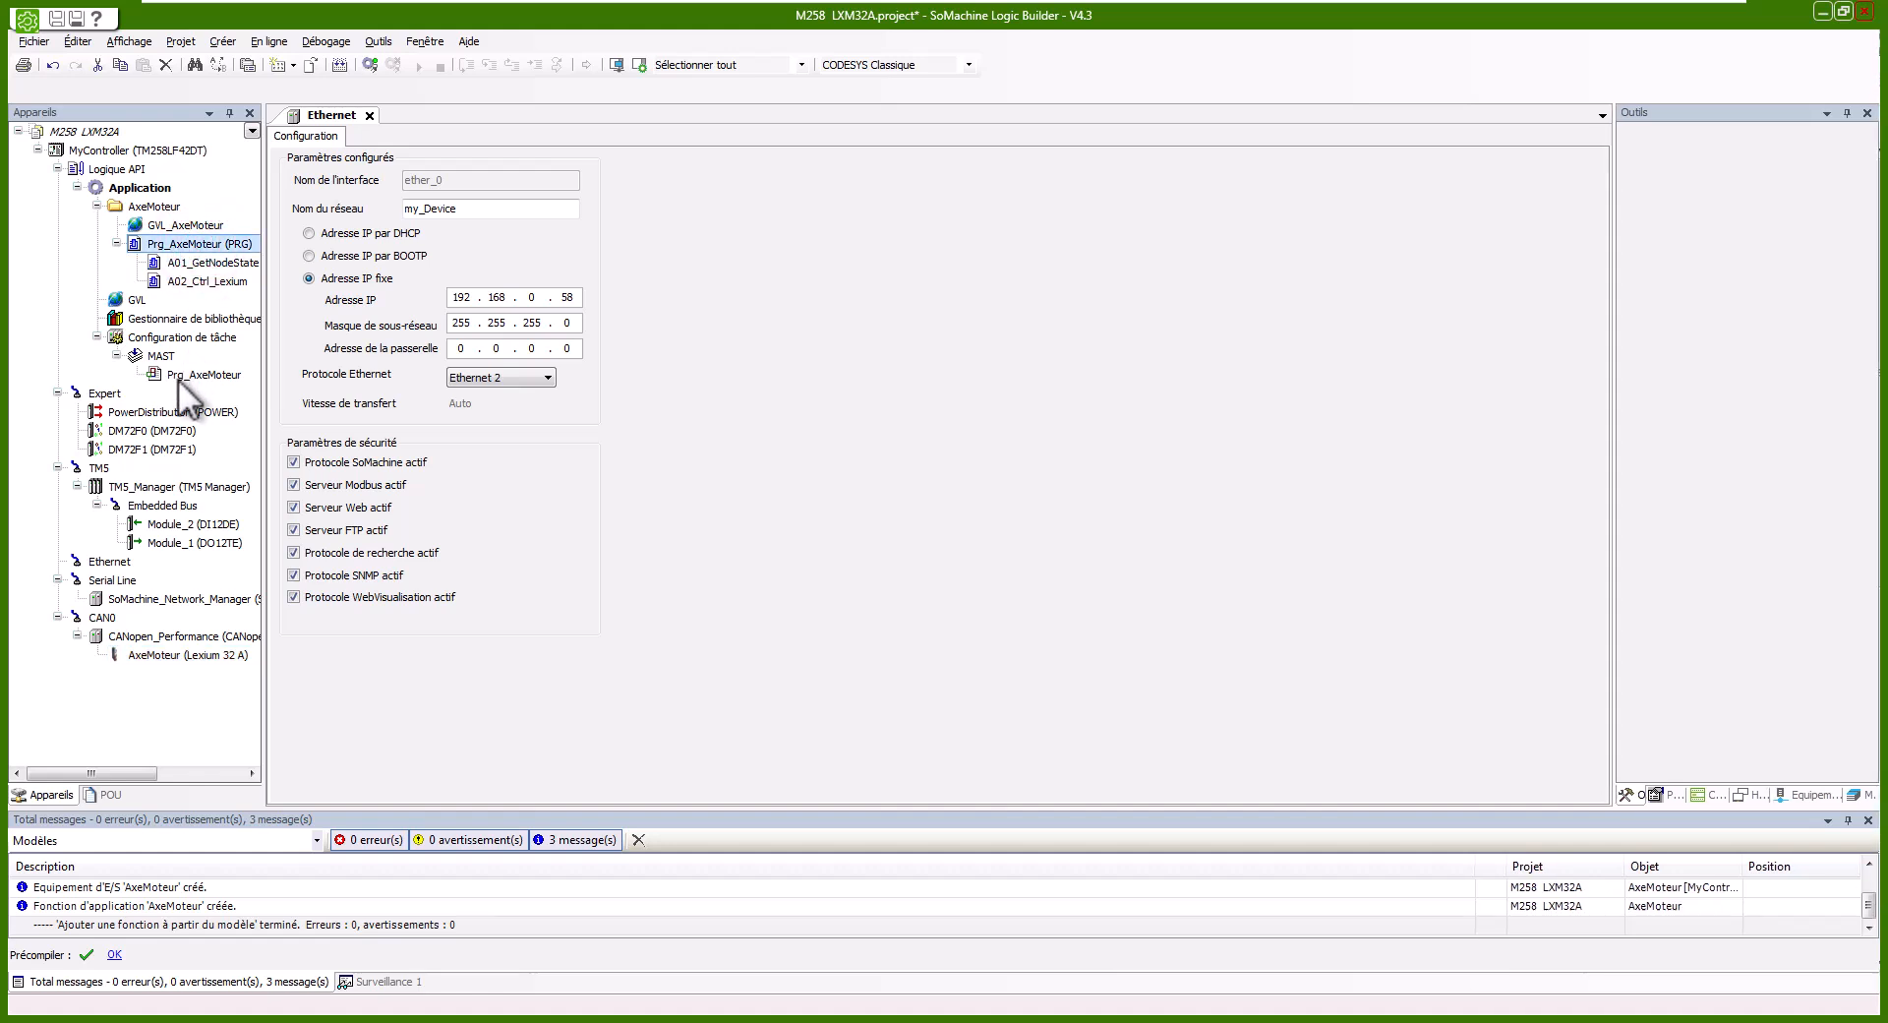
left_click(202, 246)
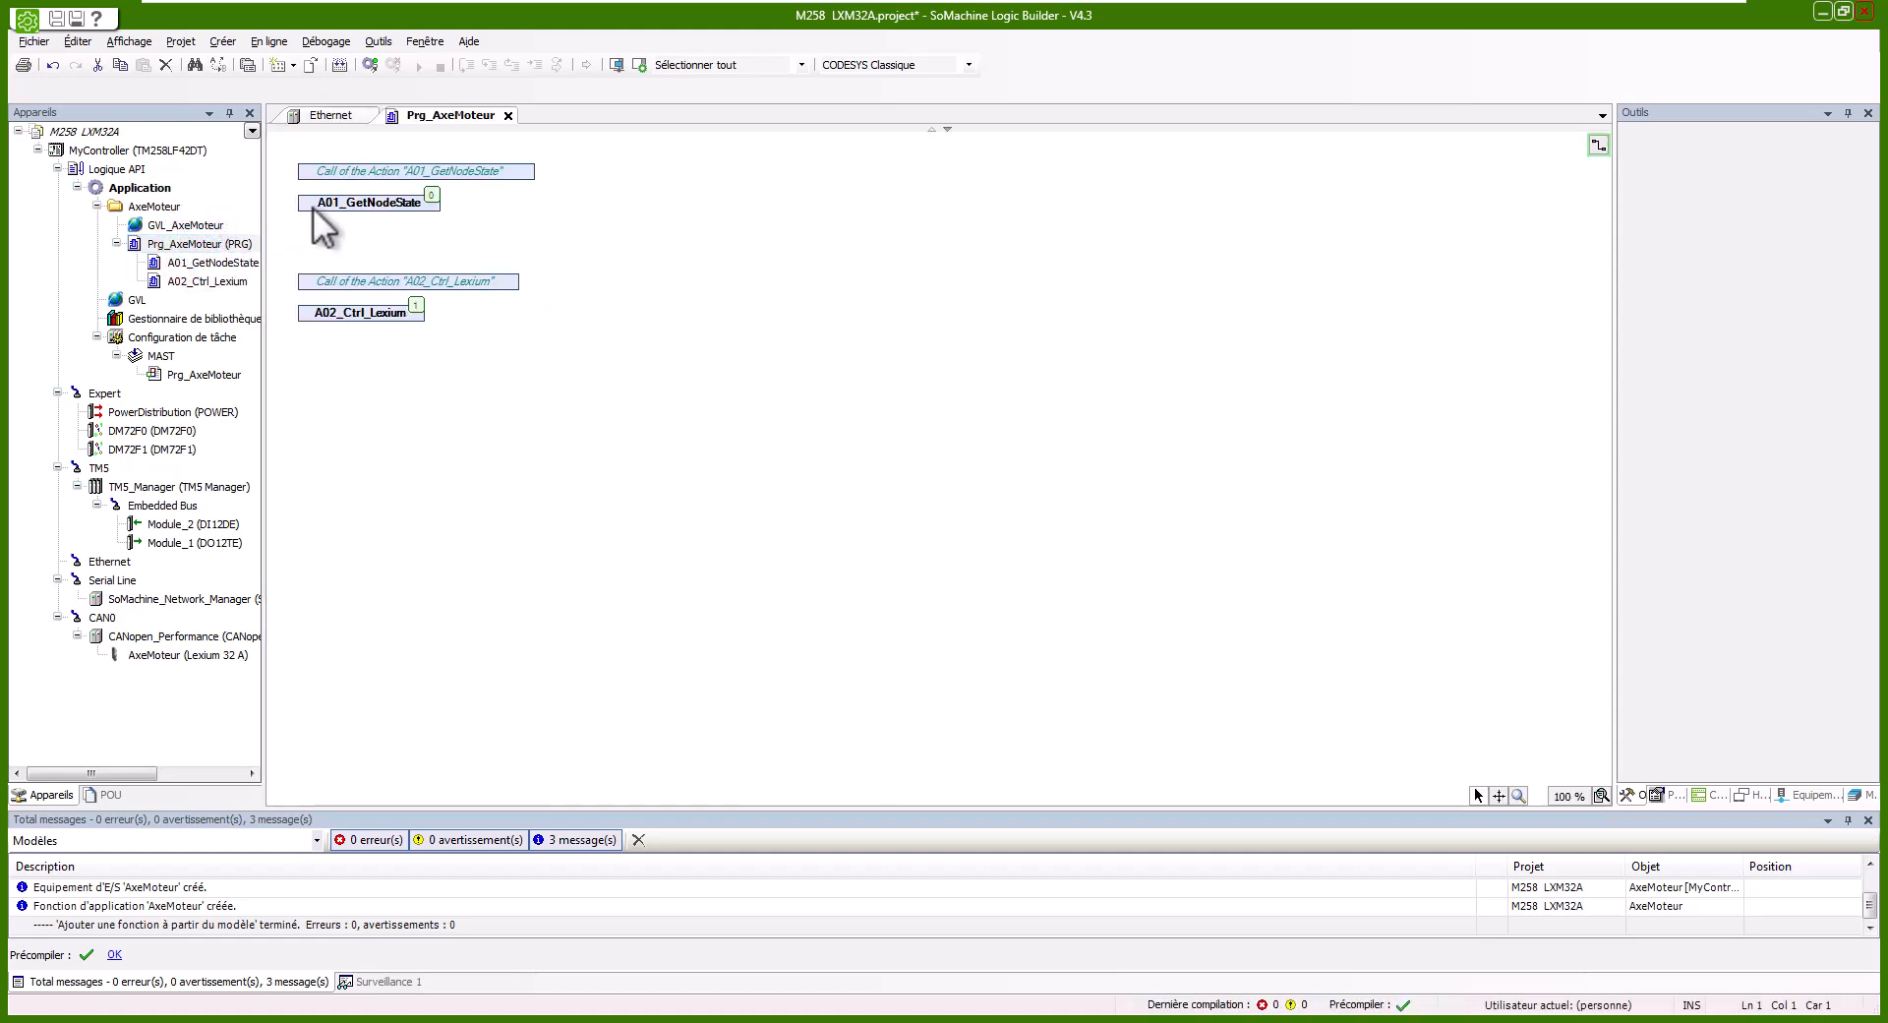
Open the A01_GetNodeState action and examine its logic through to the GVL_AxeMoteur.xComOk output.
double_click(215, 265)
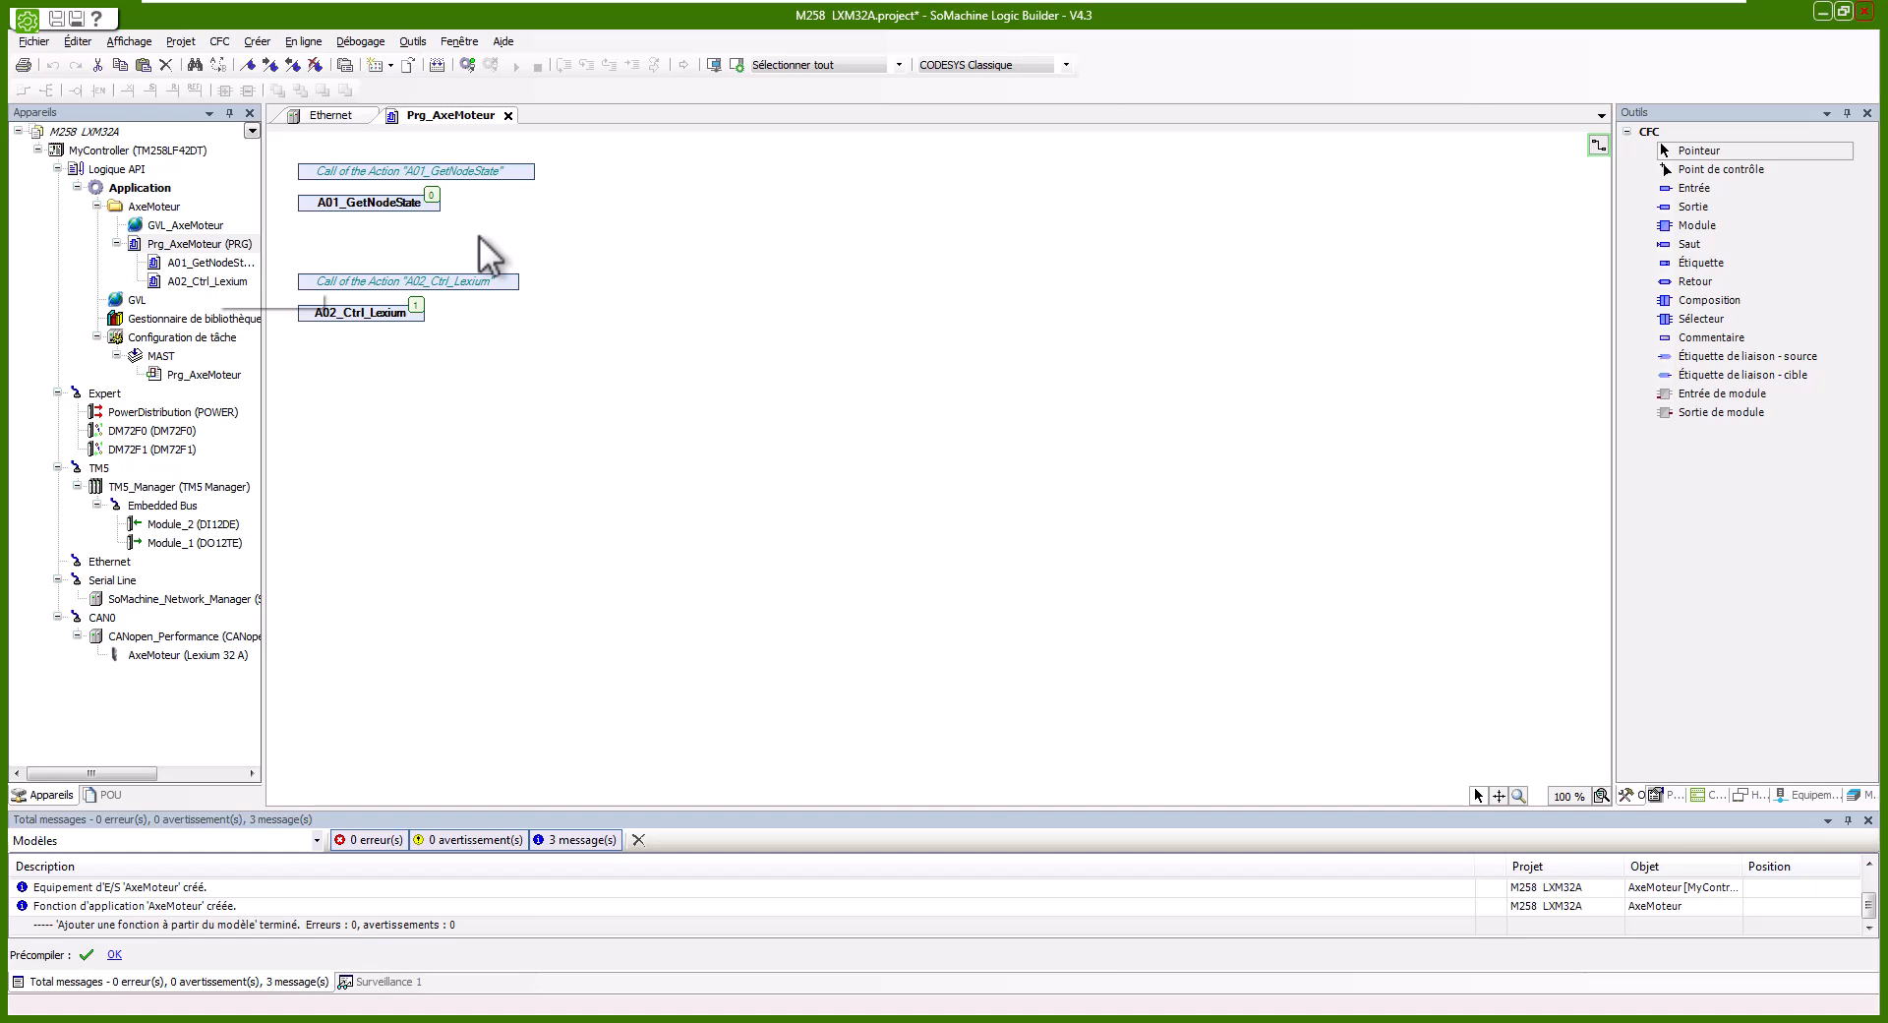
left_click(216, 264)
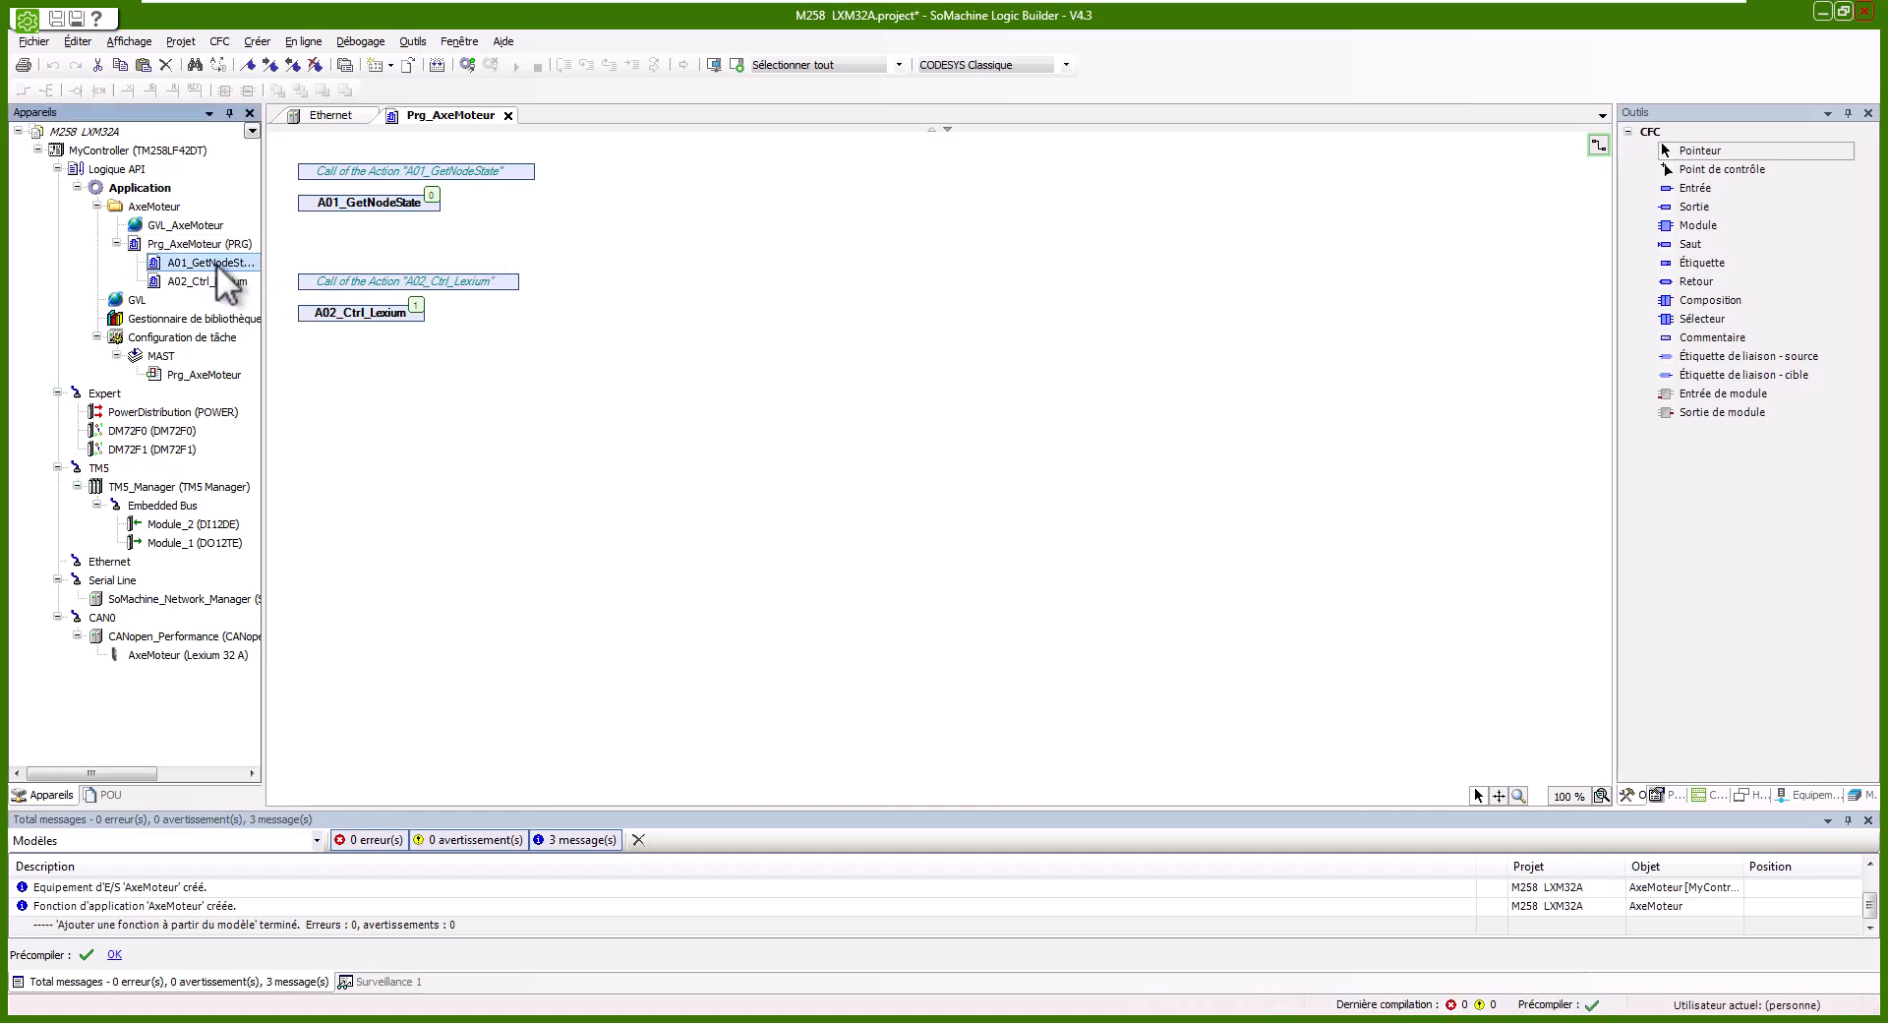
double_click(216, 264)
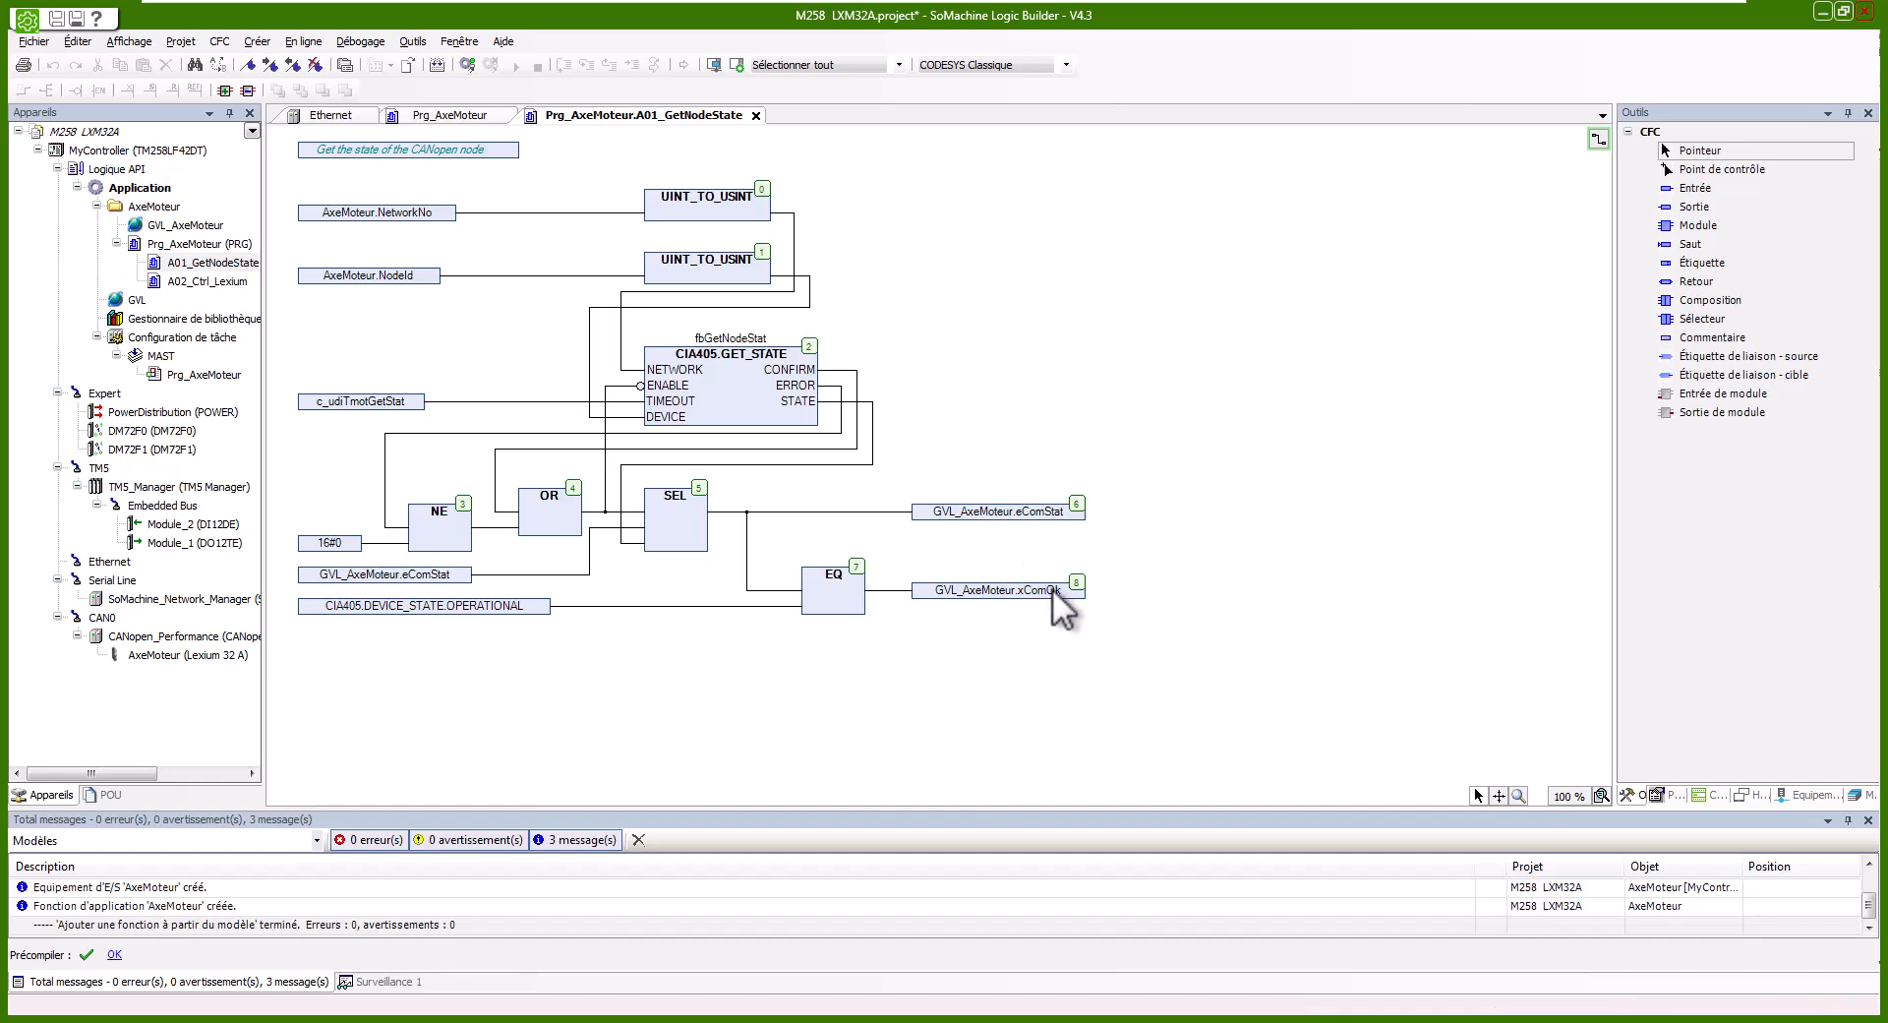
left_click(1052, 588)
Open the A02_Ctrl_Lexium action and review its motion function blocks, from MC_Power_LXM through MC_ReadAxisError_LXM to MC_Home_LXM.
double_click(211, 283)
double_click(210, 282)
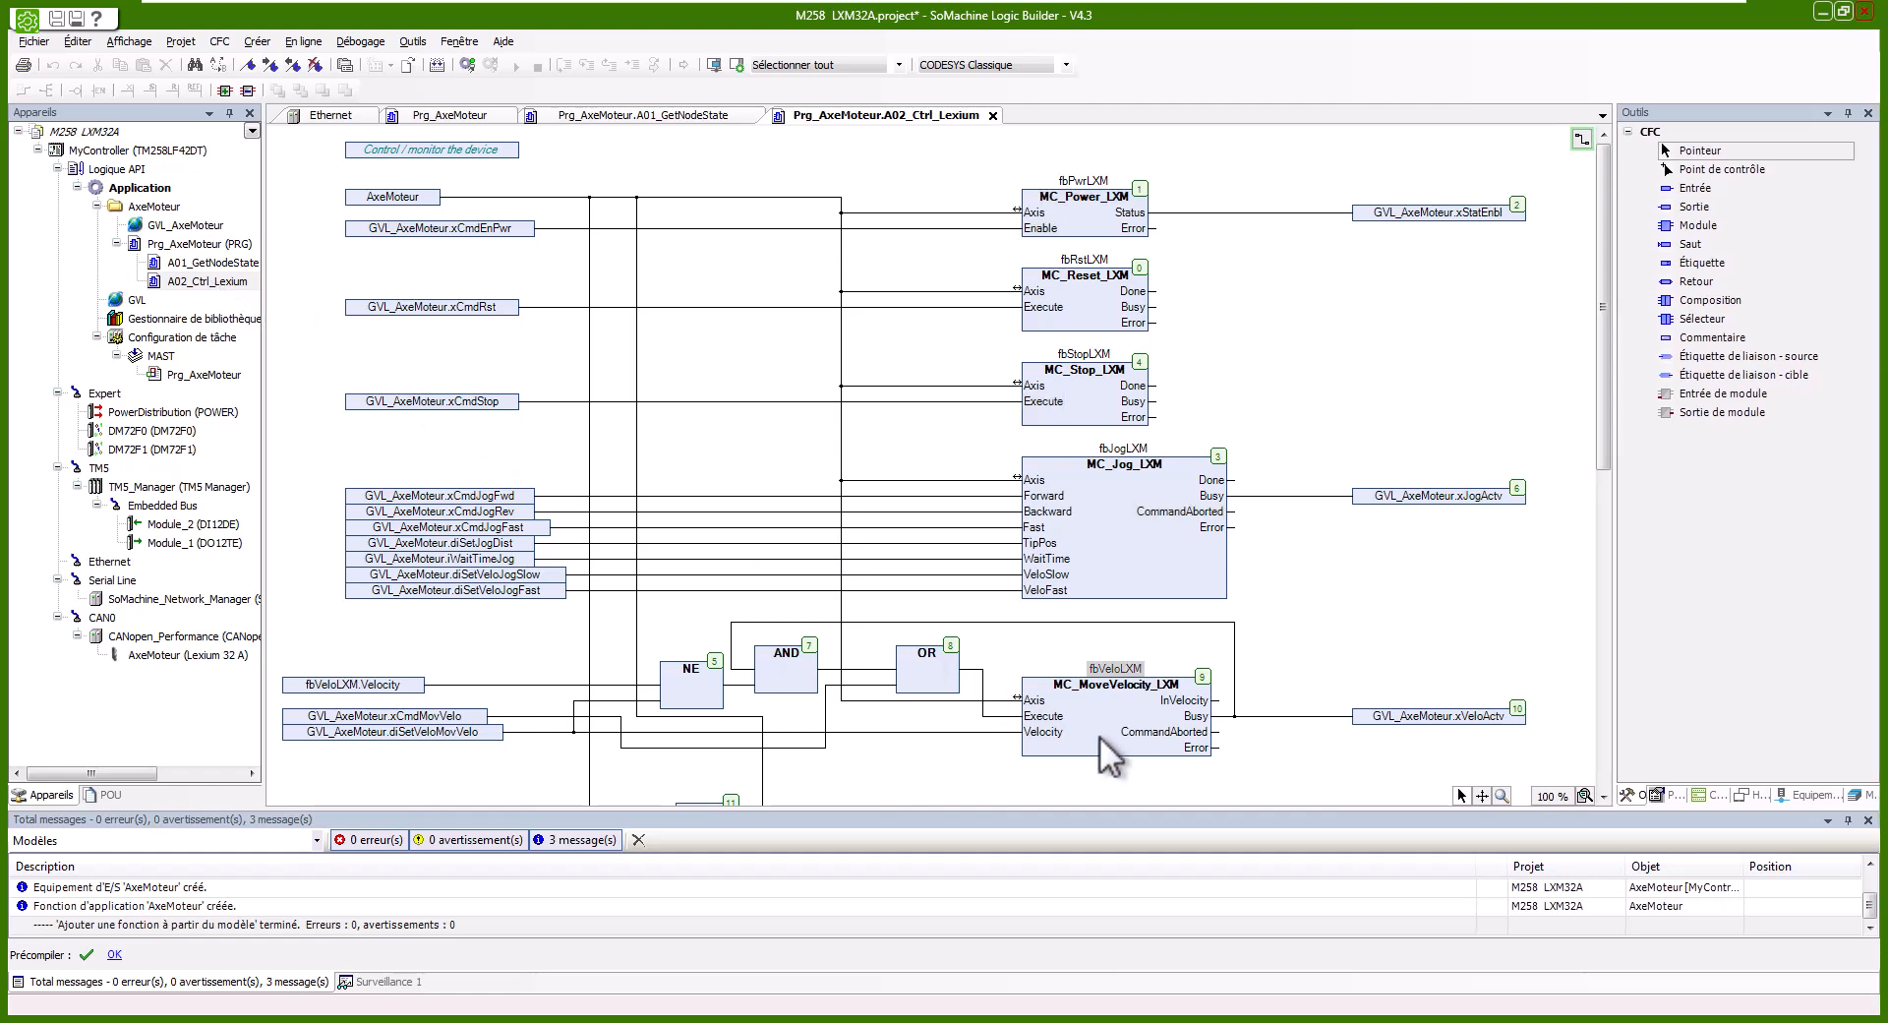
scroll(1099, 735, "down", 10)
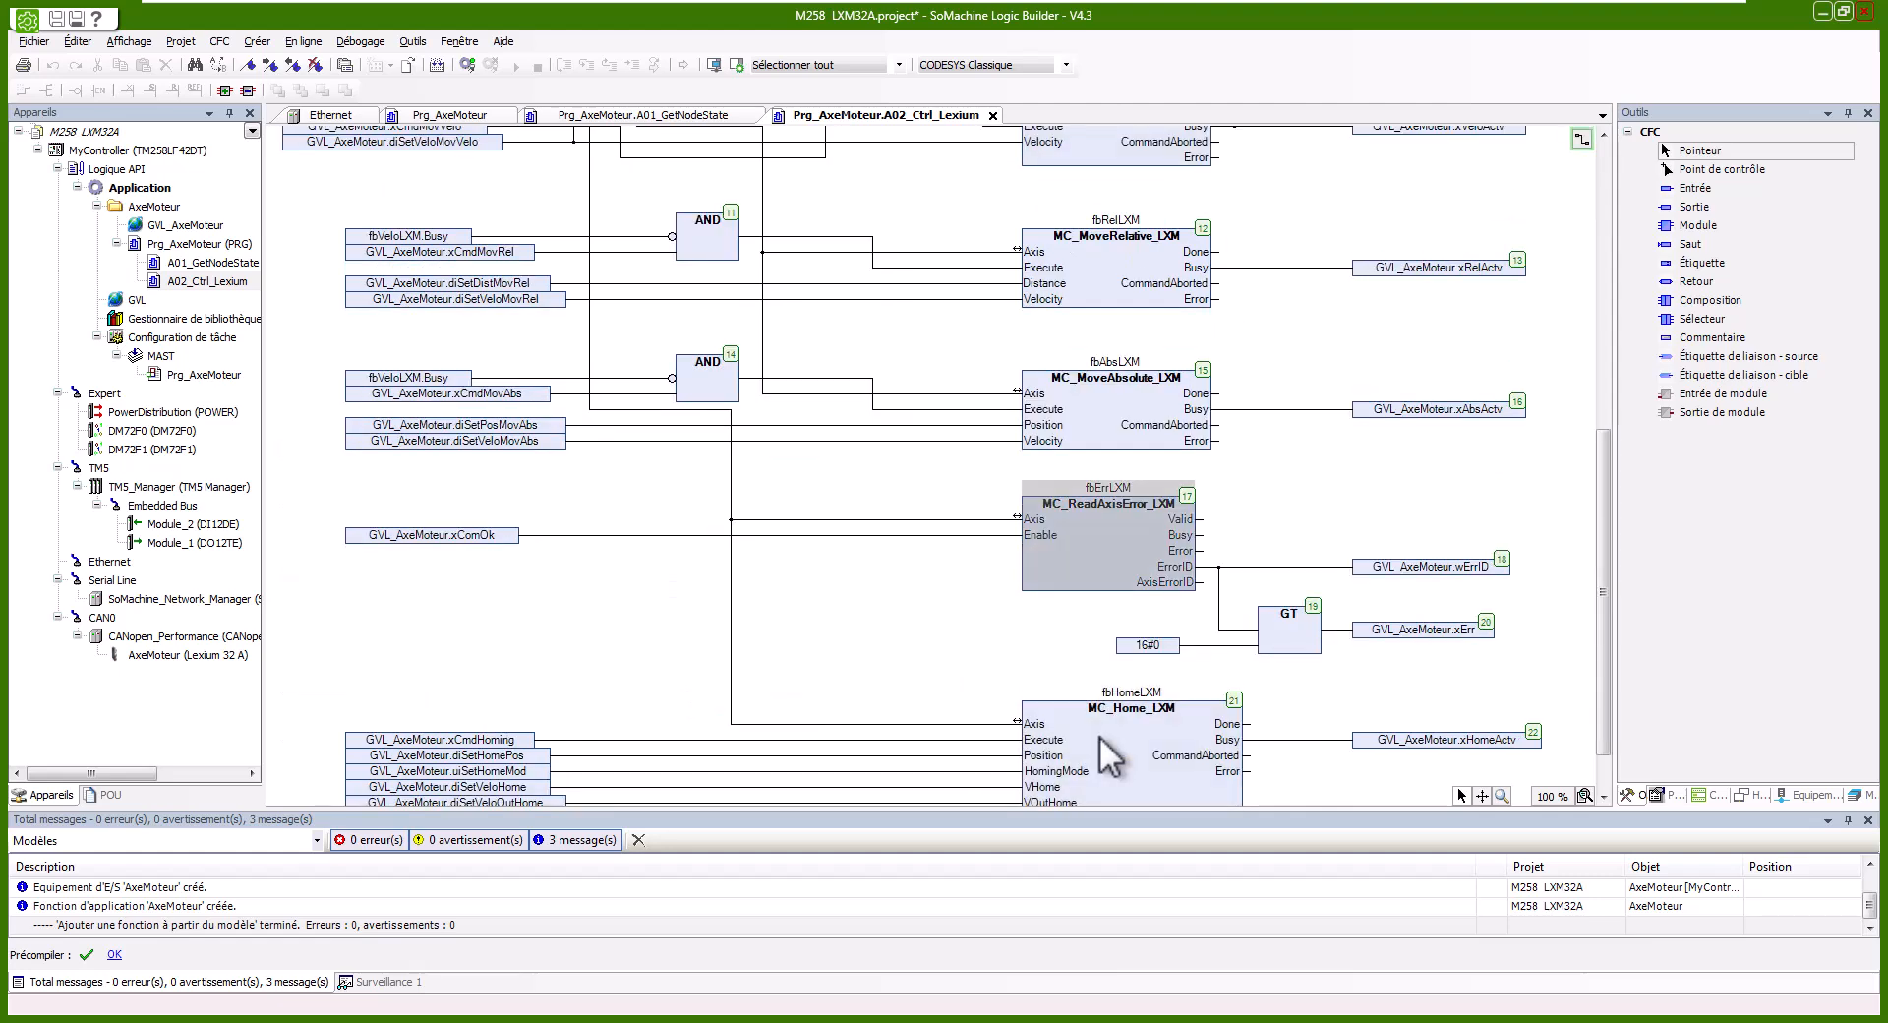
scroll(1100, 736, "up", 2)
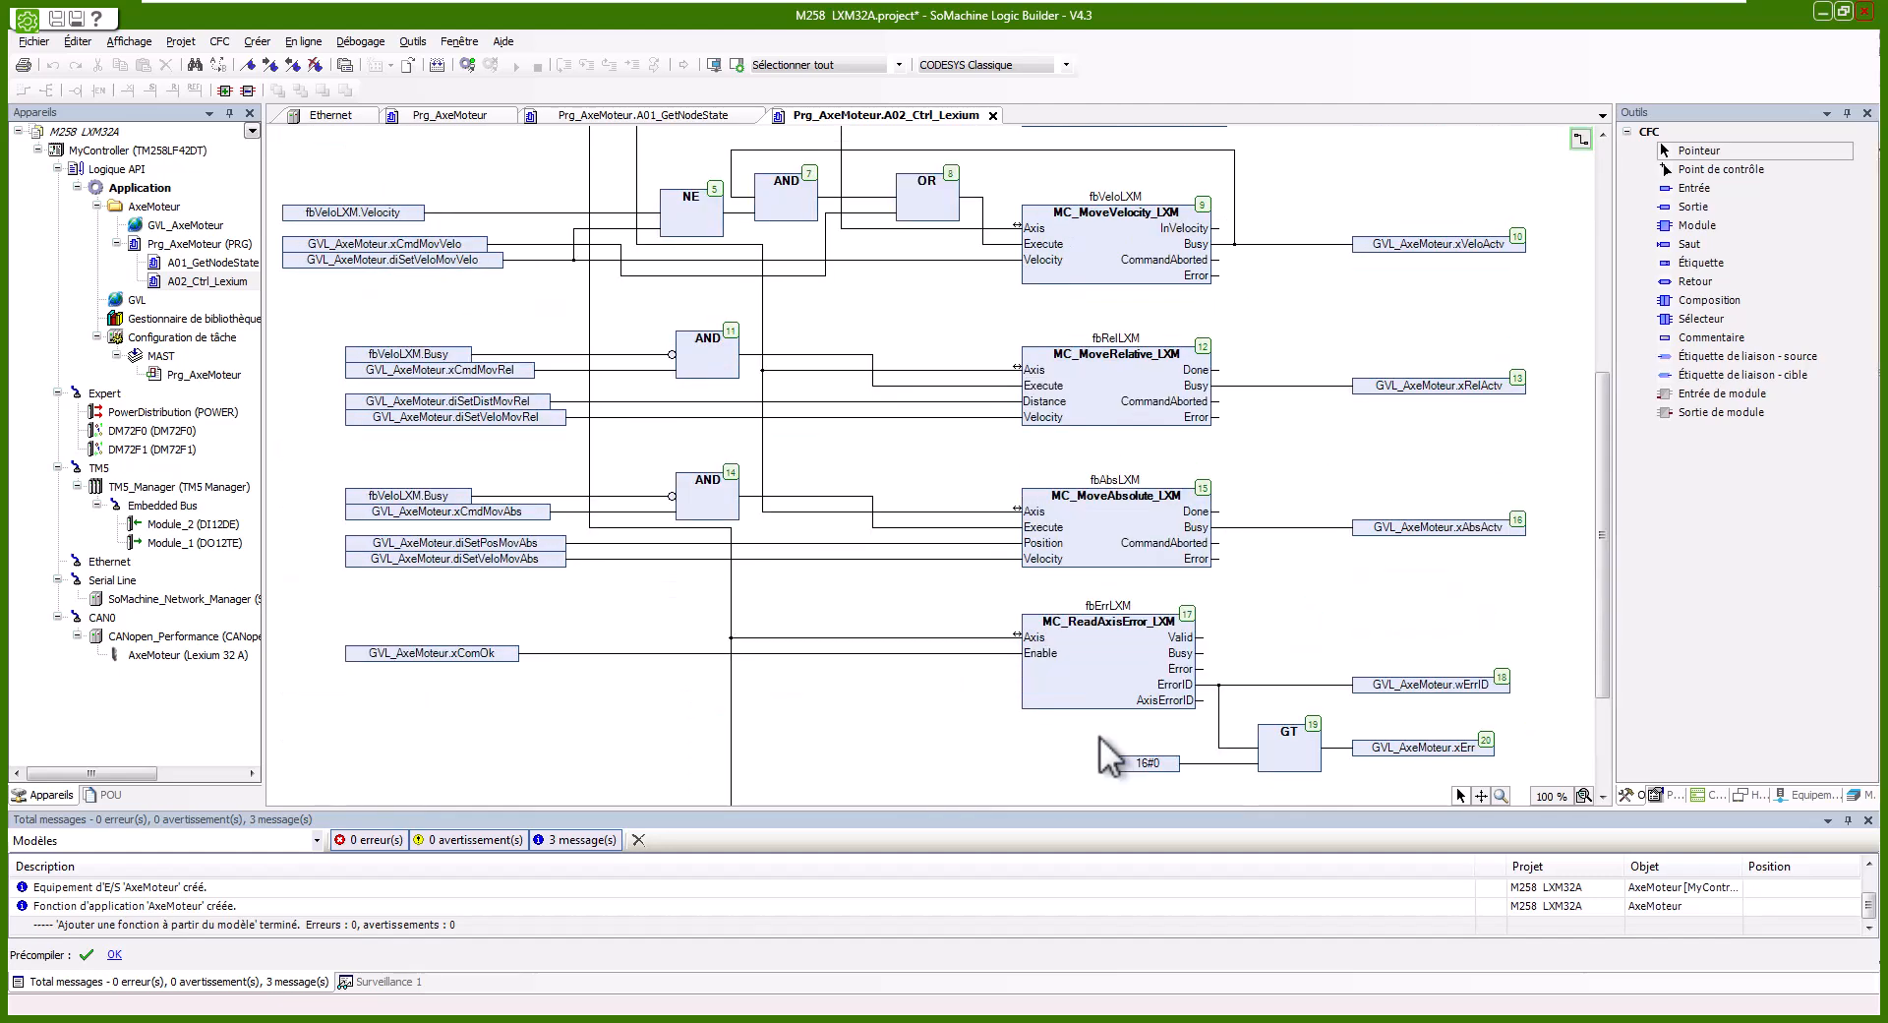
left_click(1118, 670)
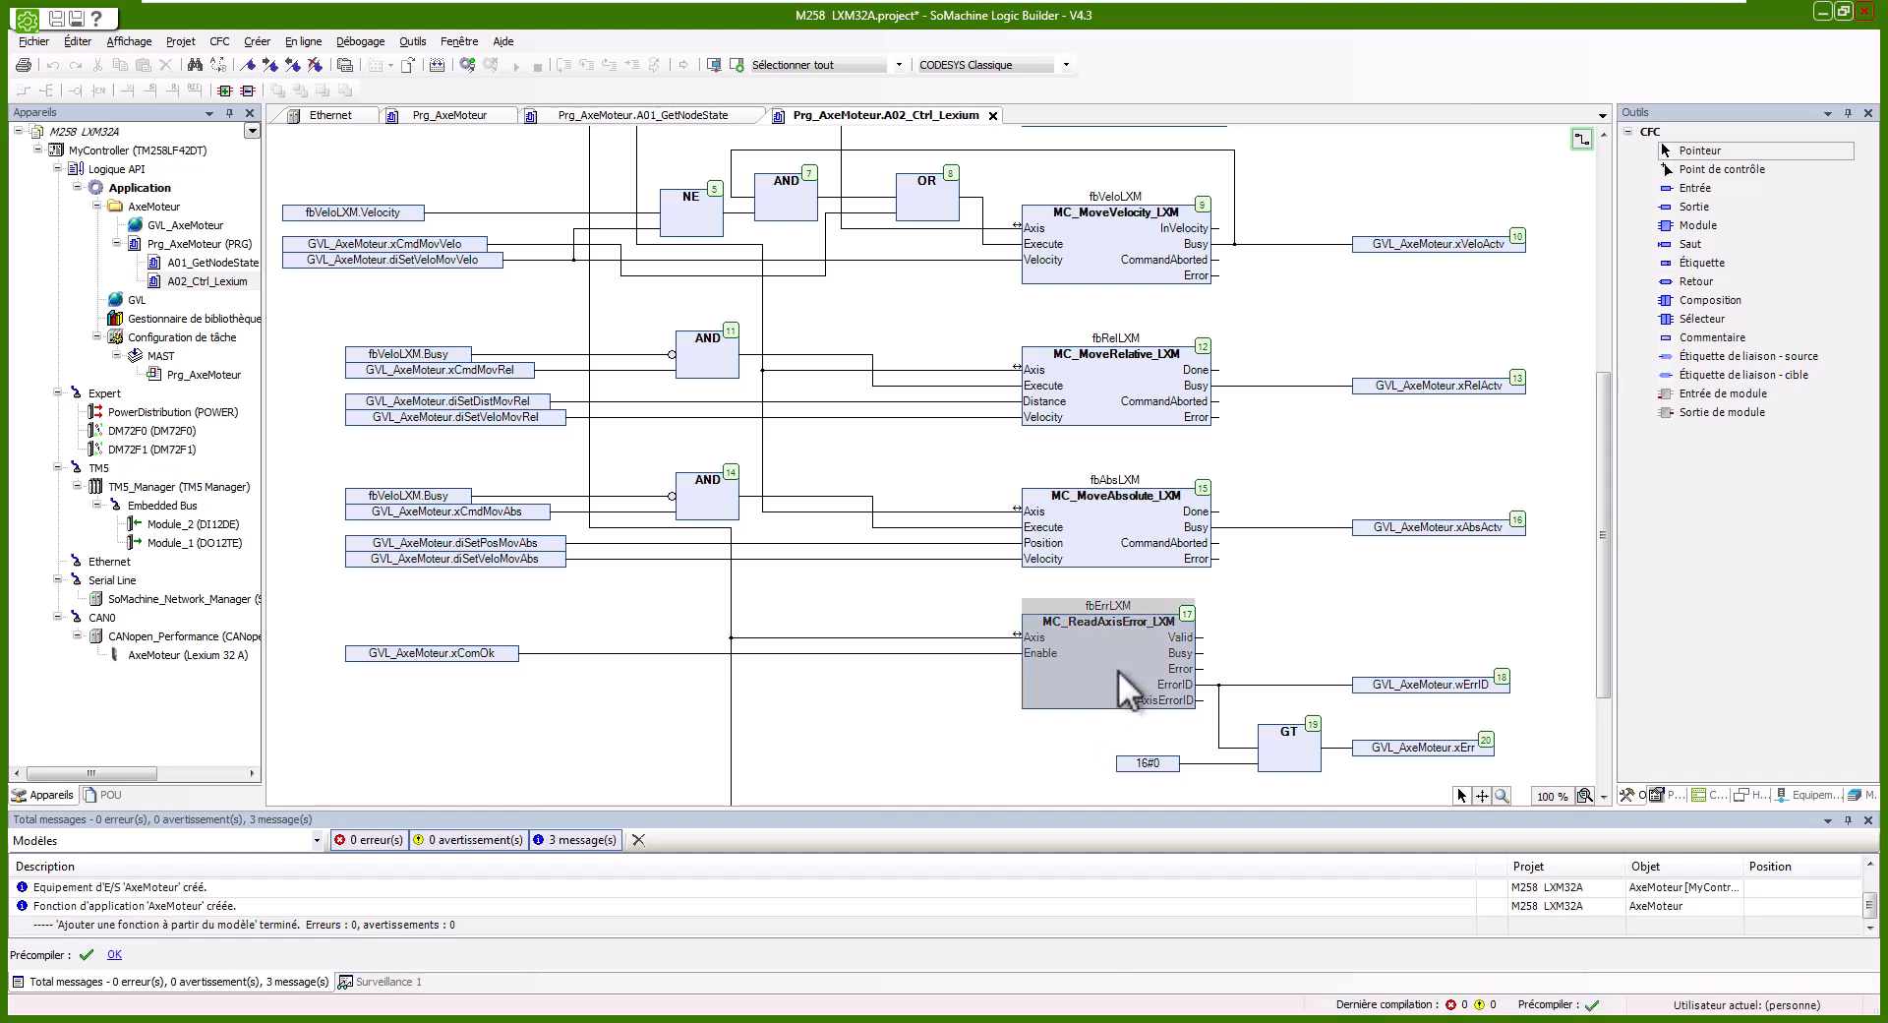
scroll(1118, 670, "down", 2)
left_click(1100, 694)
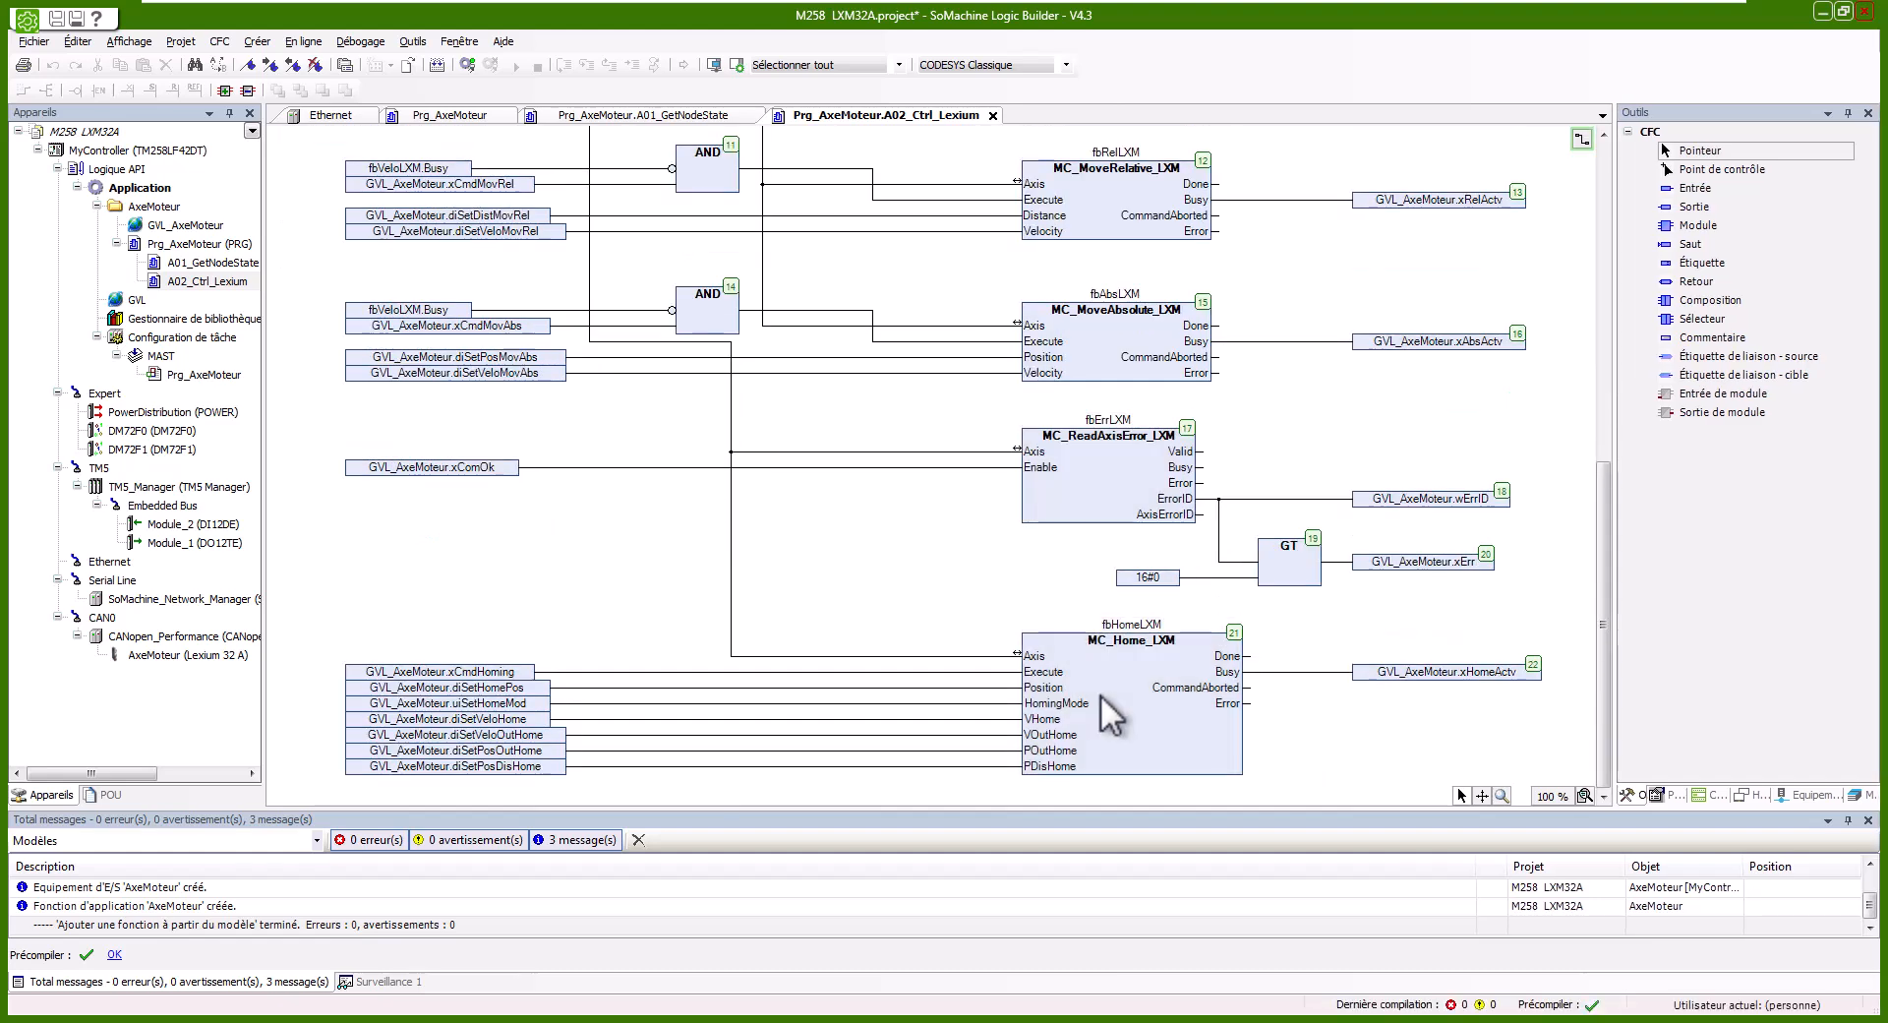
scroll(543, 432, "up", 4)
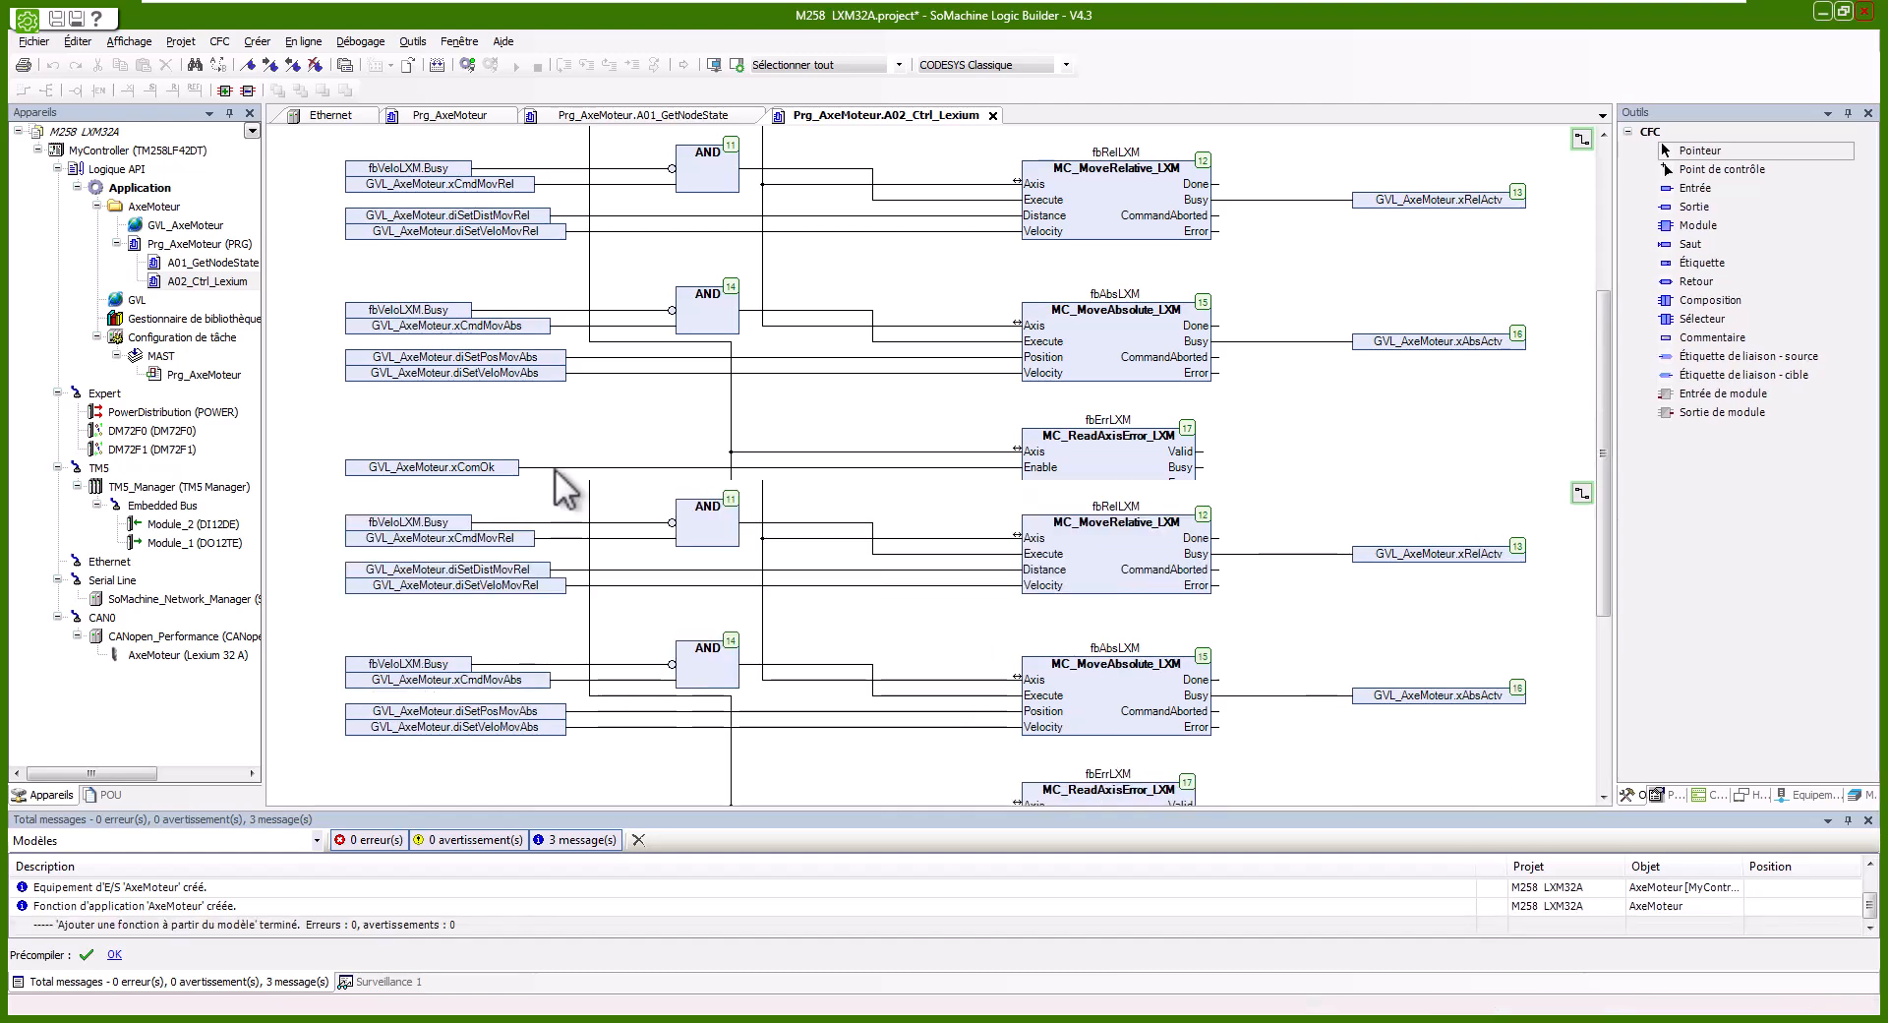
scroll(464, 210, "up", 3)
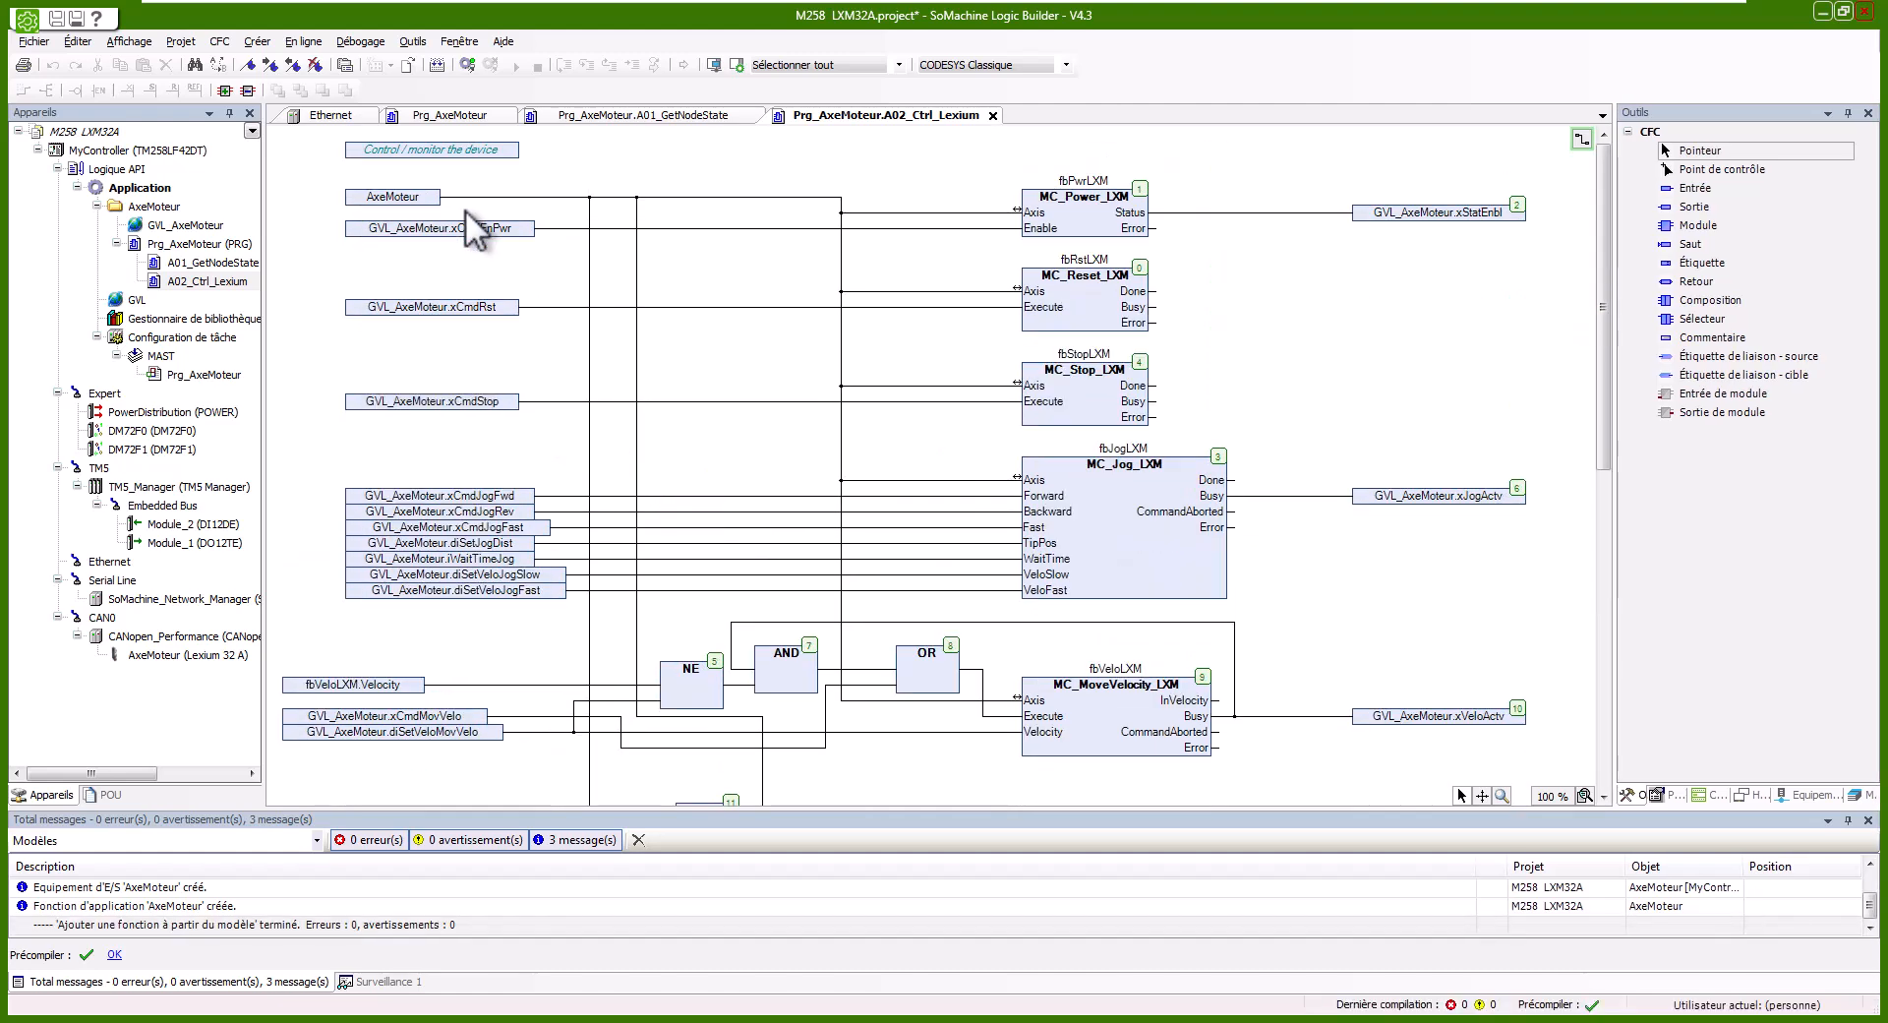
Trace the AxeMoteur axis reference along its connections to the Axis inputs of the motion function blocks.
left_click(435, 196)
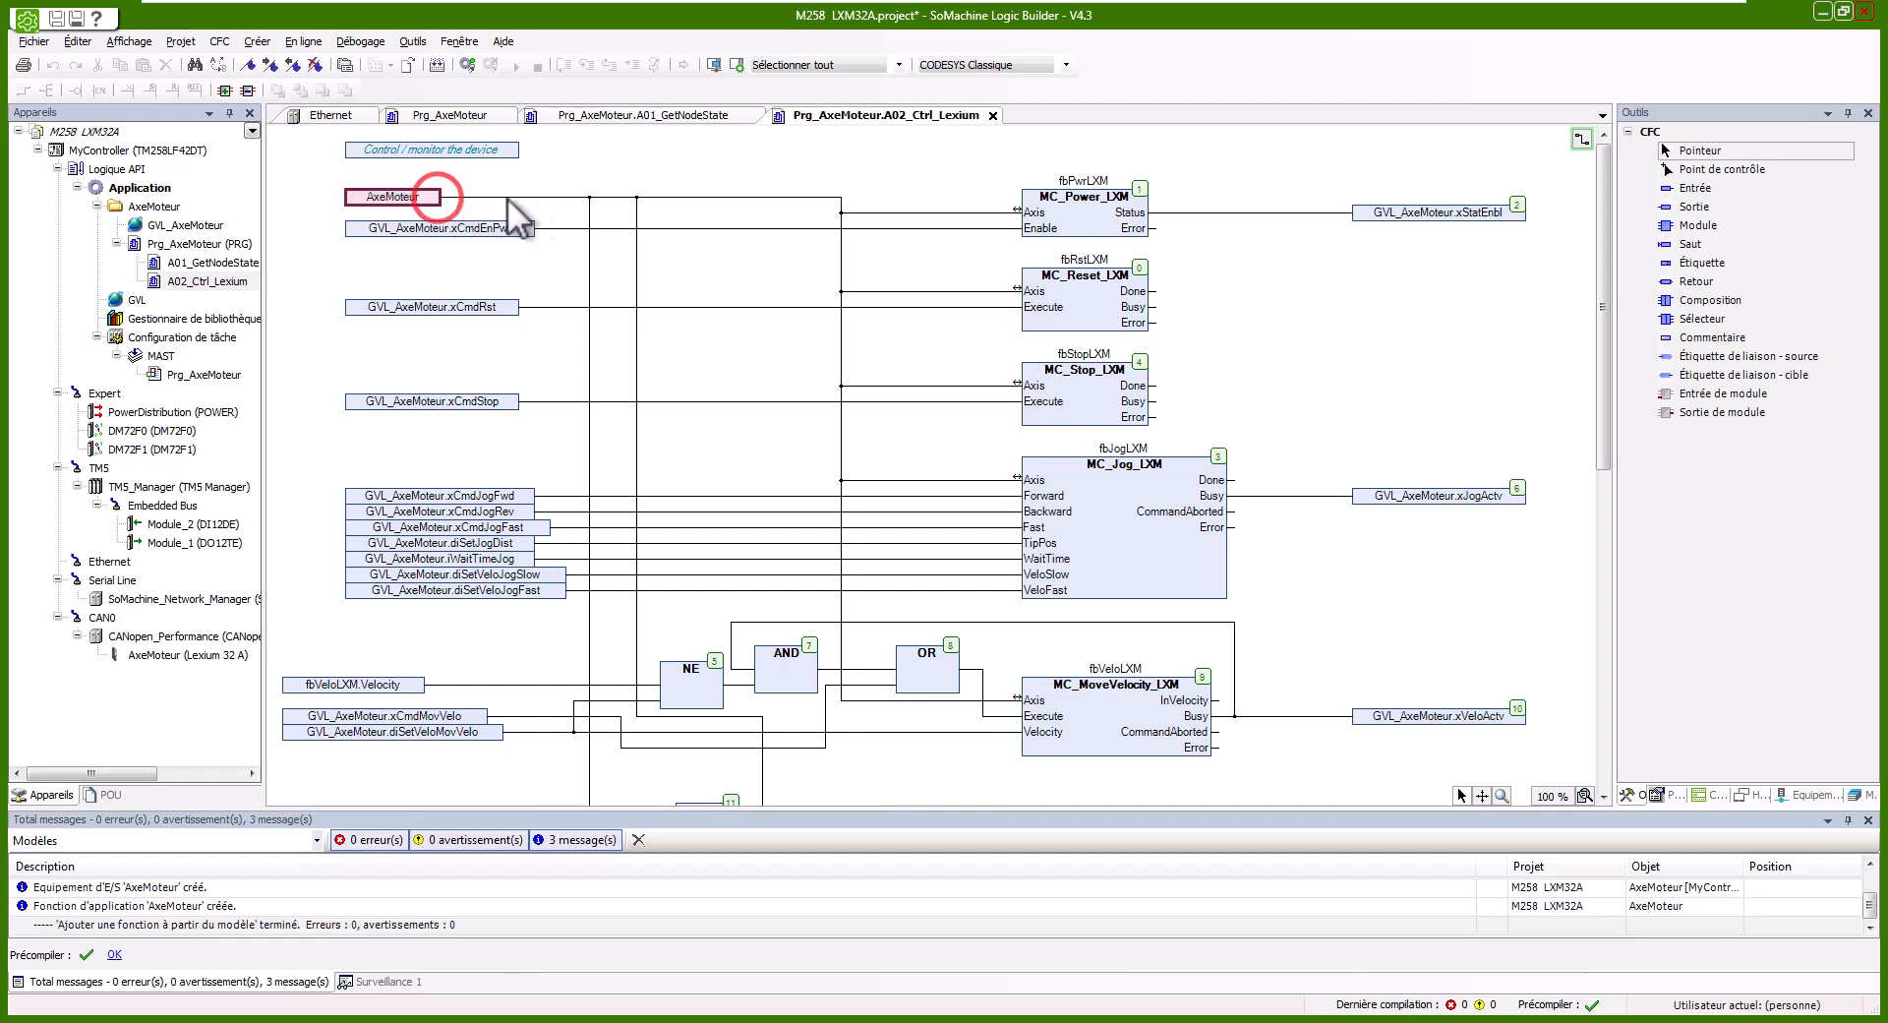
left_click(718, 197)
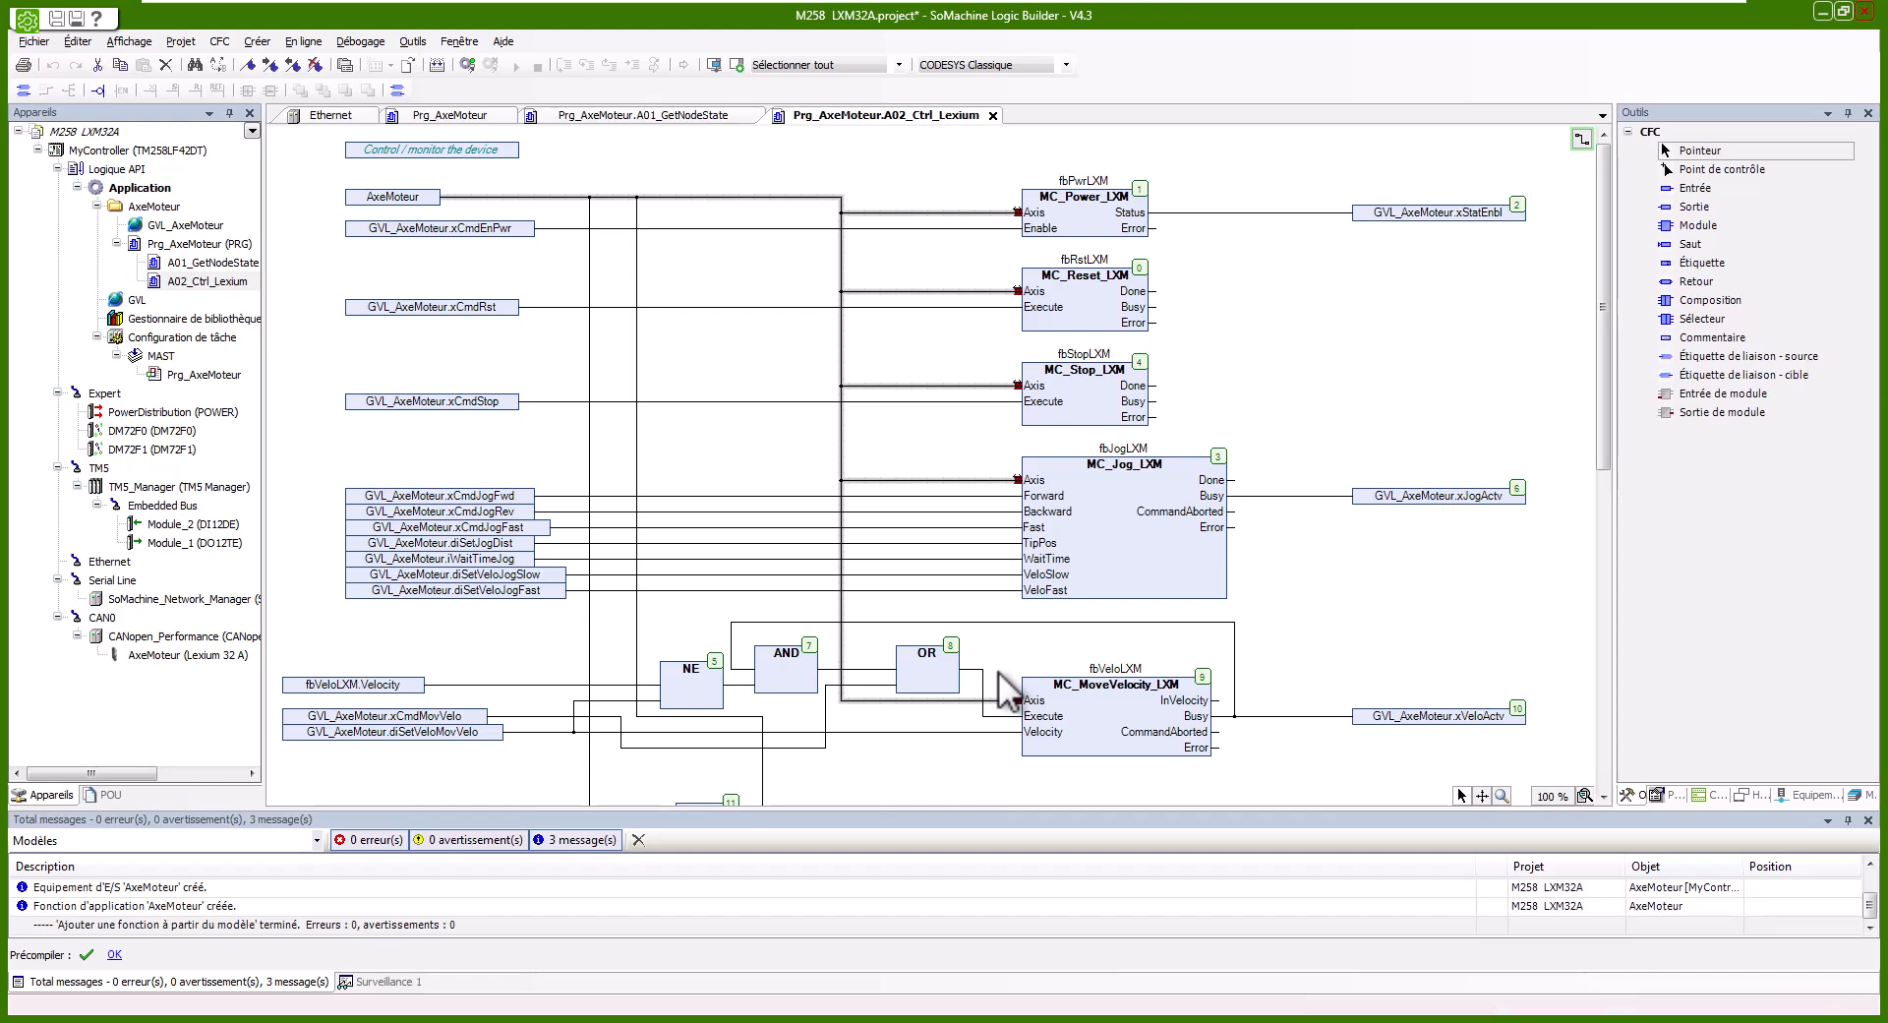
scroll(1005, 688, "down", 8)
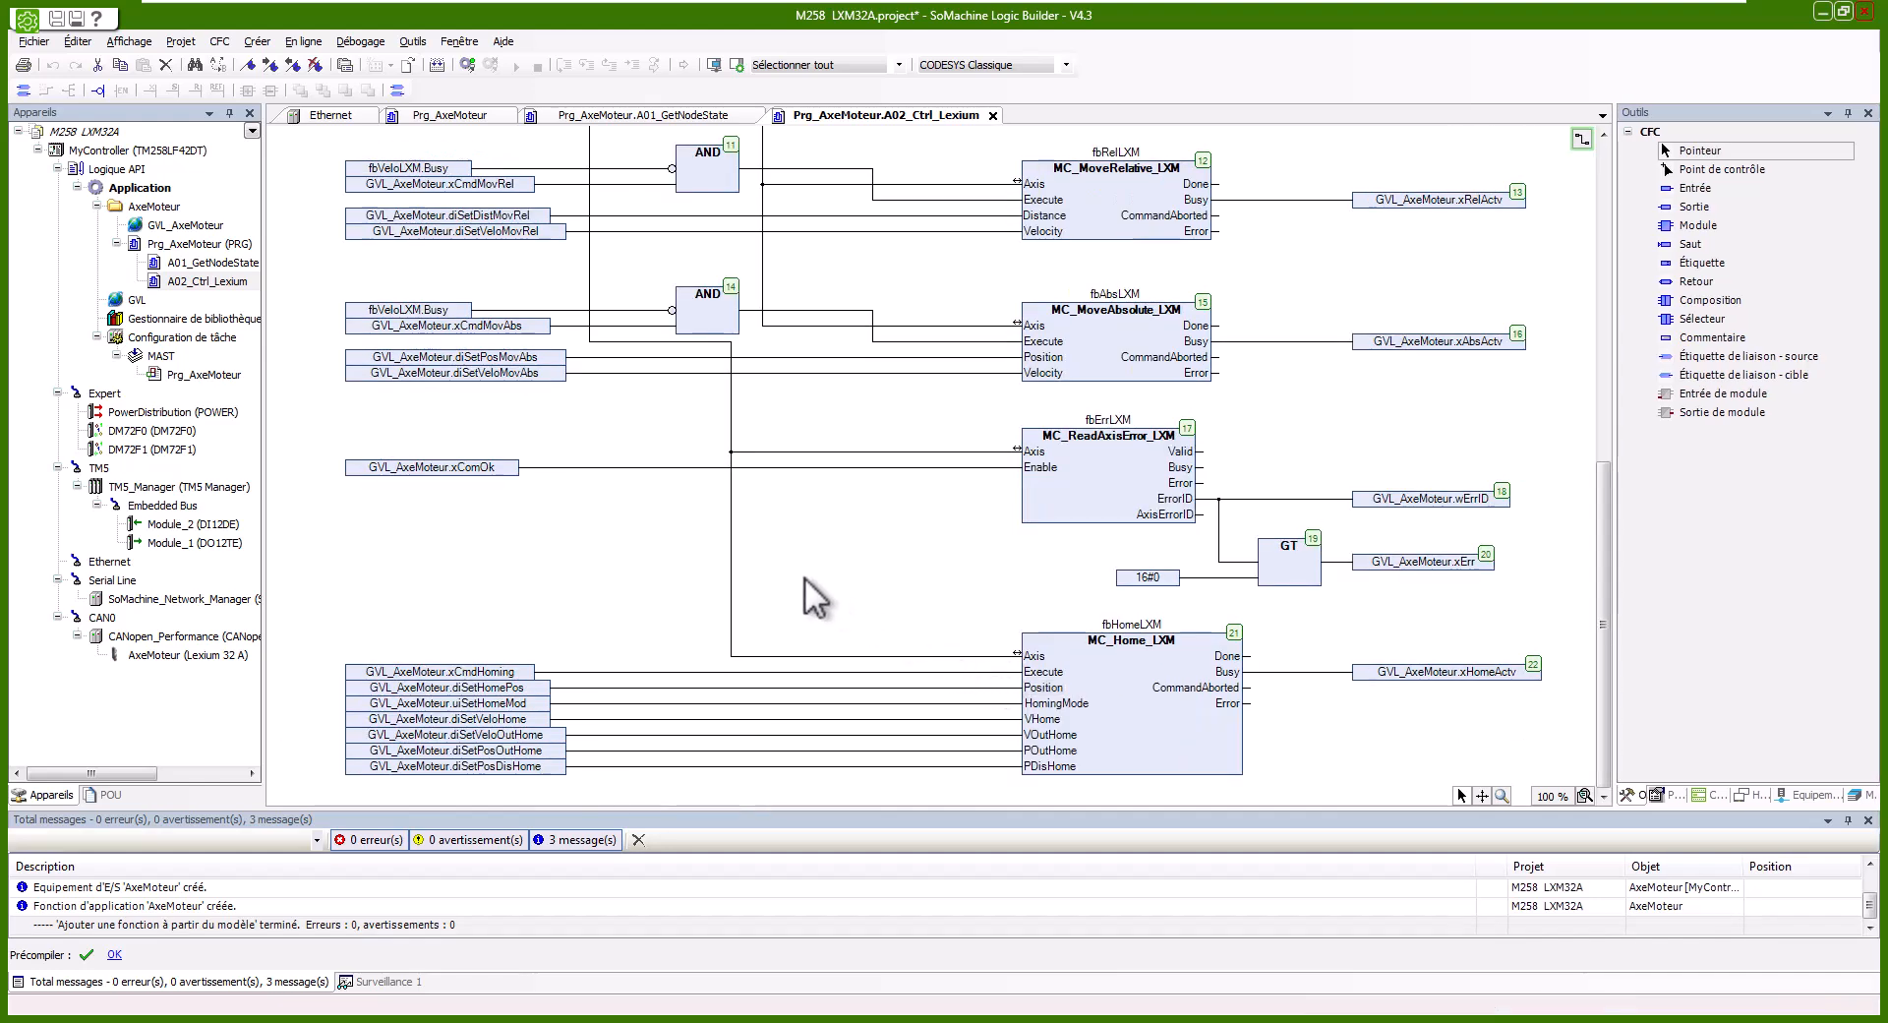
left_click(728, 540)
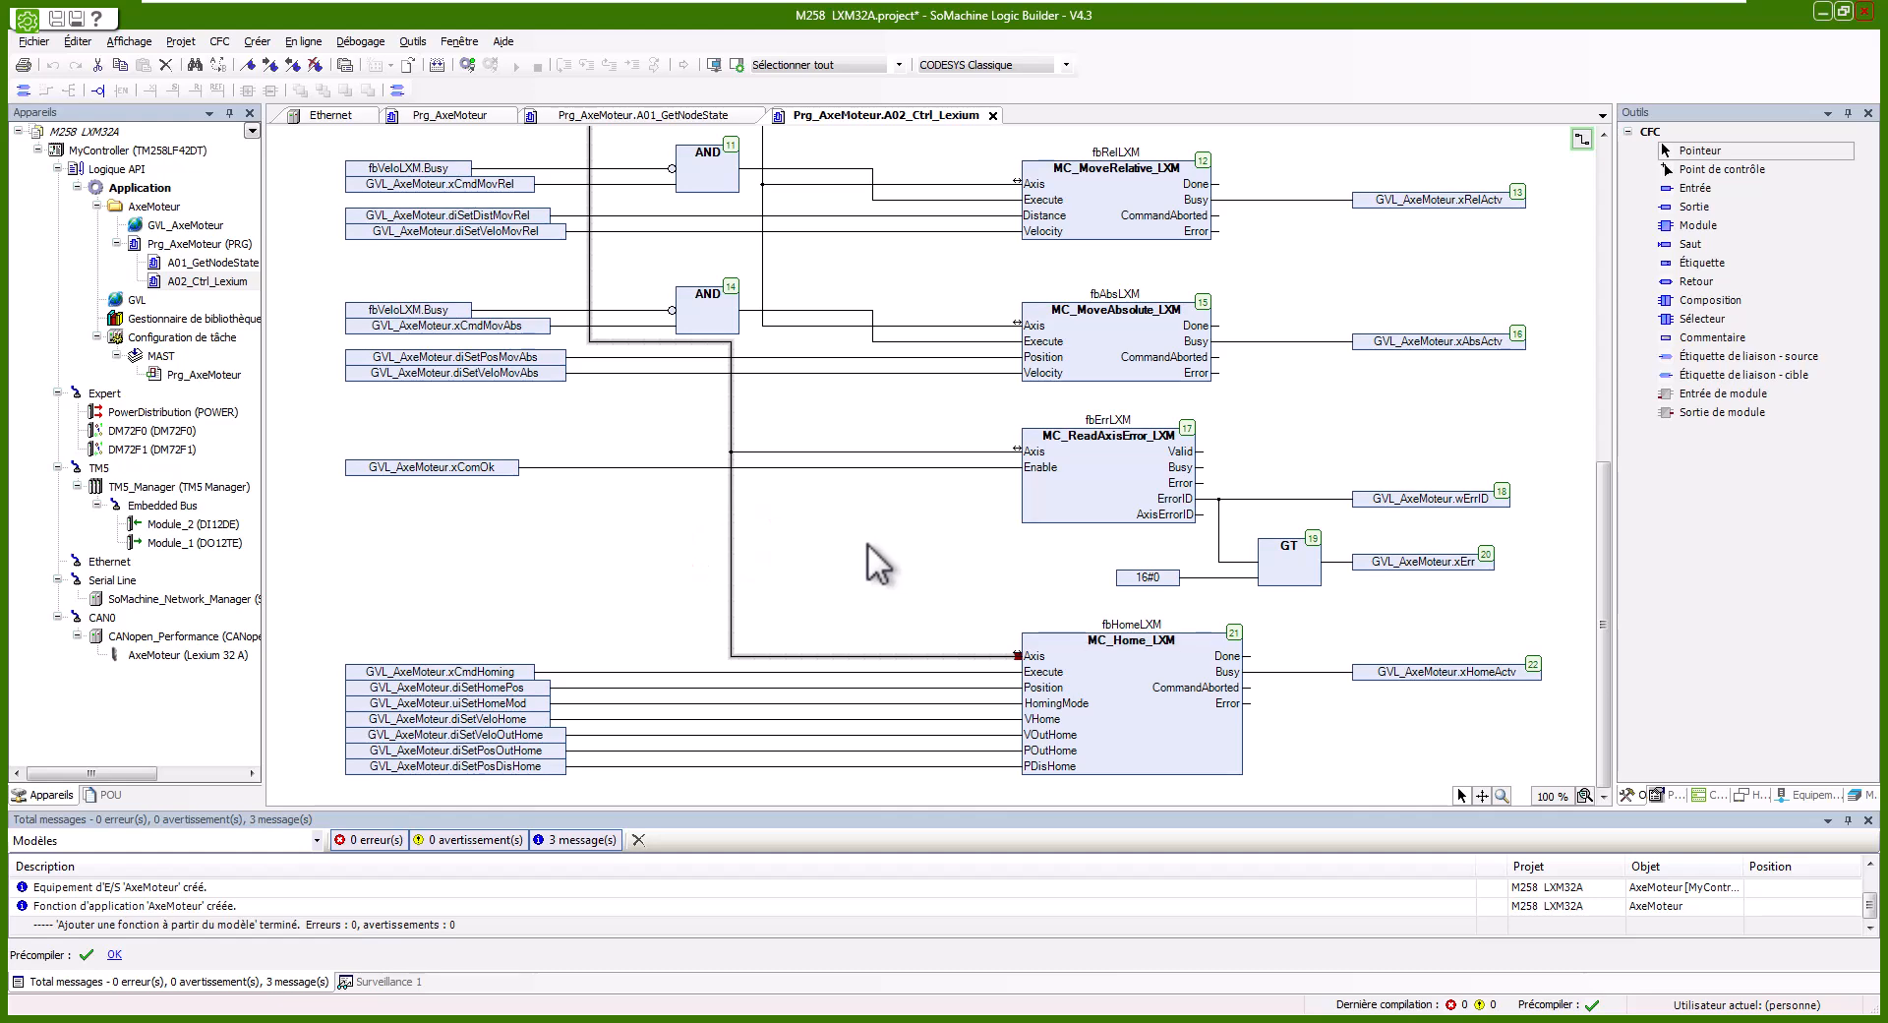
scroll(878, 563, "up", 2)
scroll(867, 544, "up", 5)
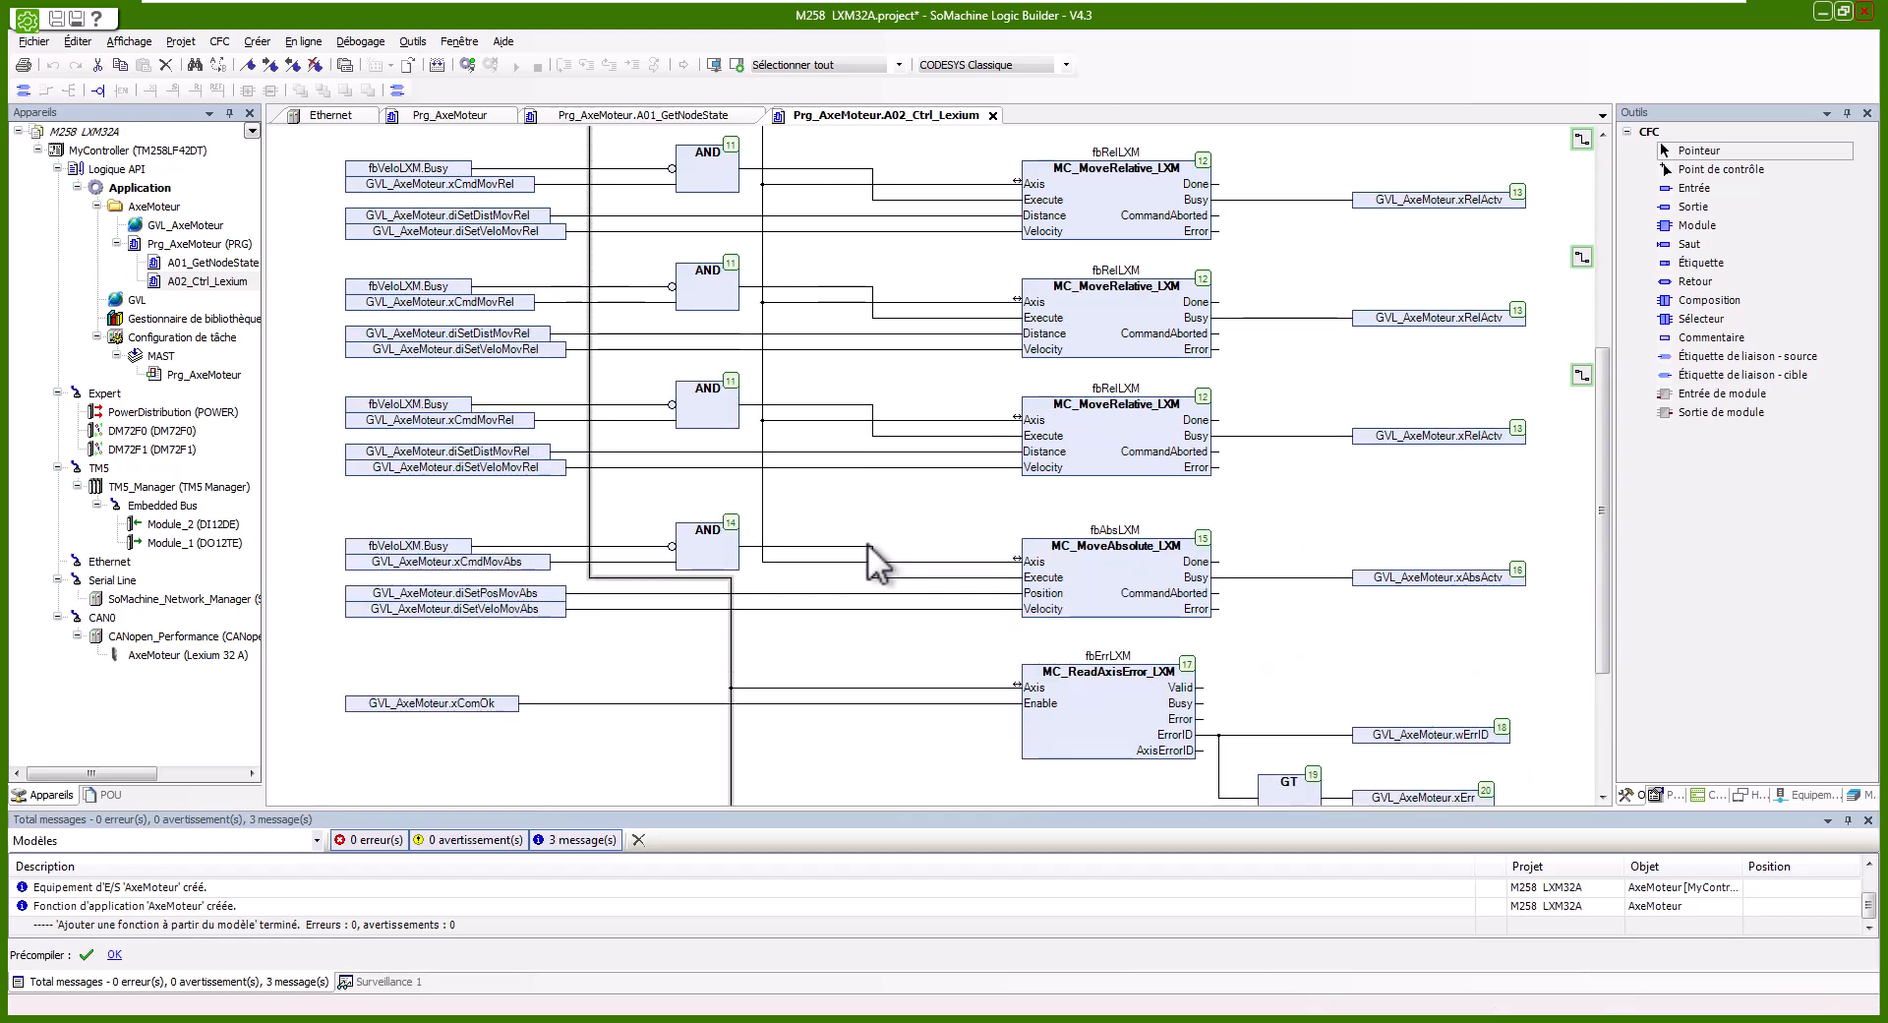
Examine the MC_Power_LXM enable command and status output, and the direction, distance and speed inputs of MC_Jog_LXM.
left_click(524, 232)
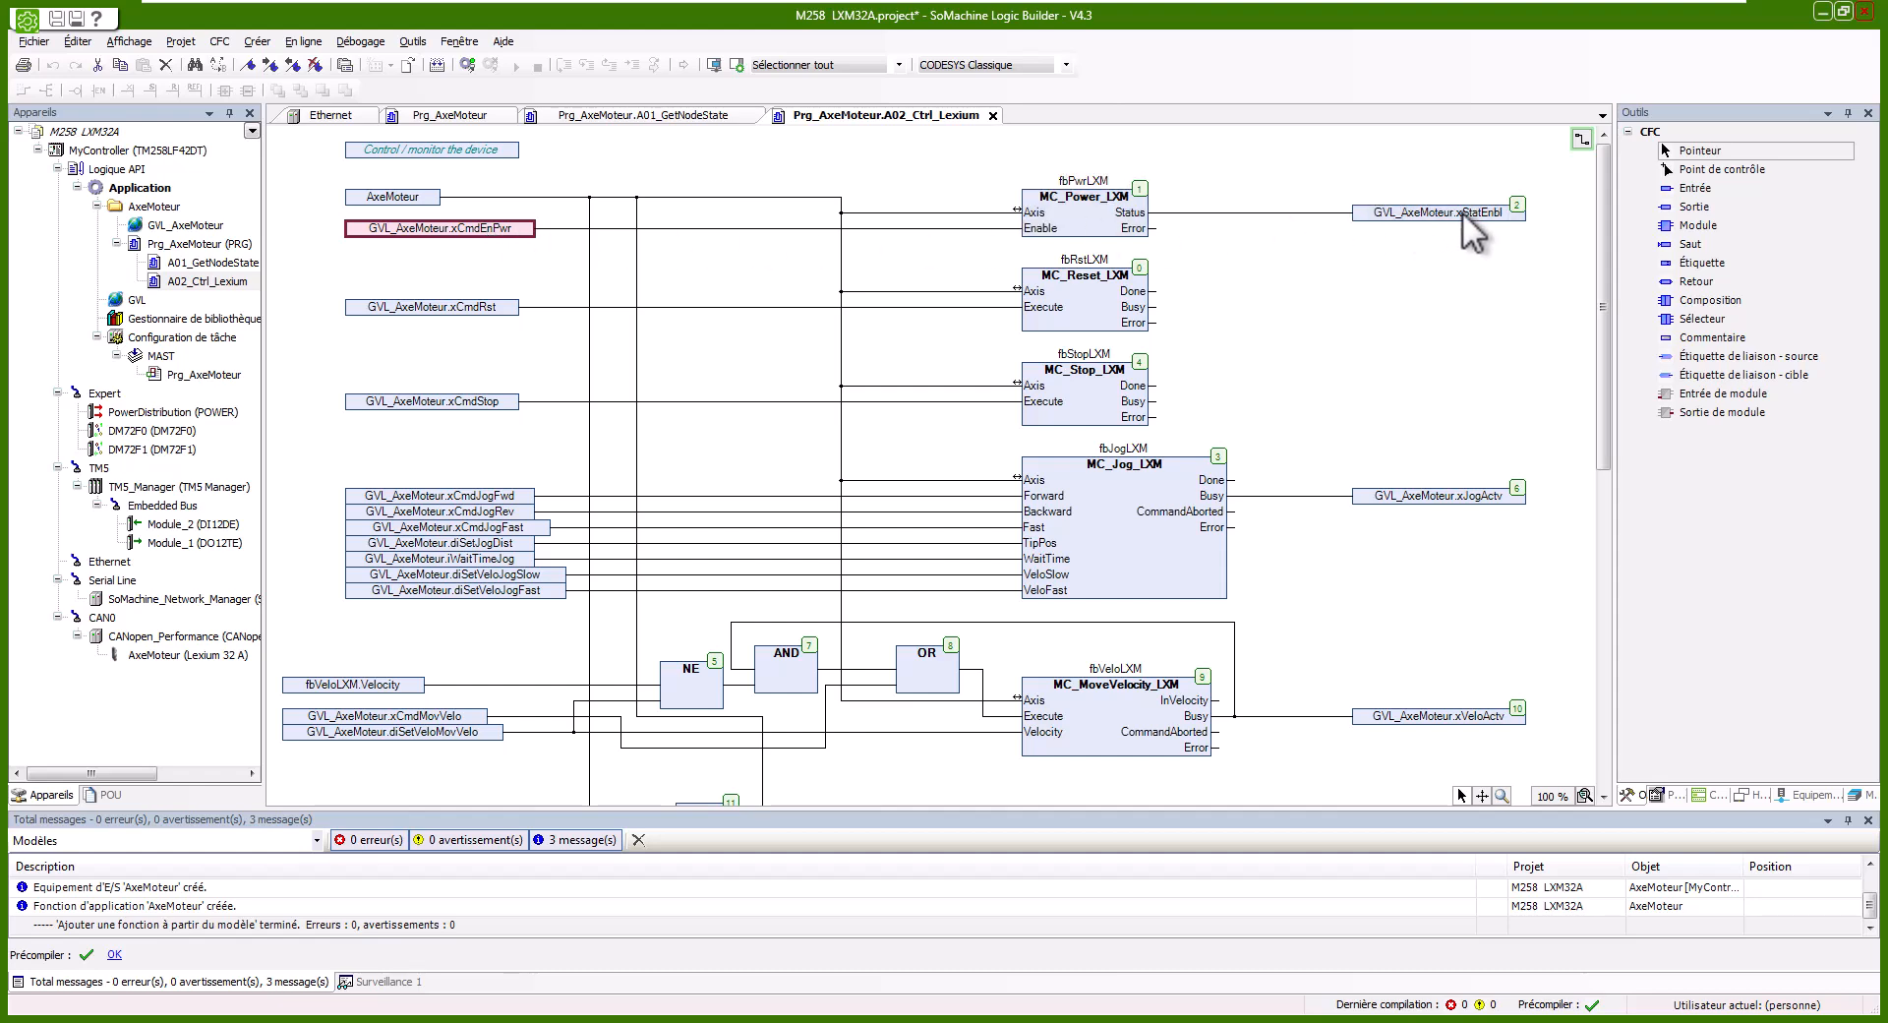
mouse_move(1461, 210)
scroll(514, 399, "down", 3)
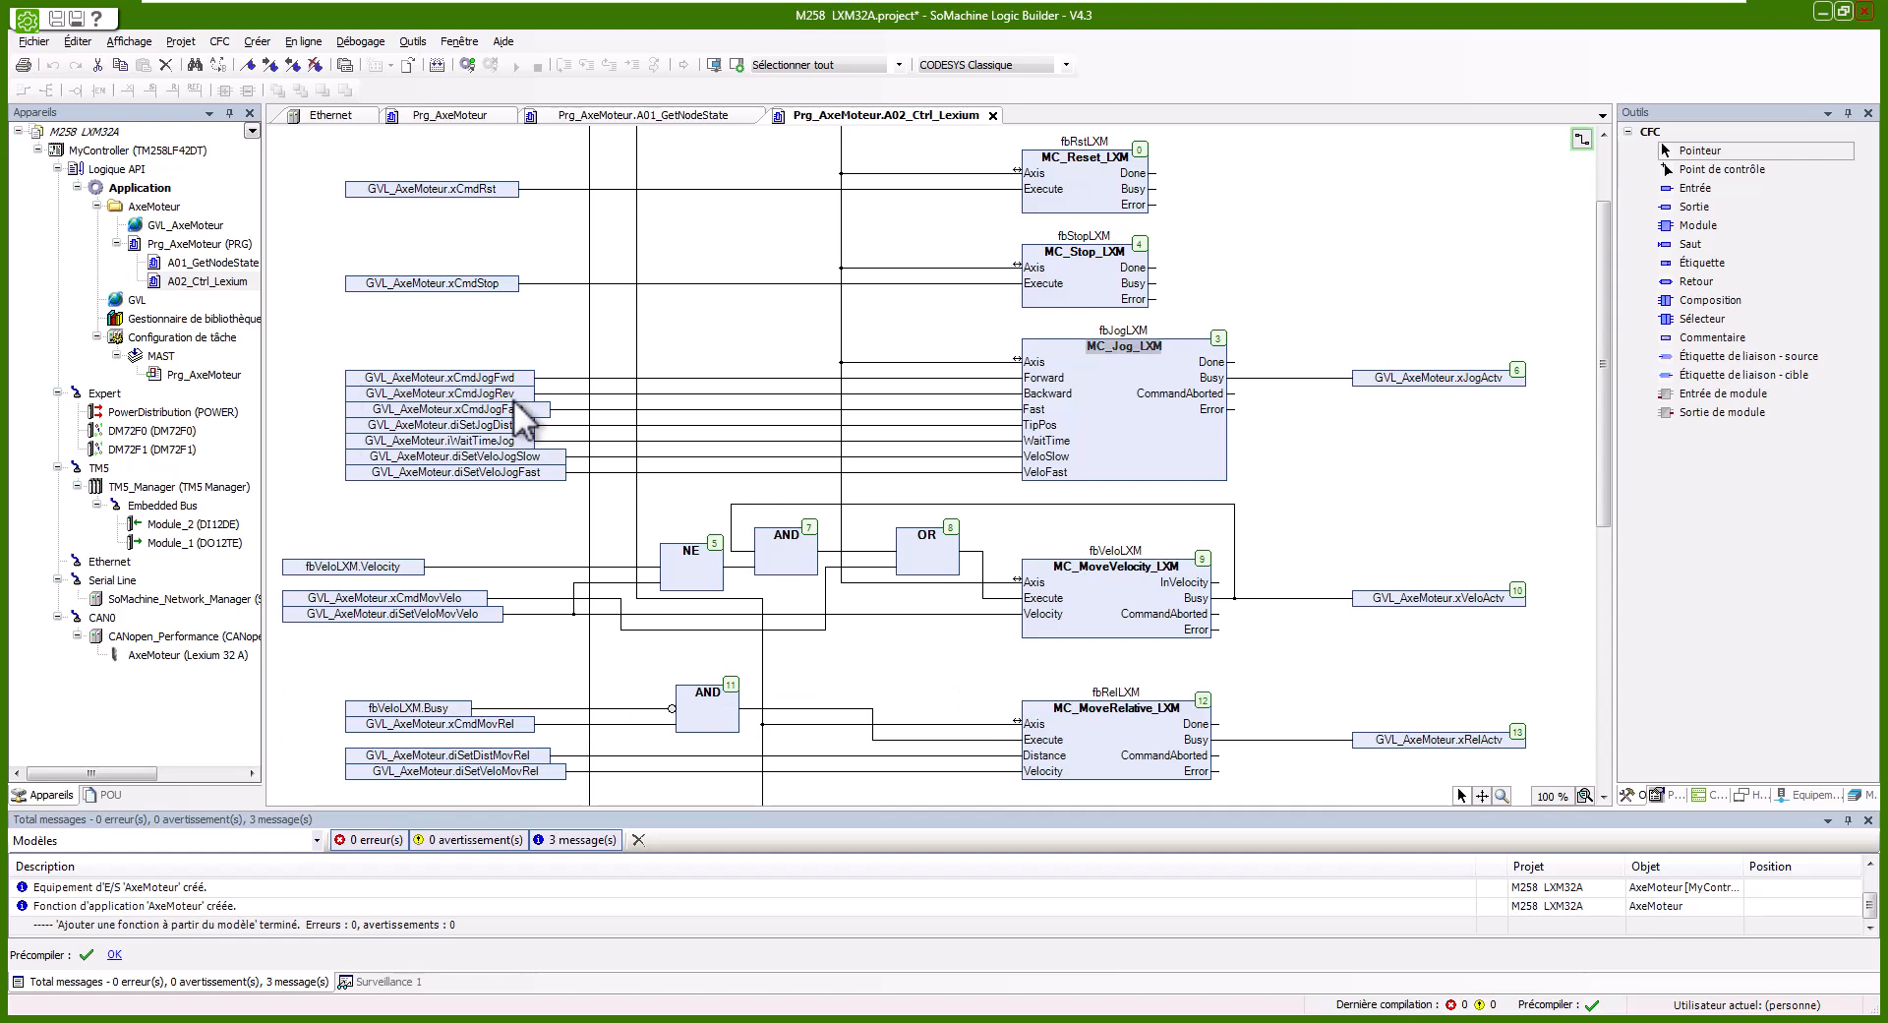
left_click(532, 376)
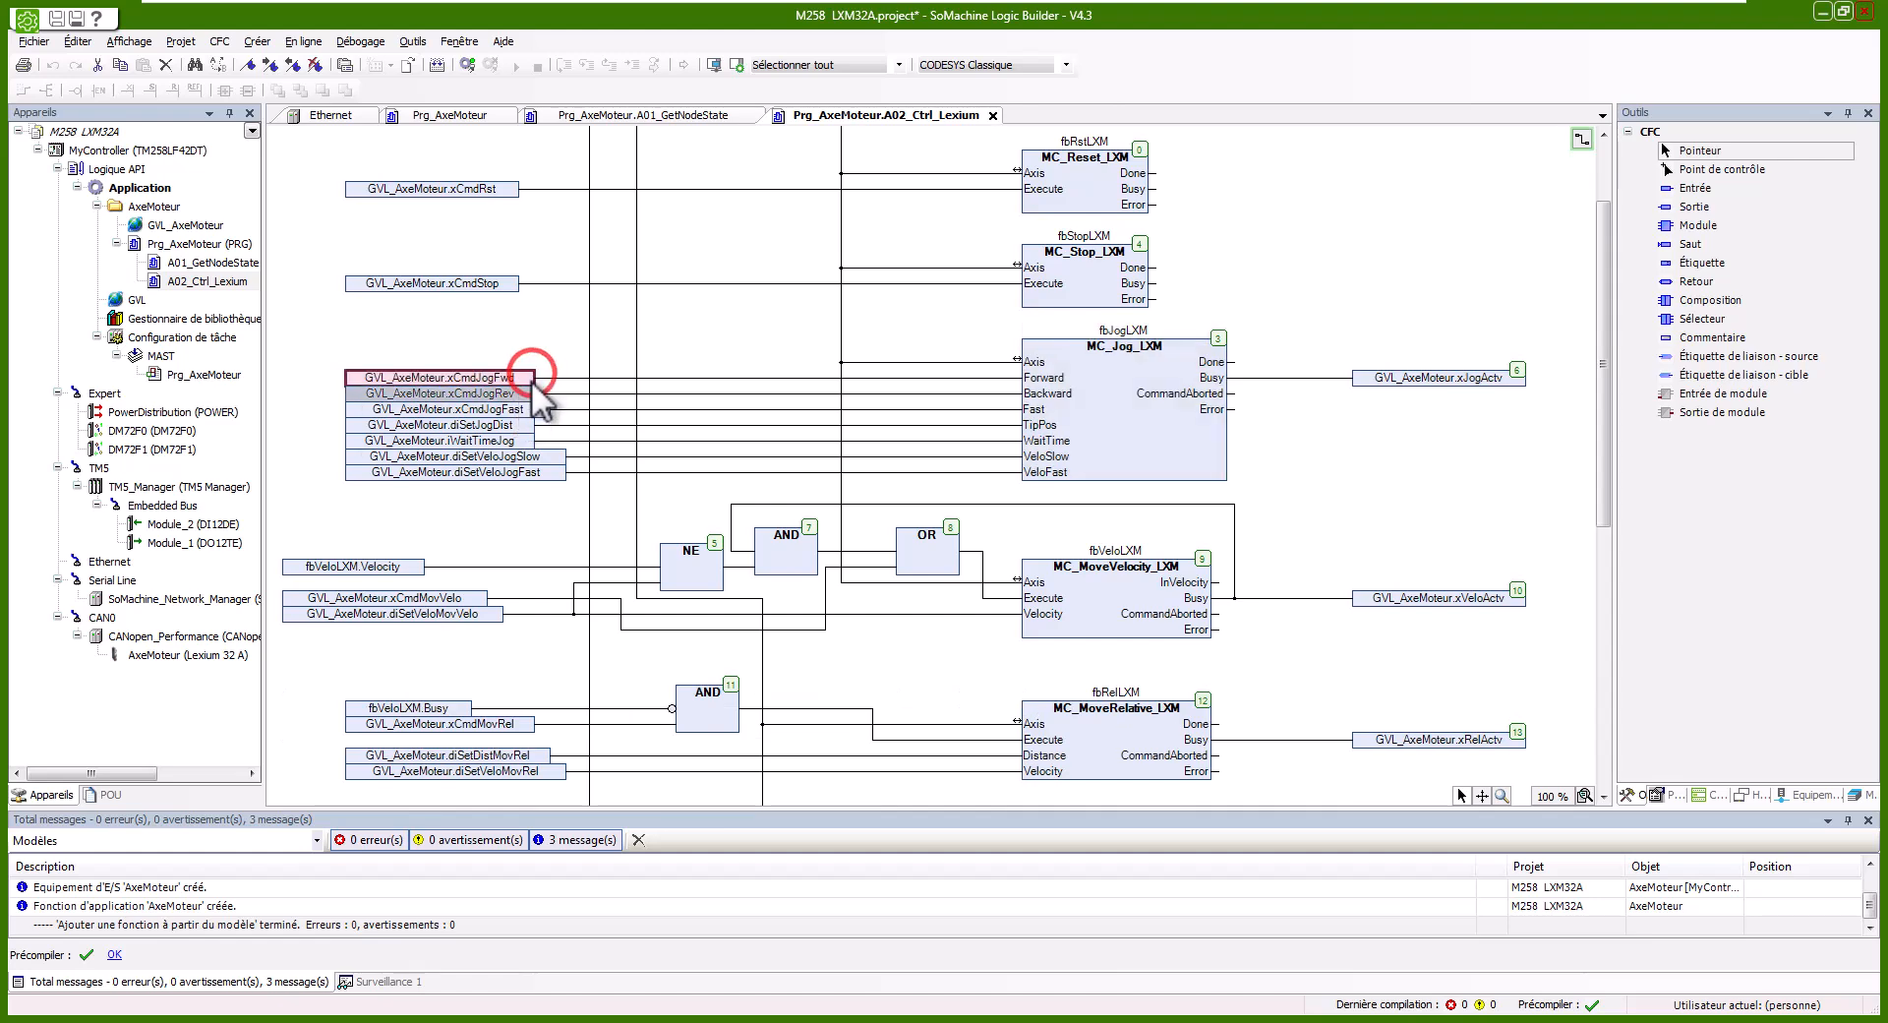
left_click(528, 393)
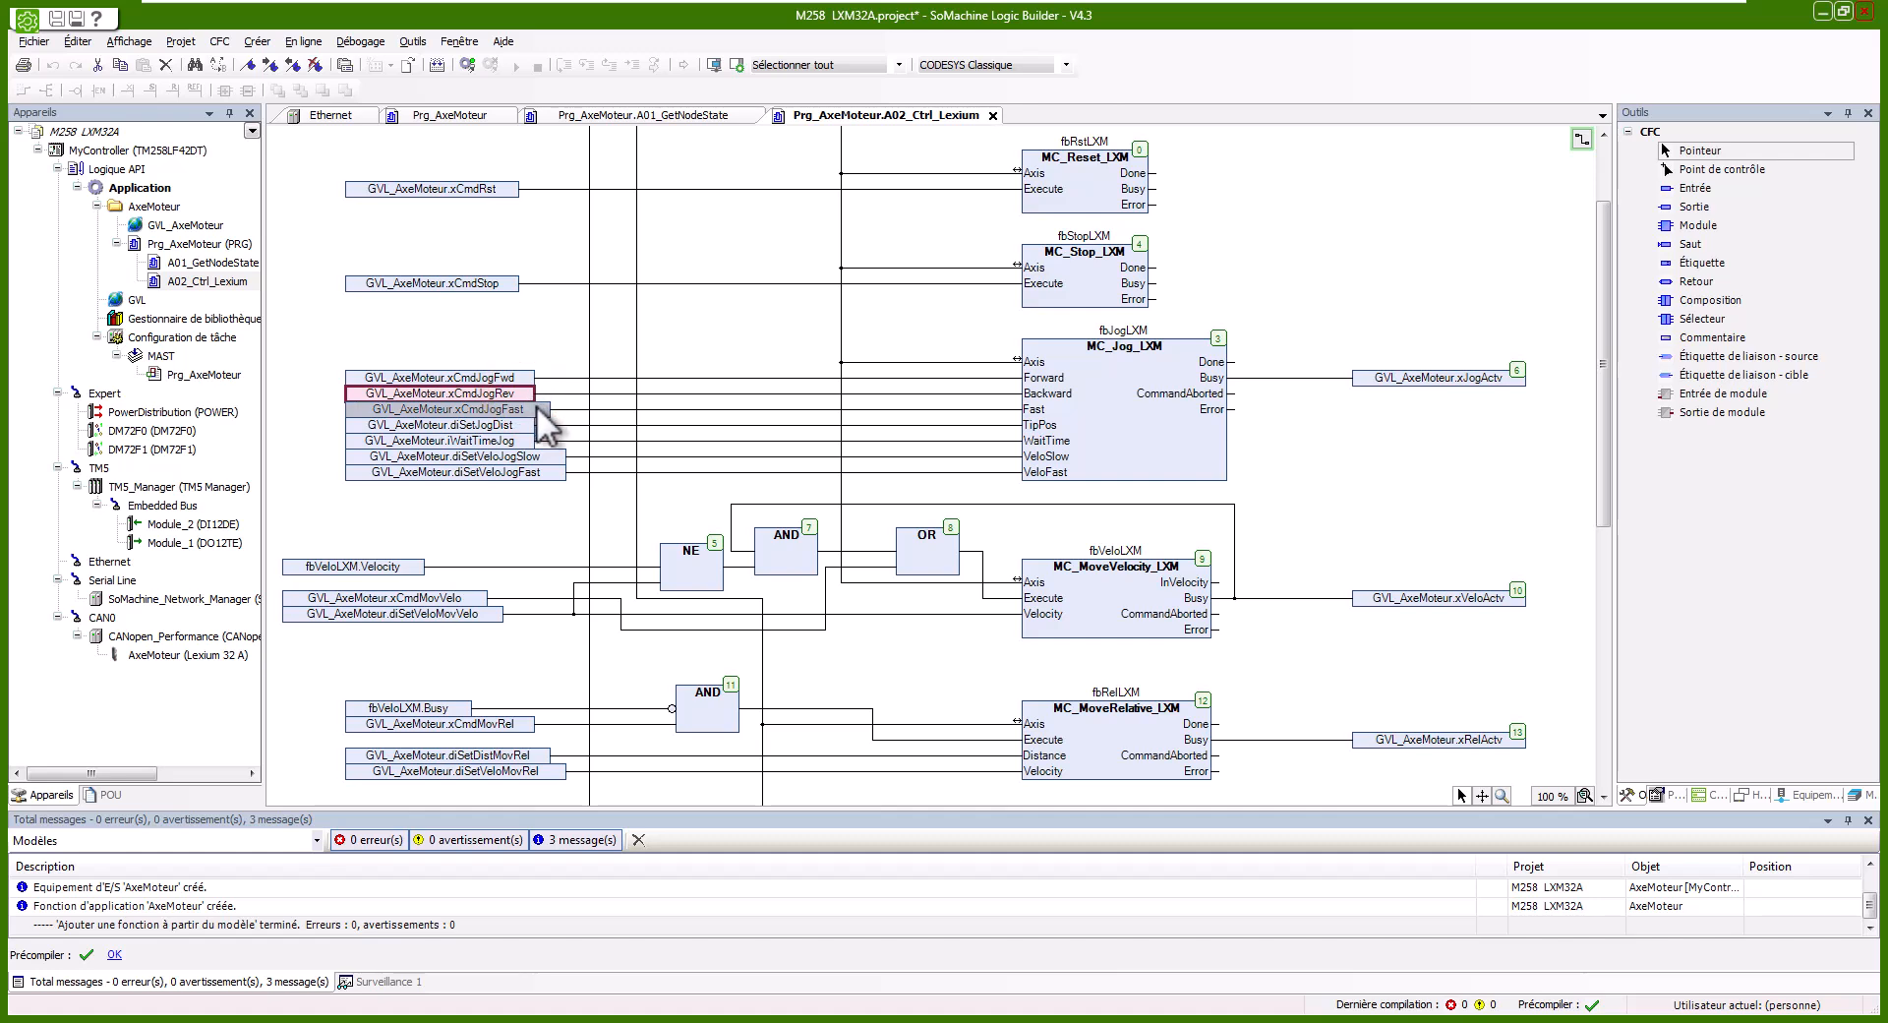
left_click(538, 410)
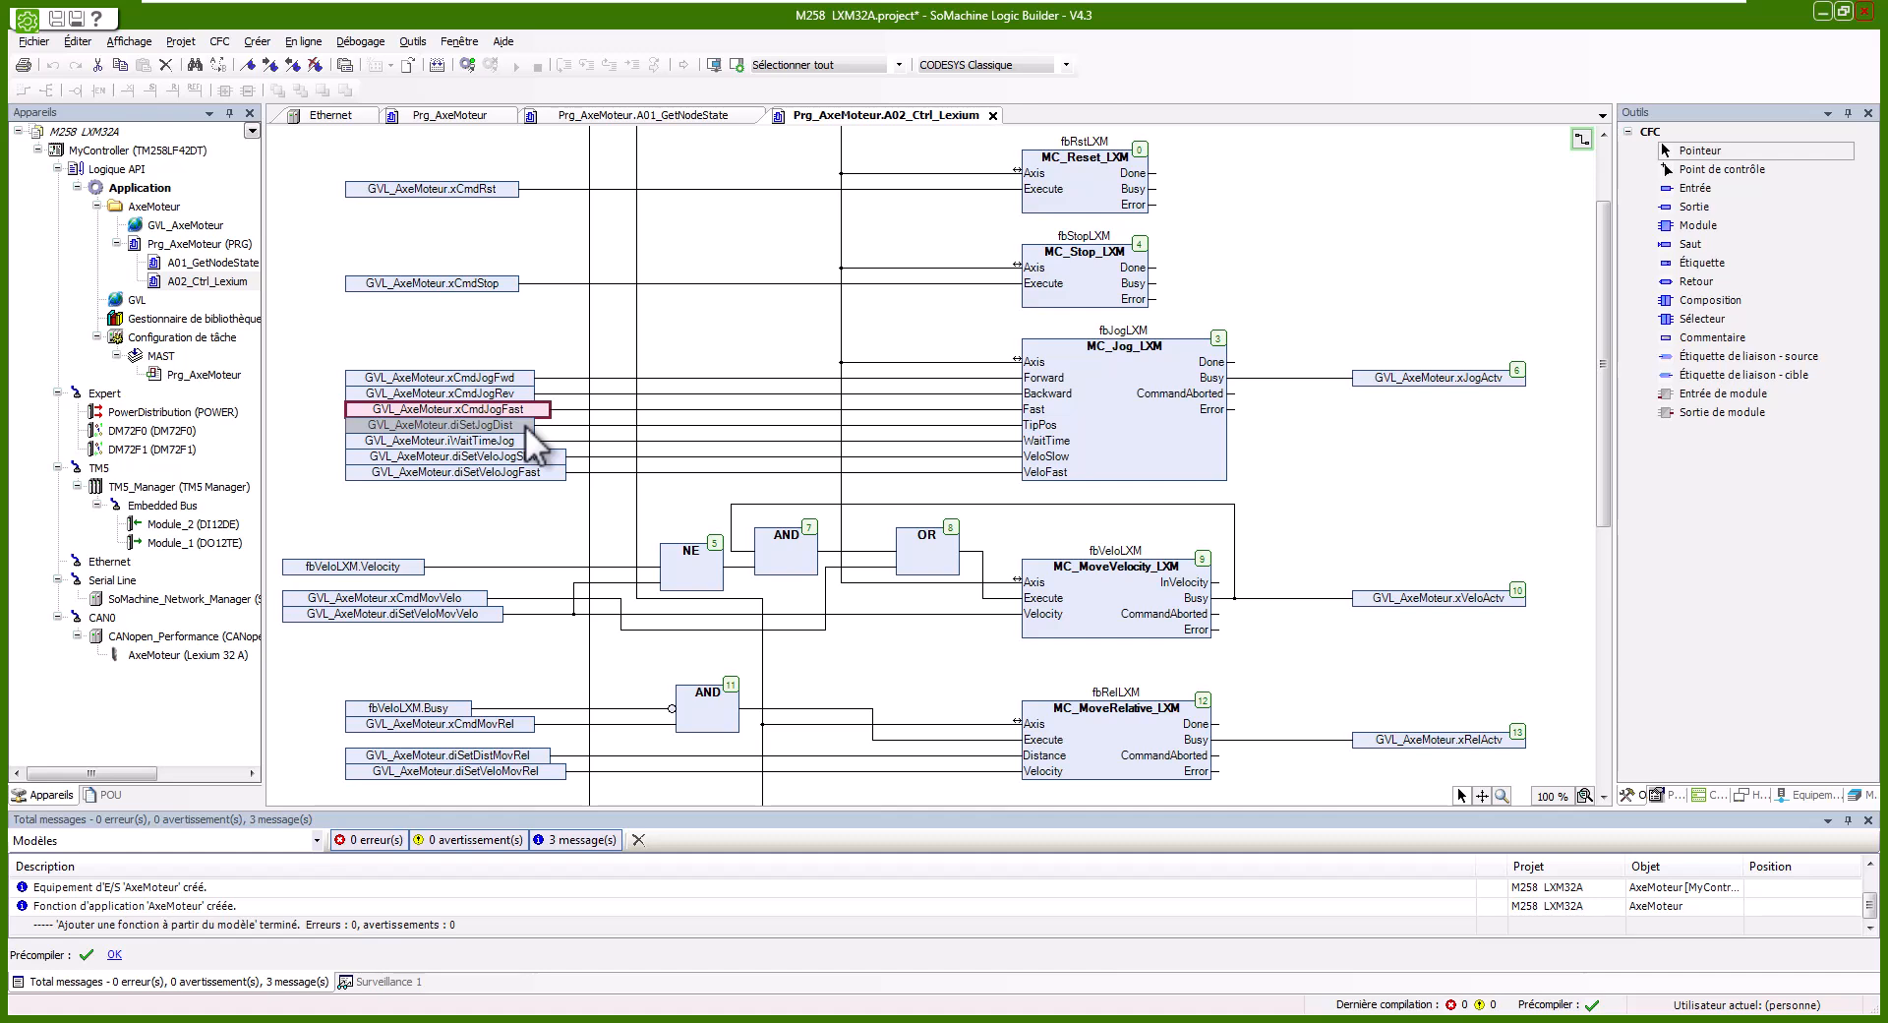
left_click(525, 426)
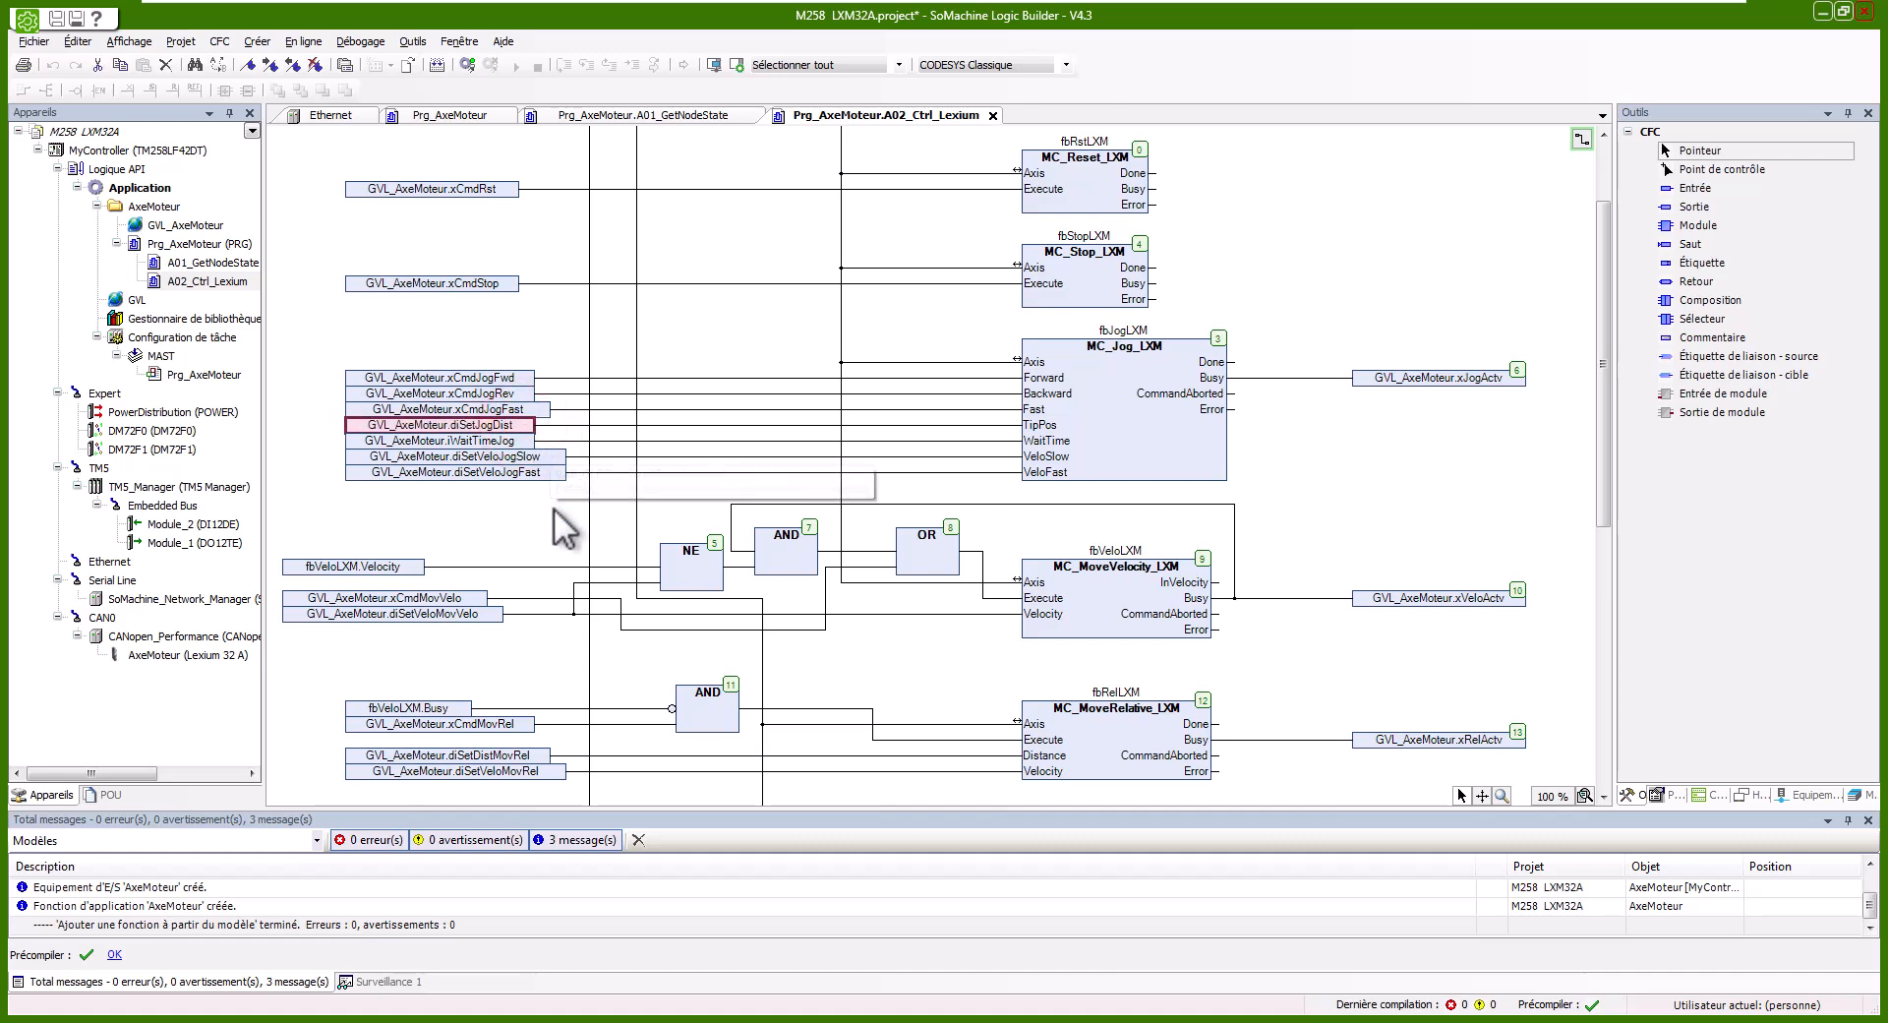
scroll(553, 509, "down", 3)
left_click(557, 340)
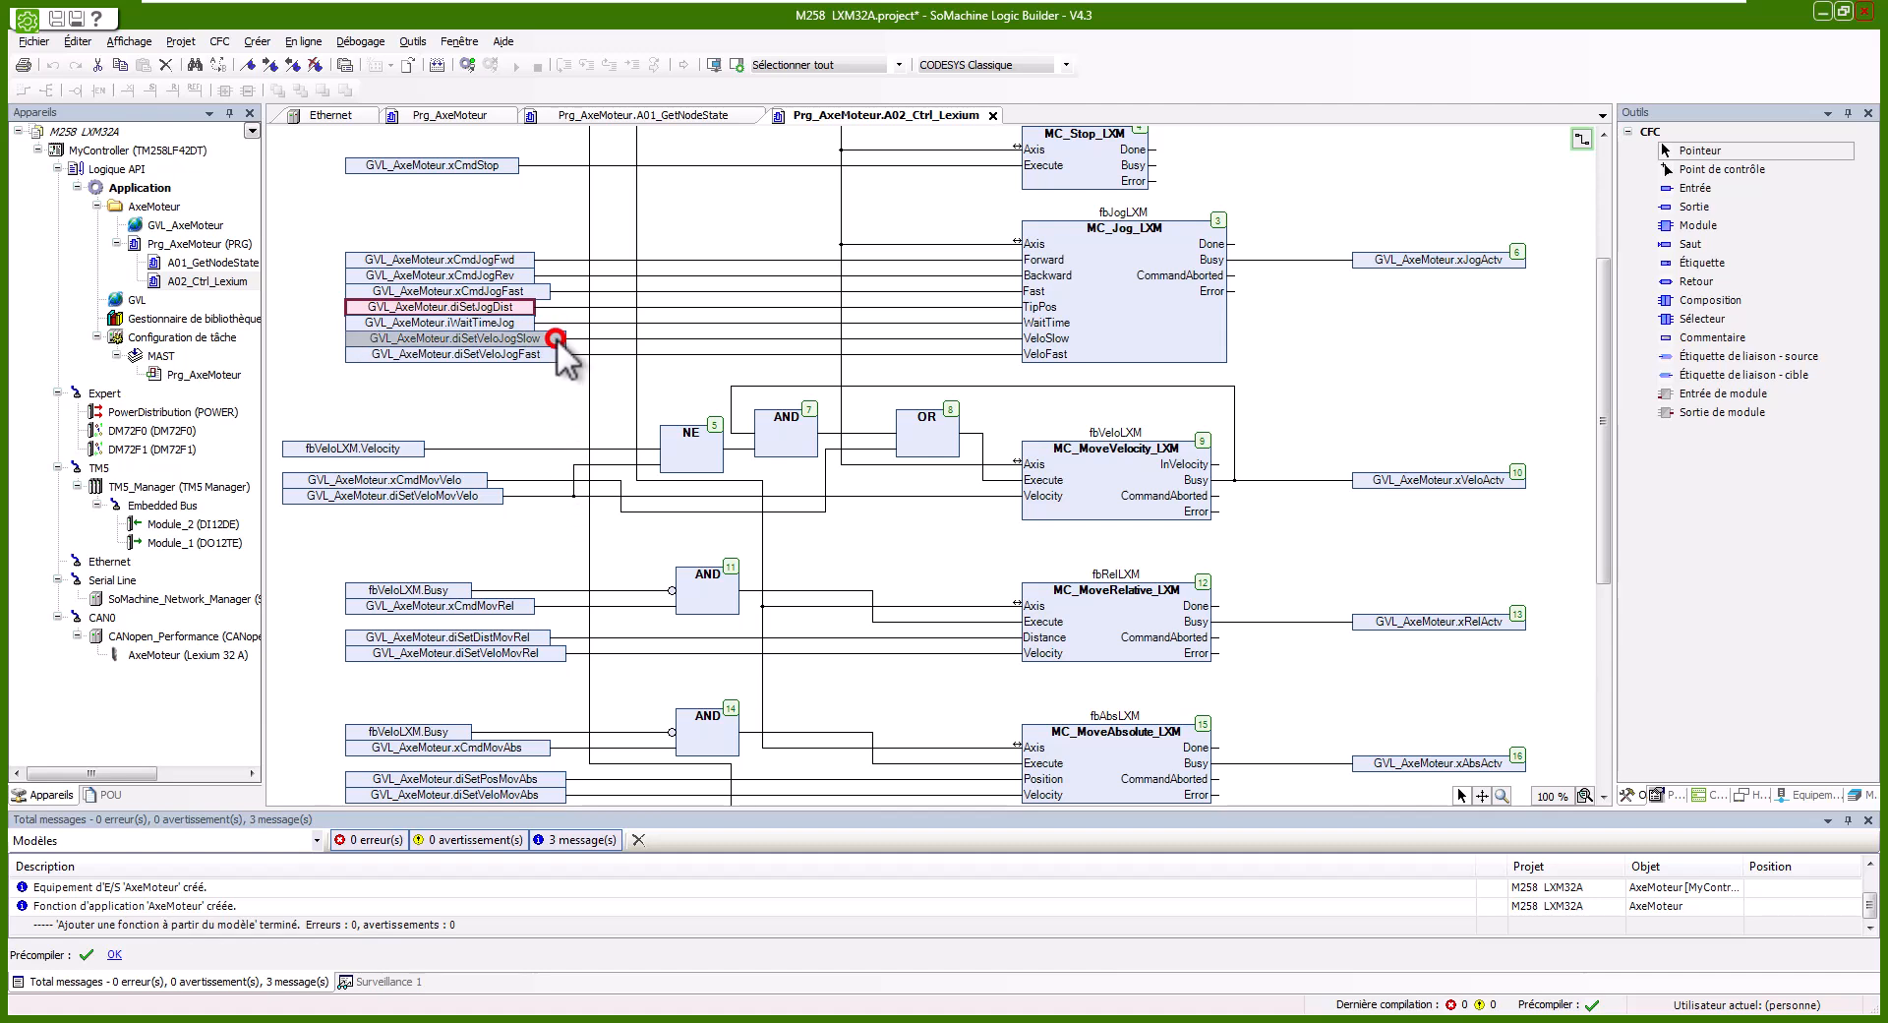
double_click(503, 352)
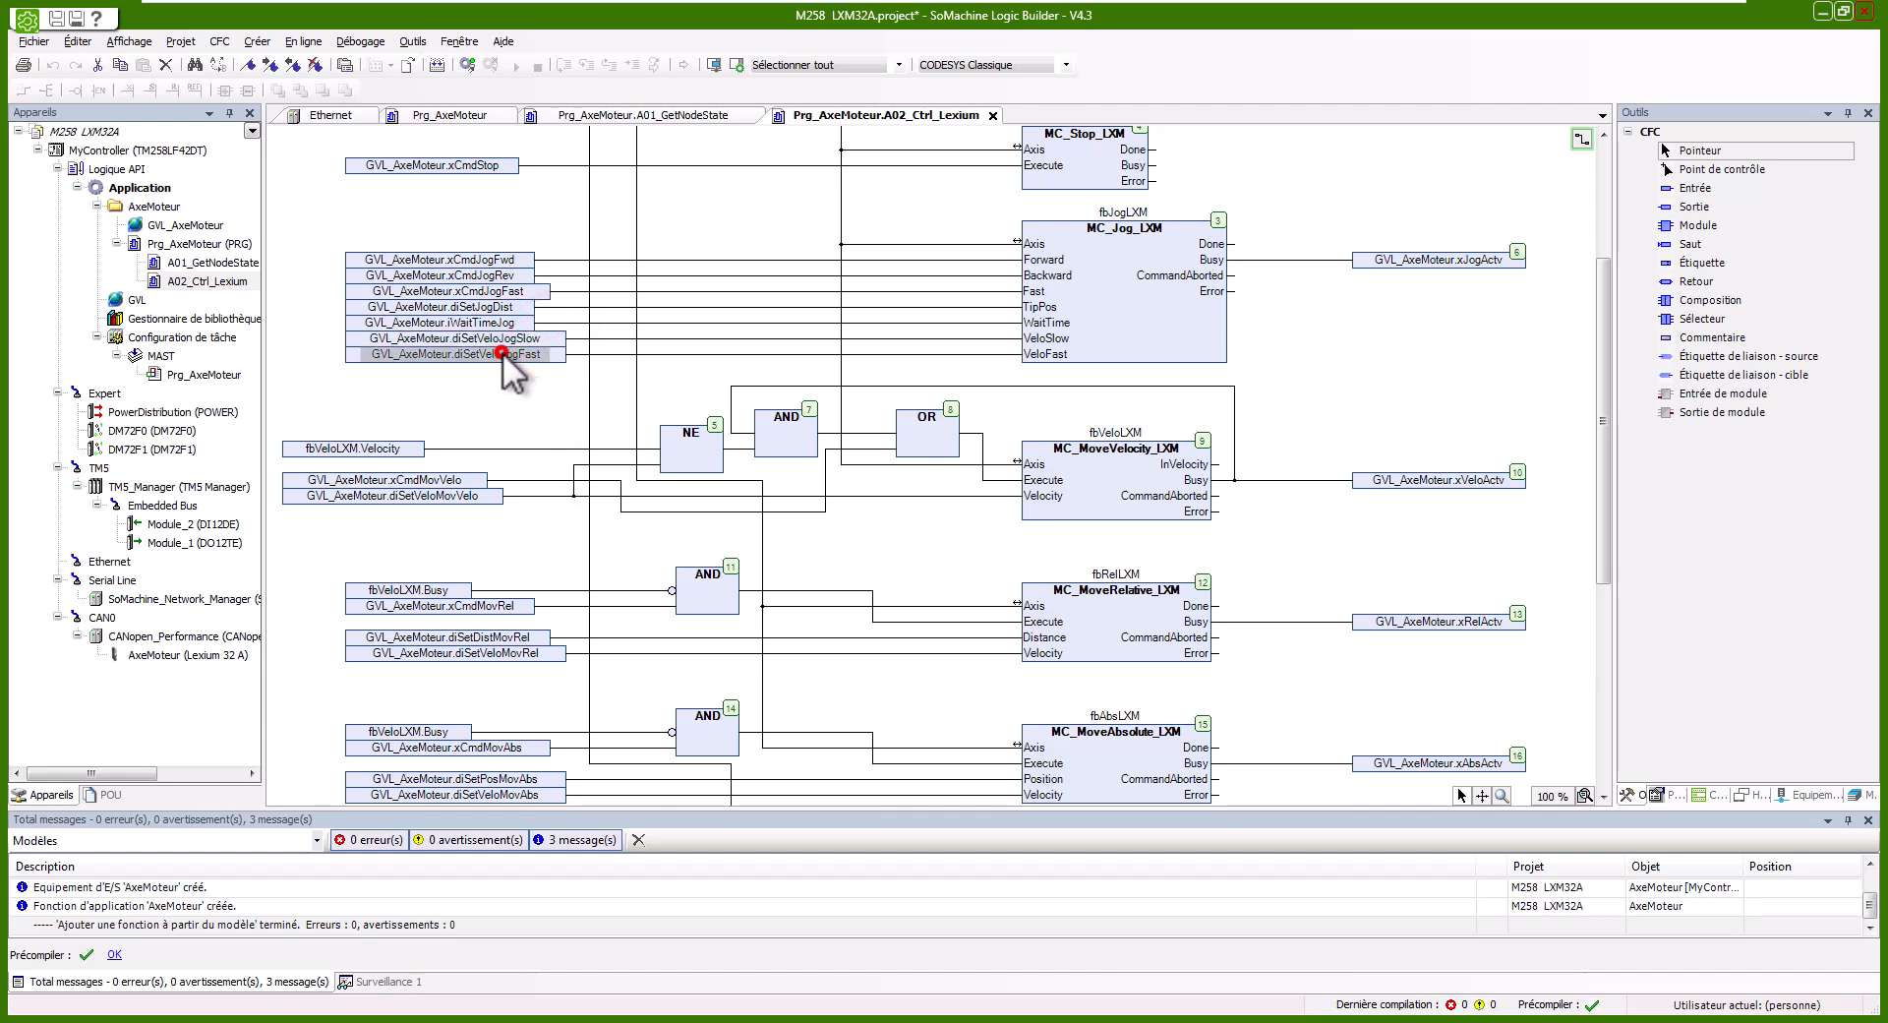
left_click(547, 407)
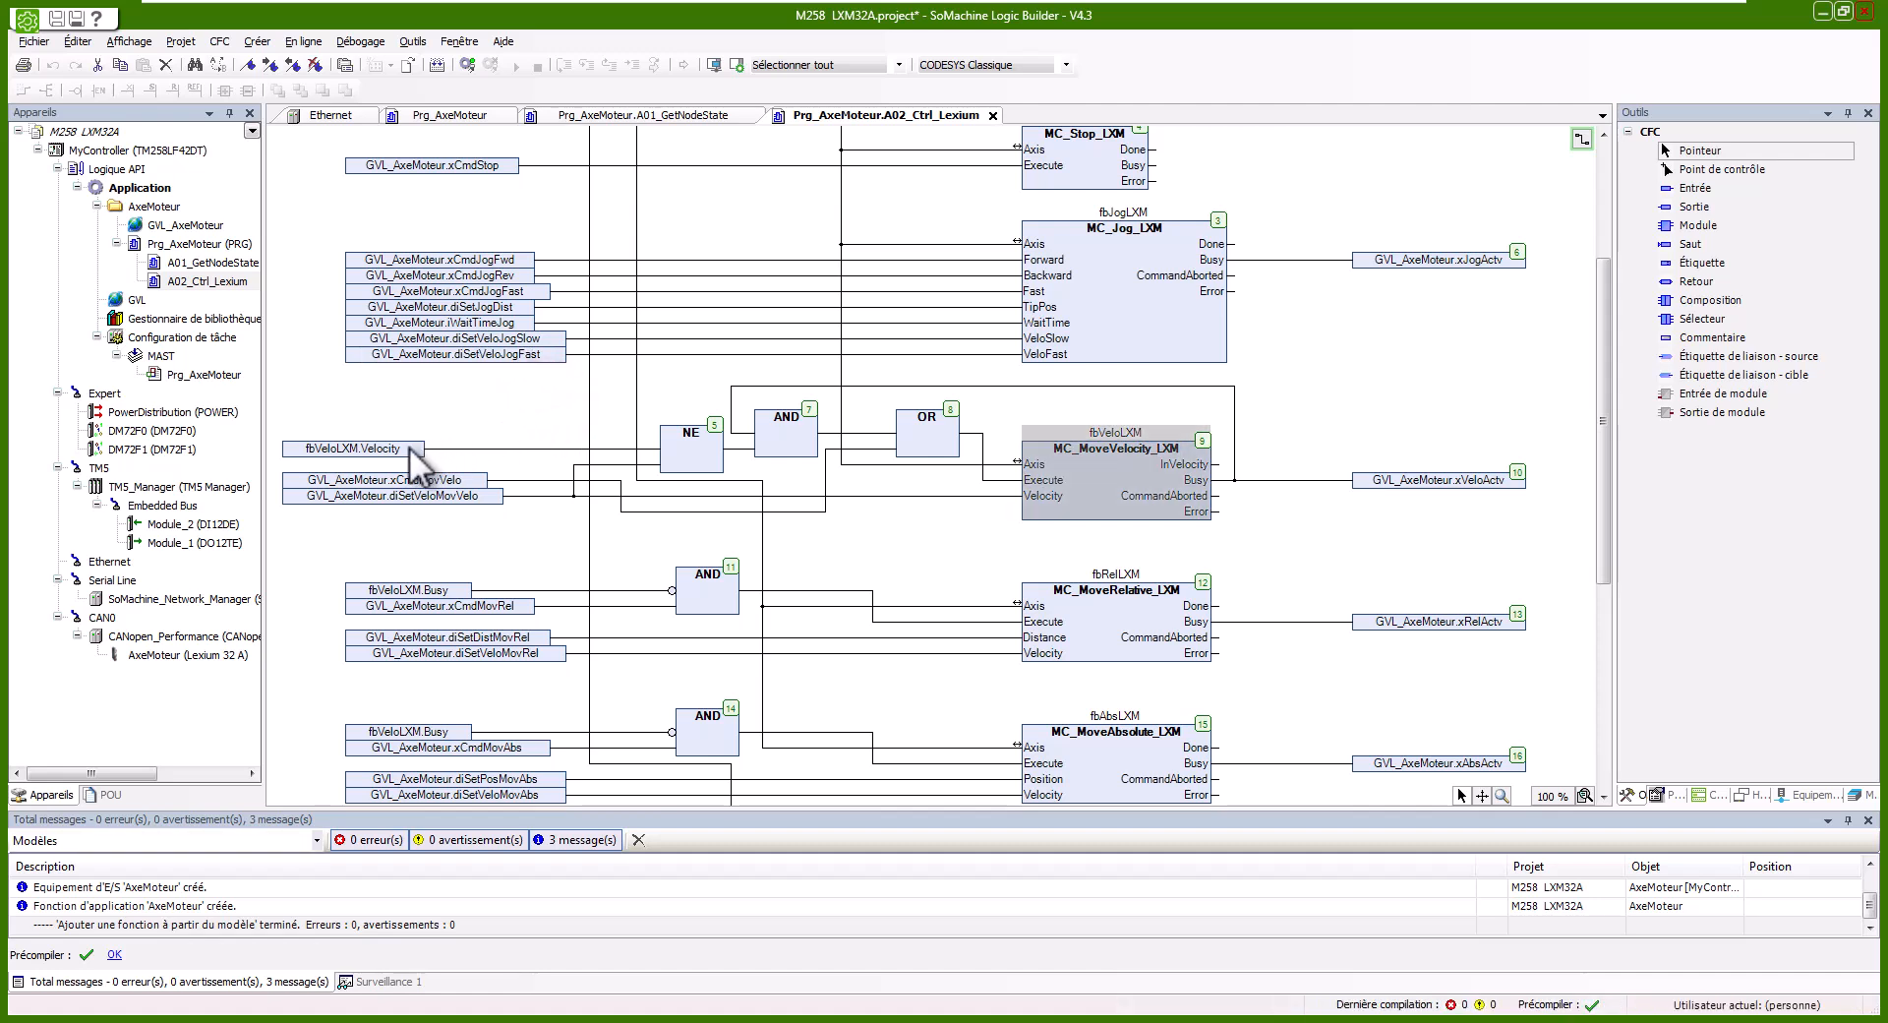
Examine the command and setpoint inputs of the MC_MoveVelocity_LXM, MC_MoveRelative_LXM and MC_MoveAbsolute_LXM blocks.
left_click(480, 479)
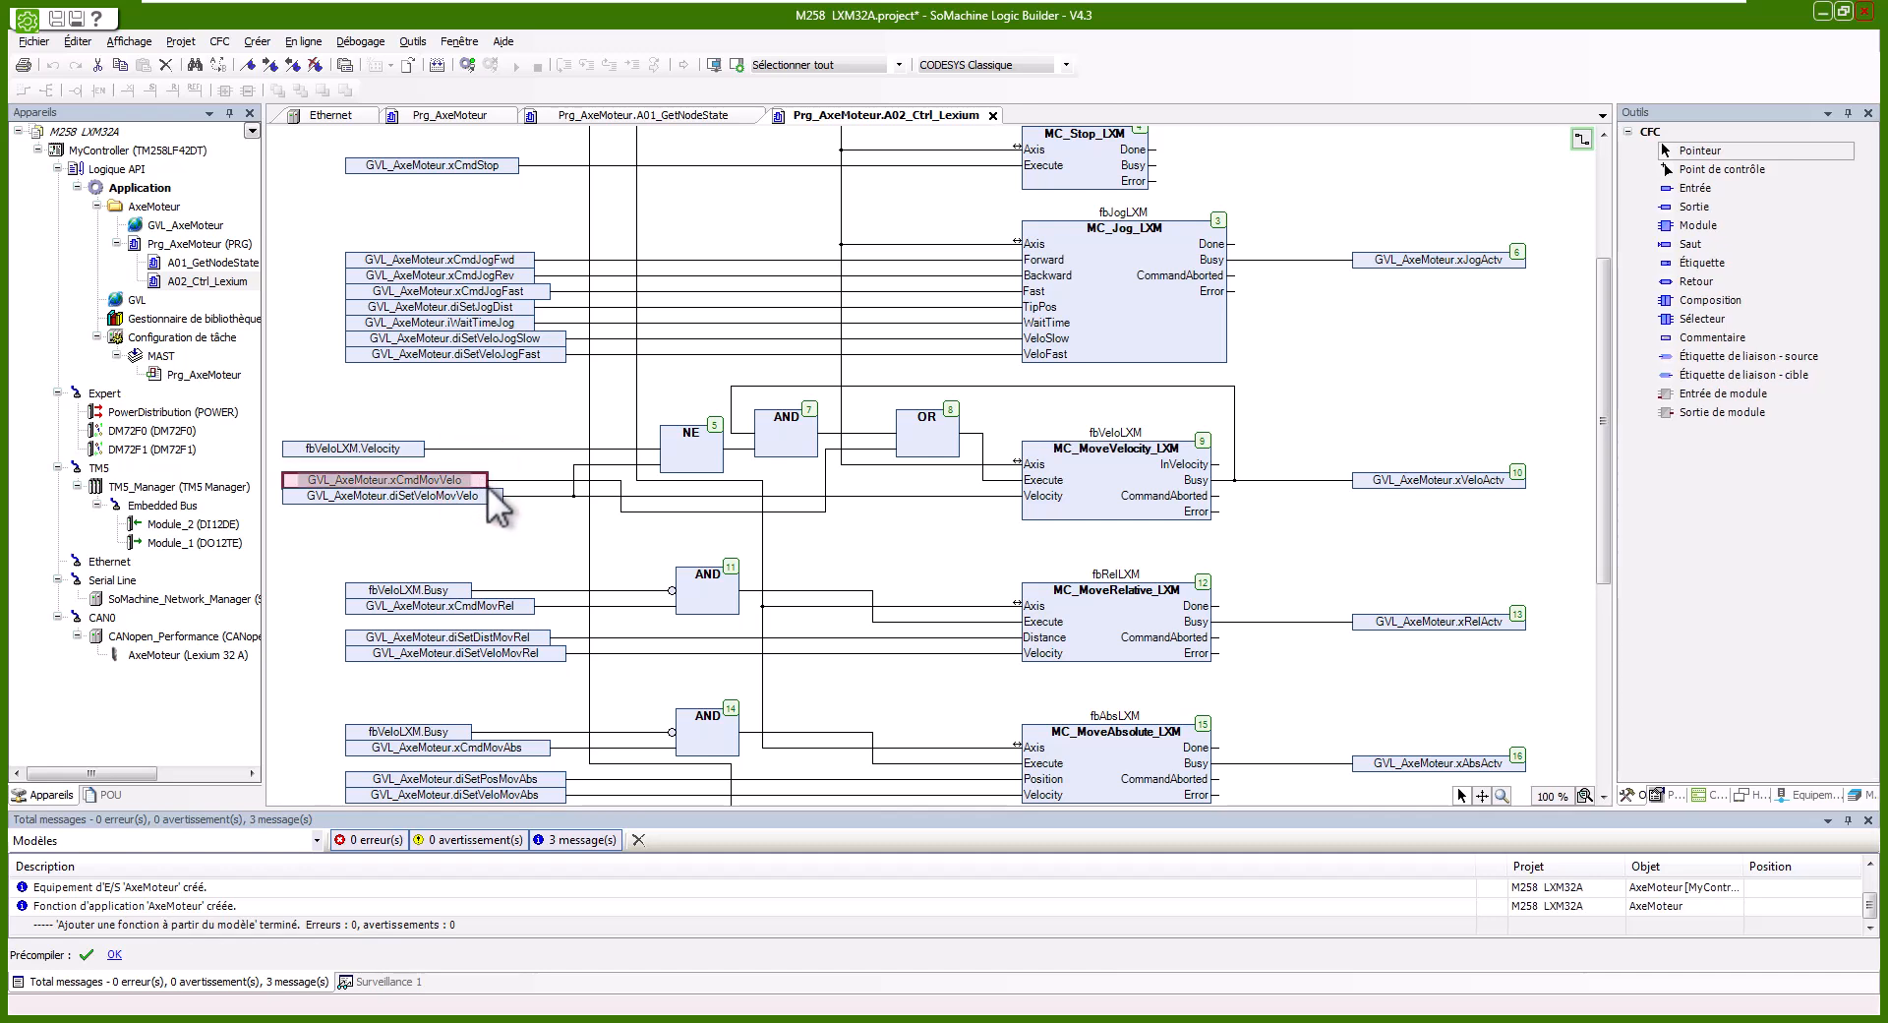
left_click(496, 494)
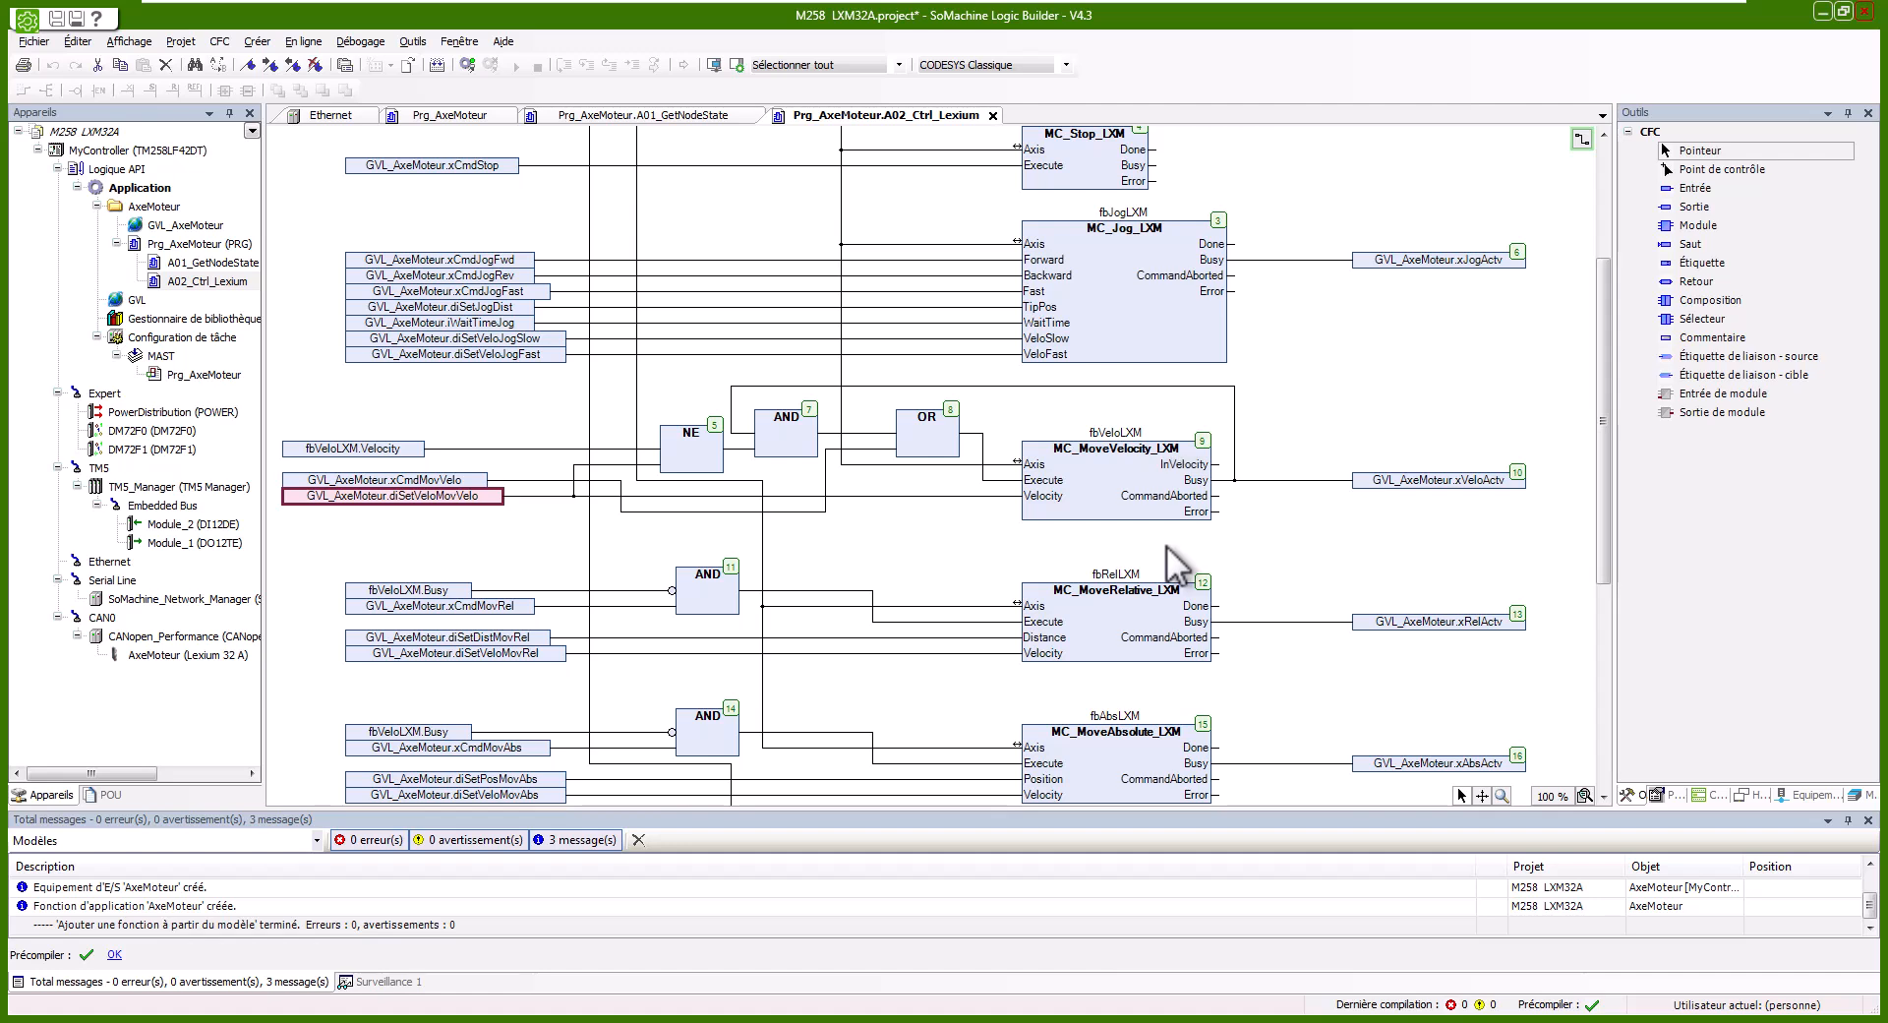
scroll(1170, 550, "down", 3)
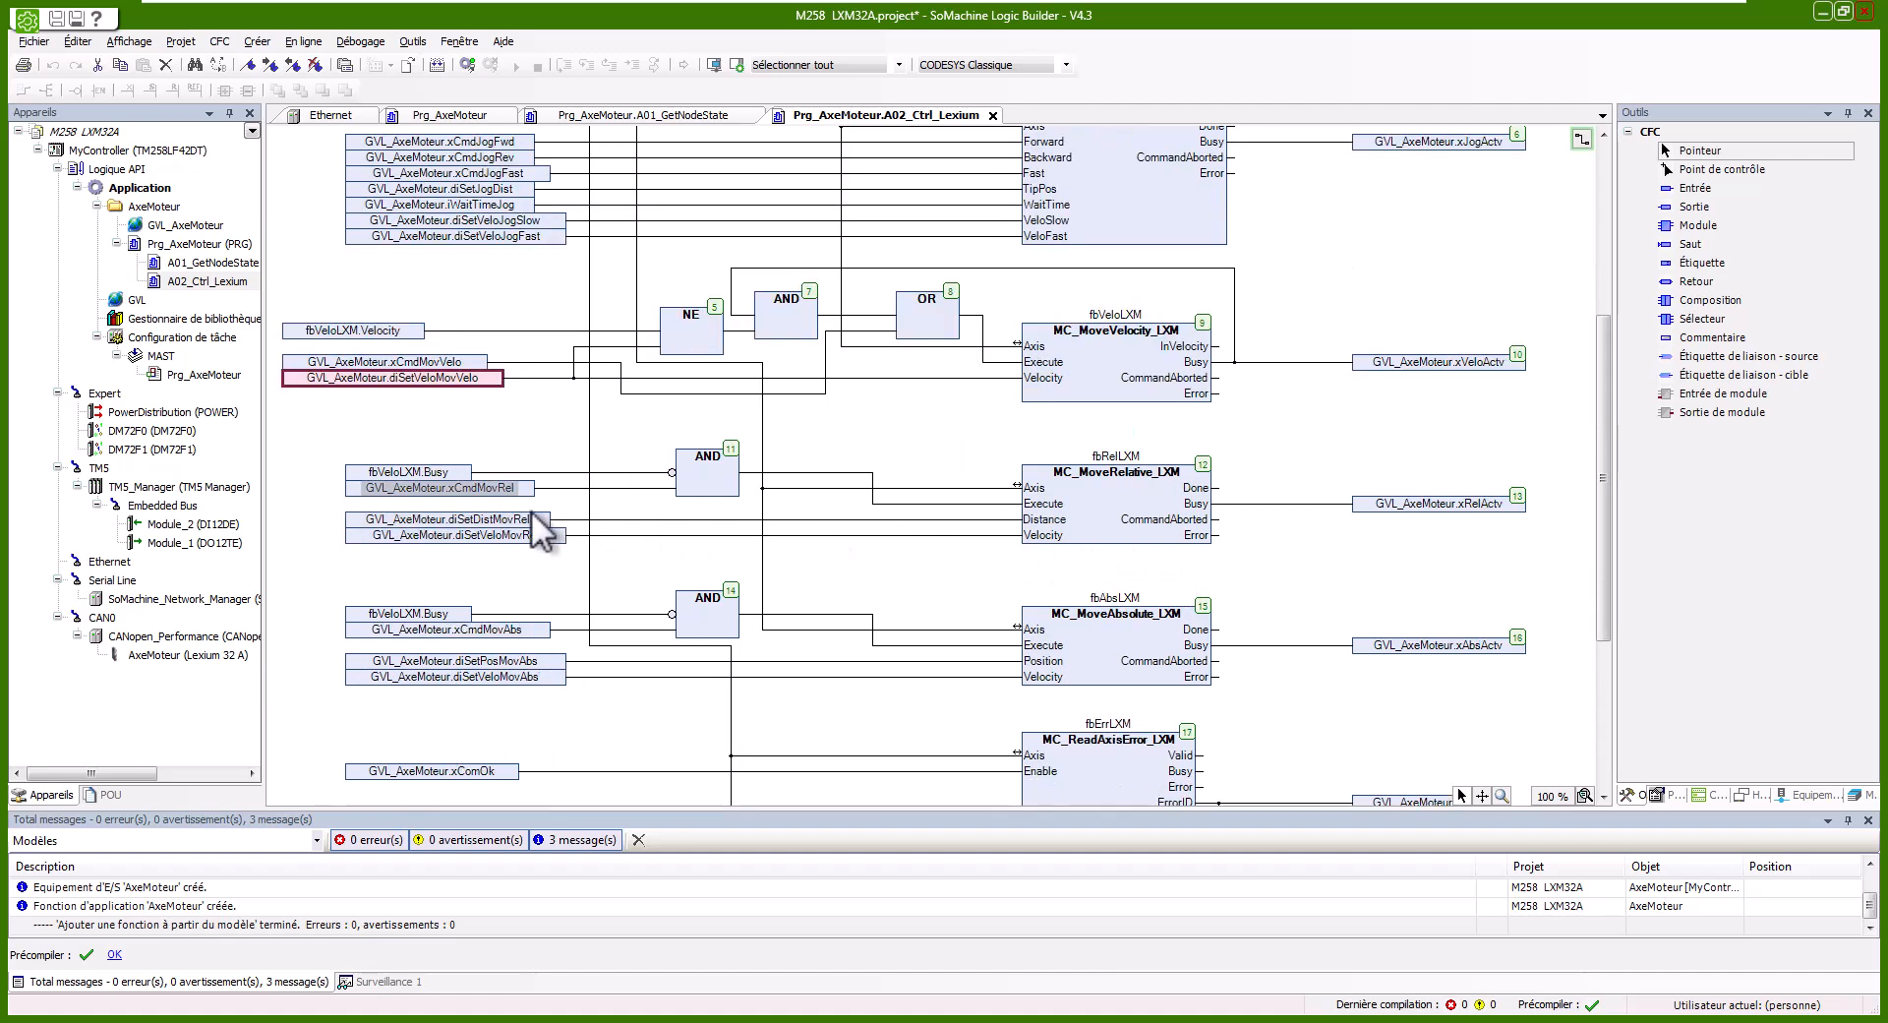
scroll(531, 511, "down", 3)
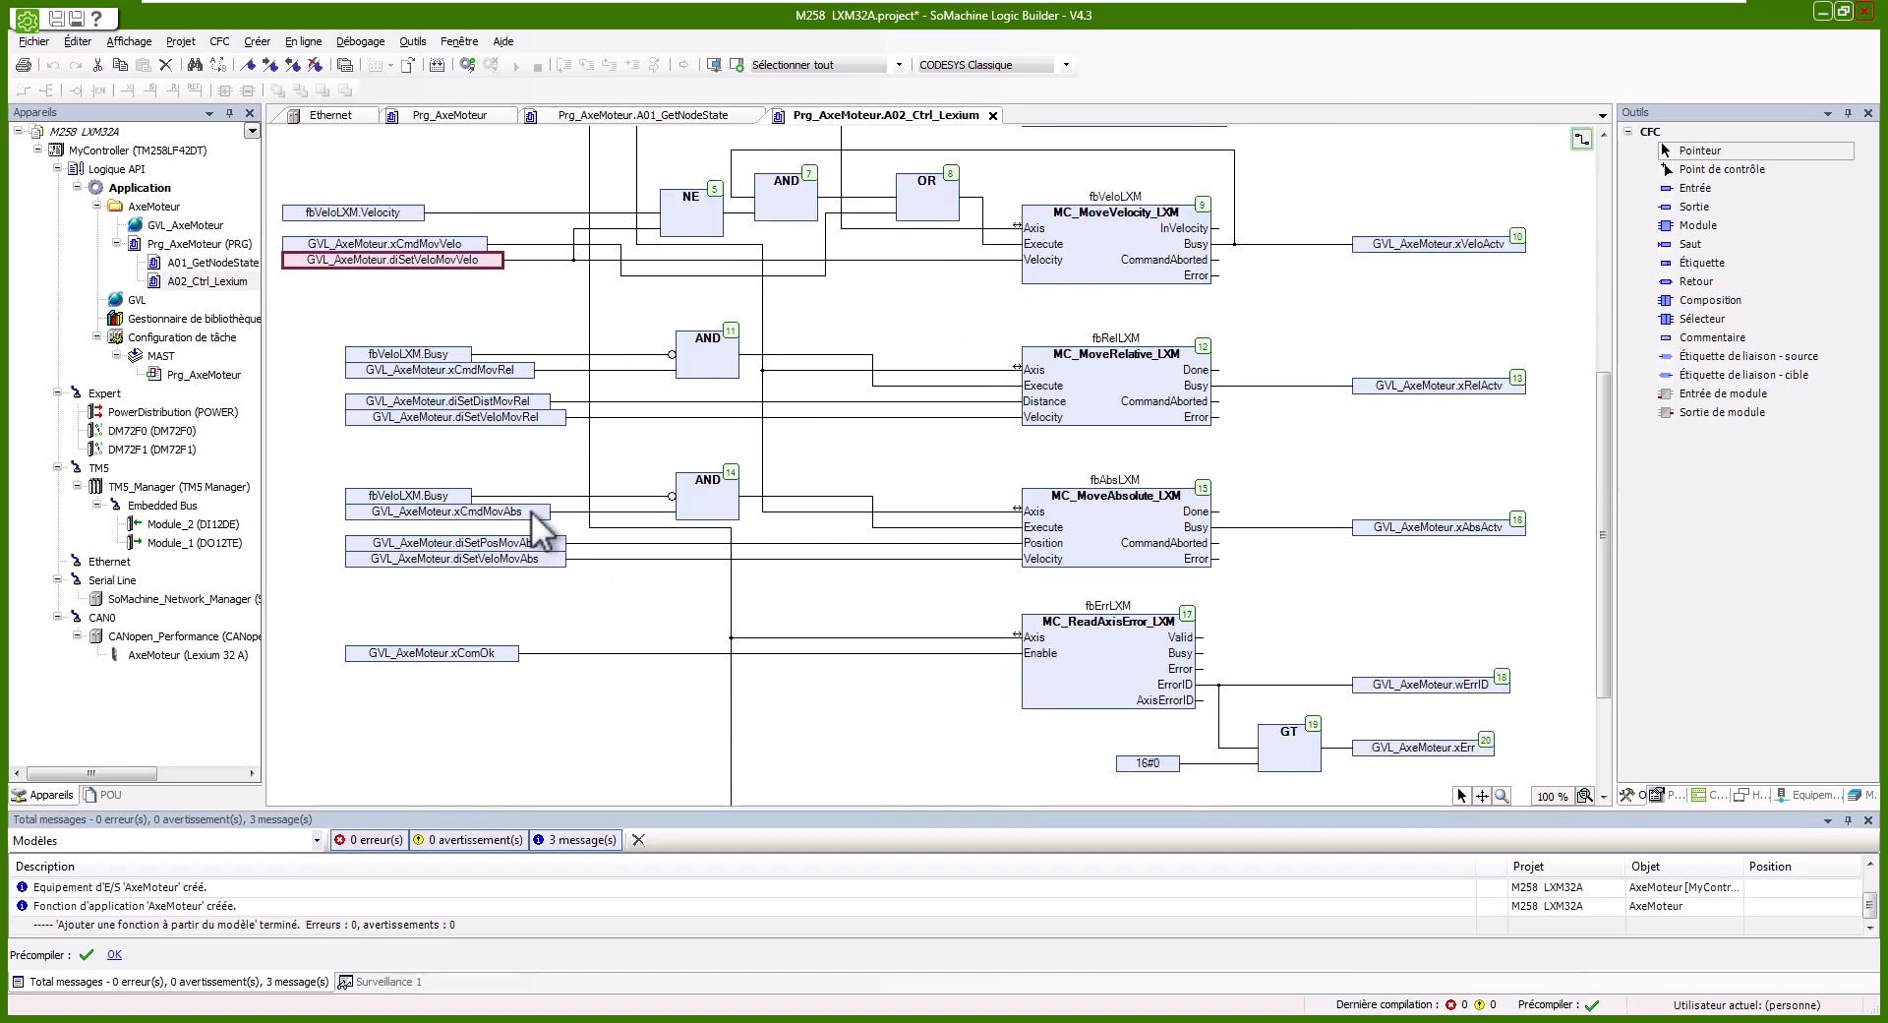
scroll(489, 555, "down", 3)
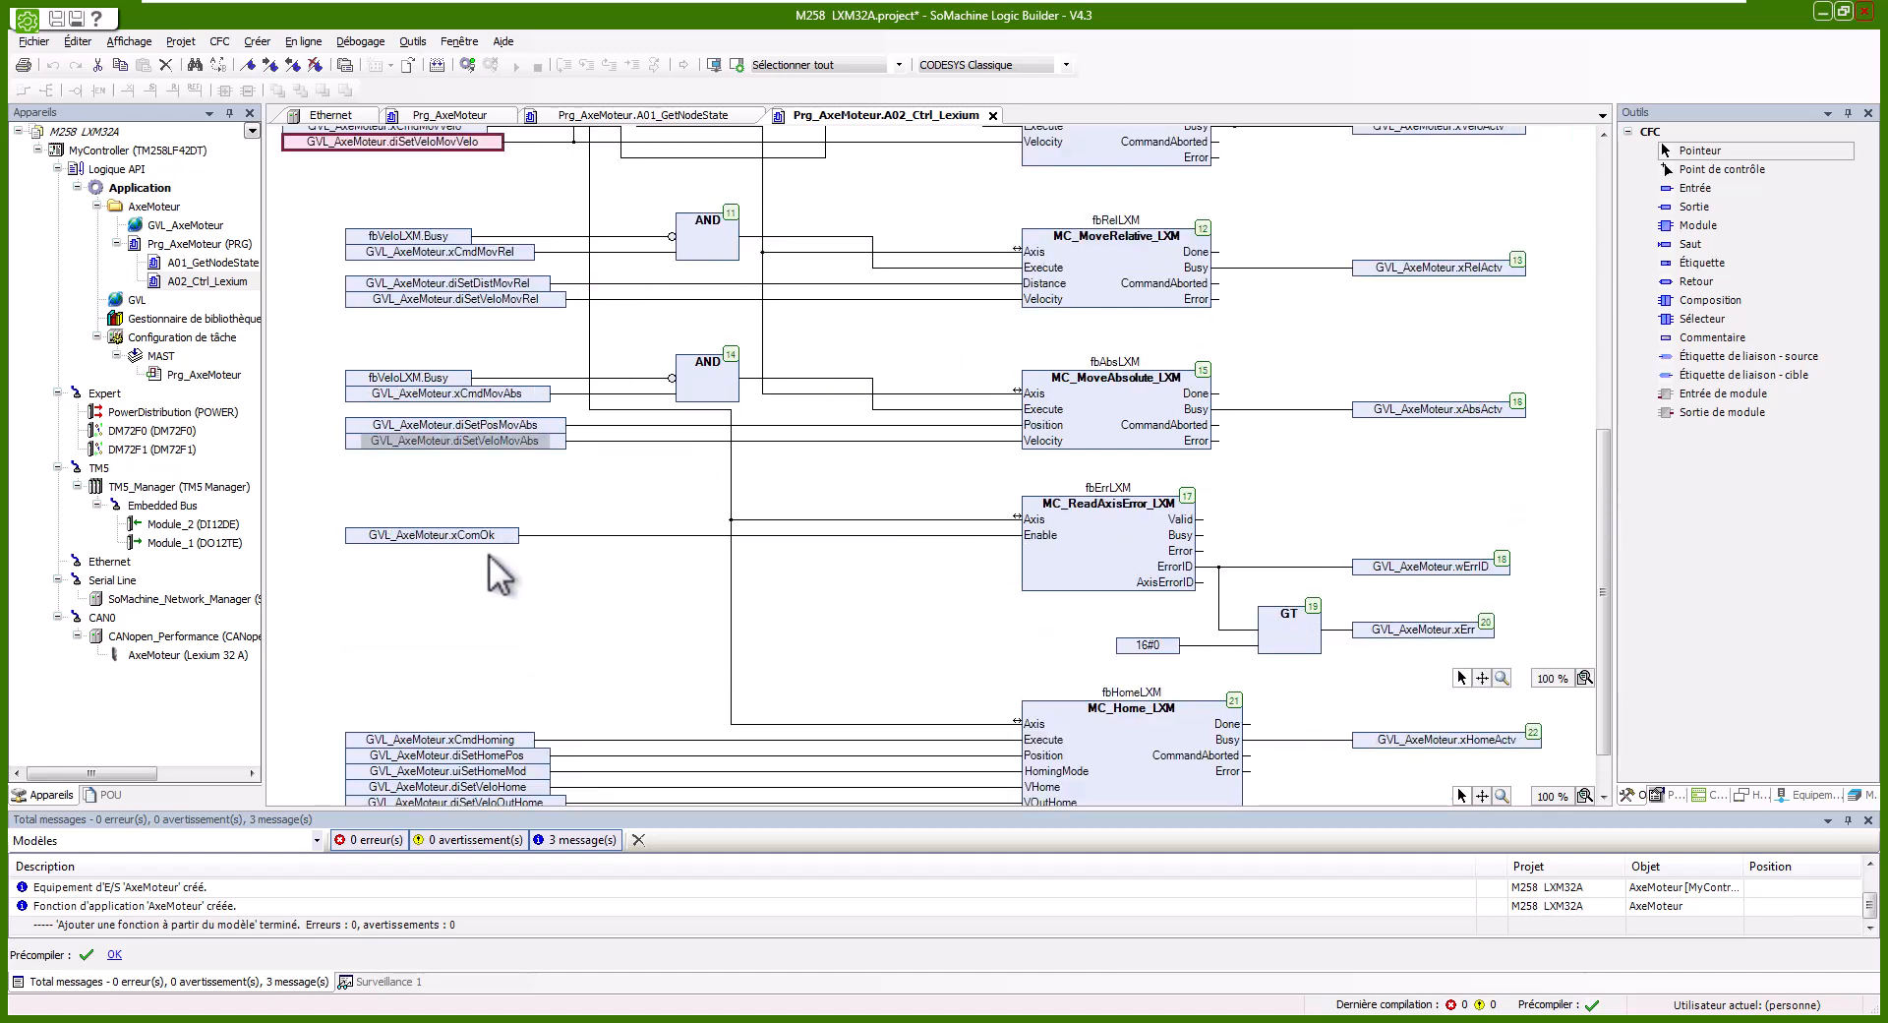
Check the MC_Home_LXM inputs, and examine the variables mapped to actual position and actual velocity in the AxeMoteur device's CANopen I/O mapping.
scroll(489, 573, "down", 2)
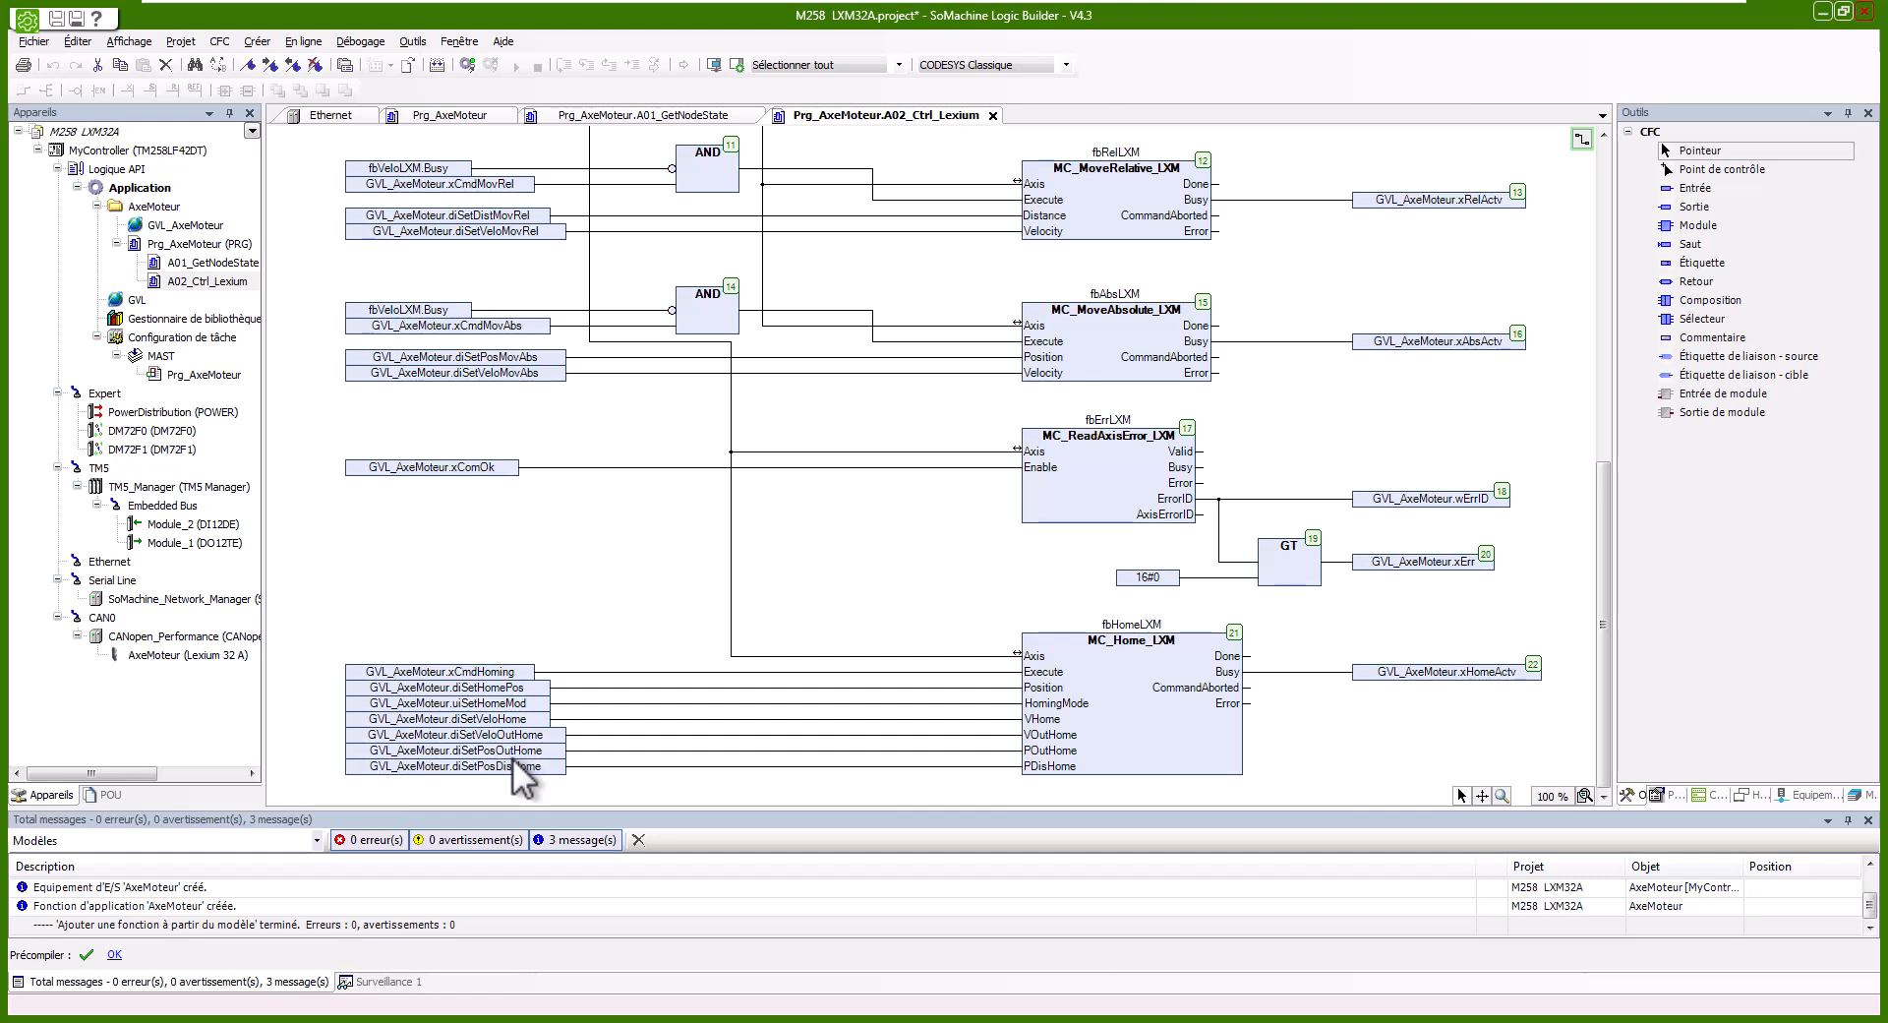
double_click(177, 651)
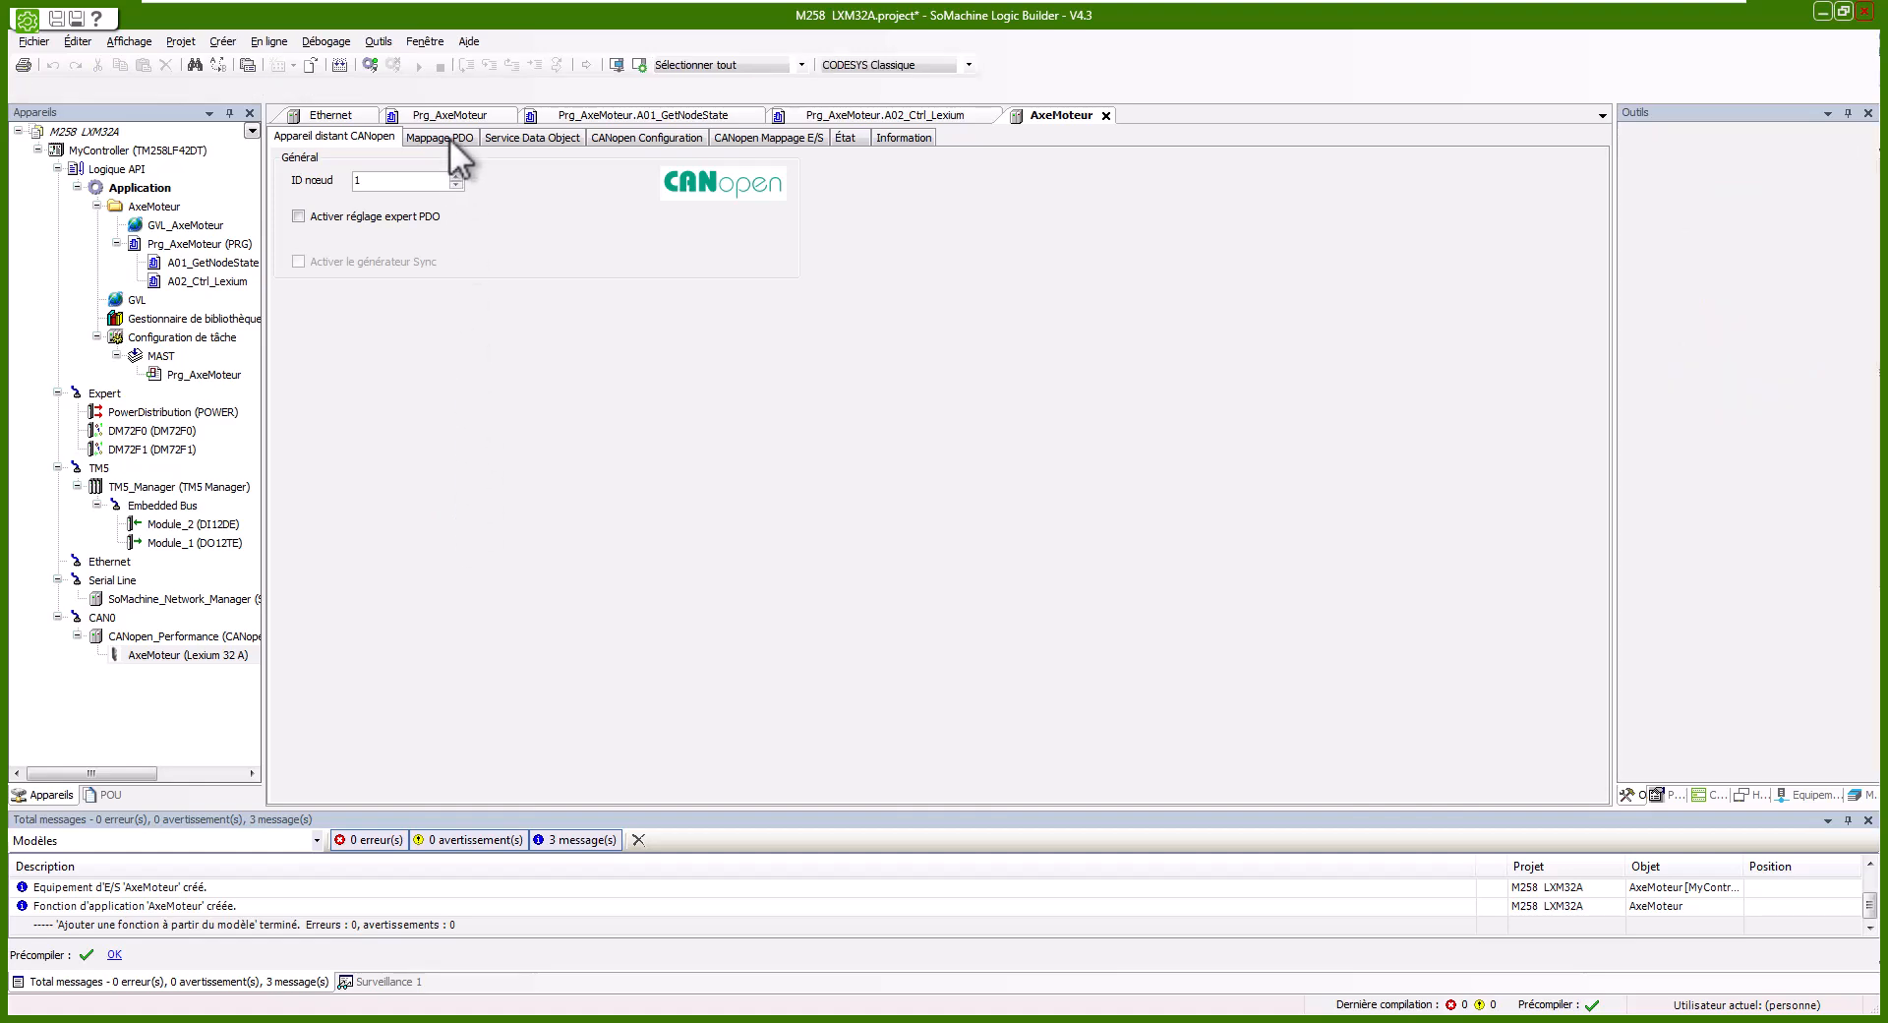
left_click(644, 138)
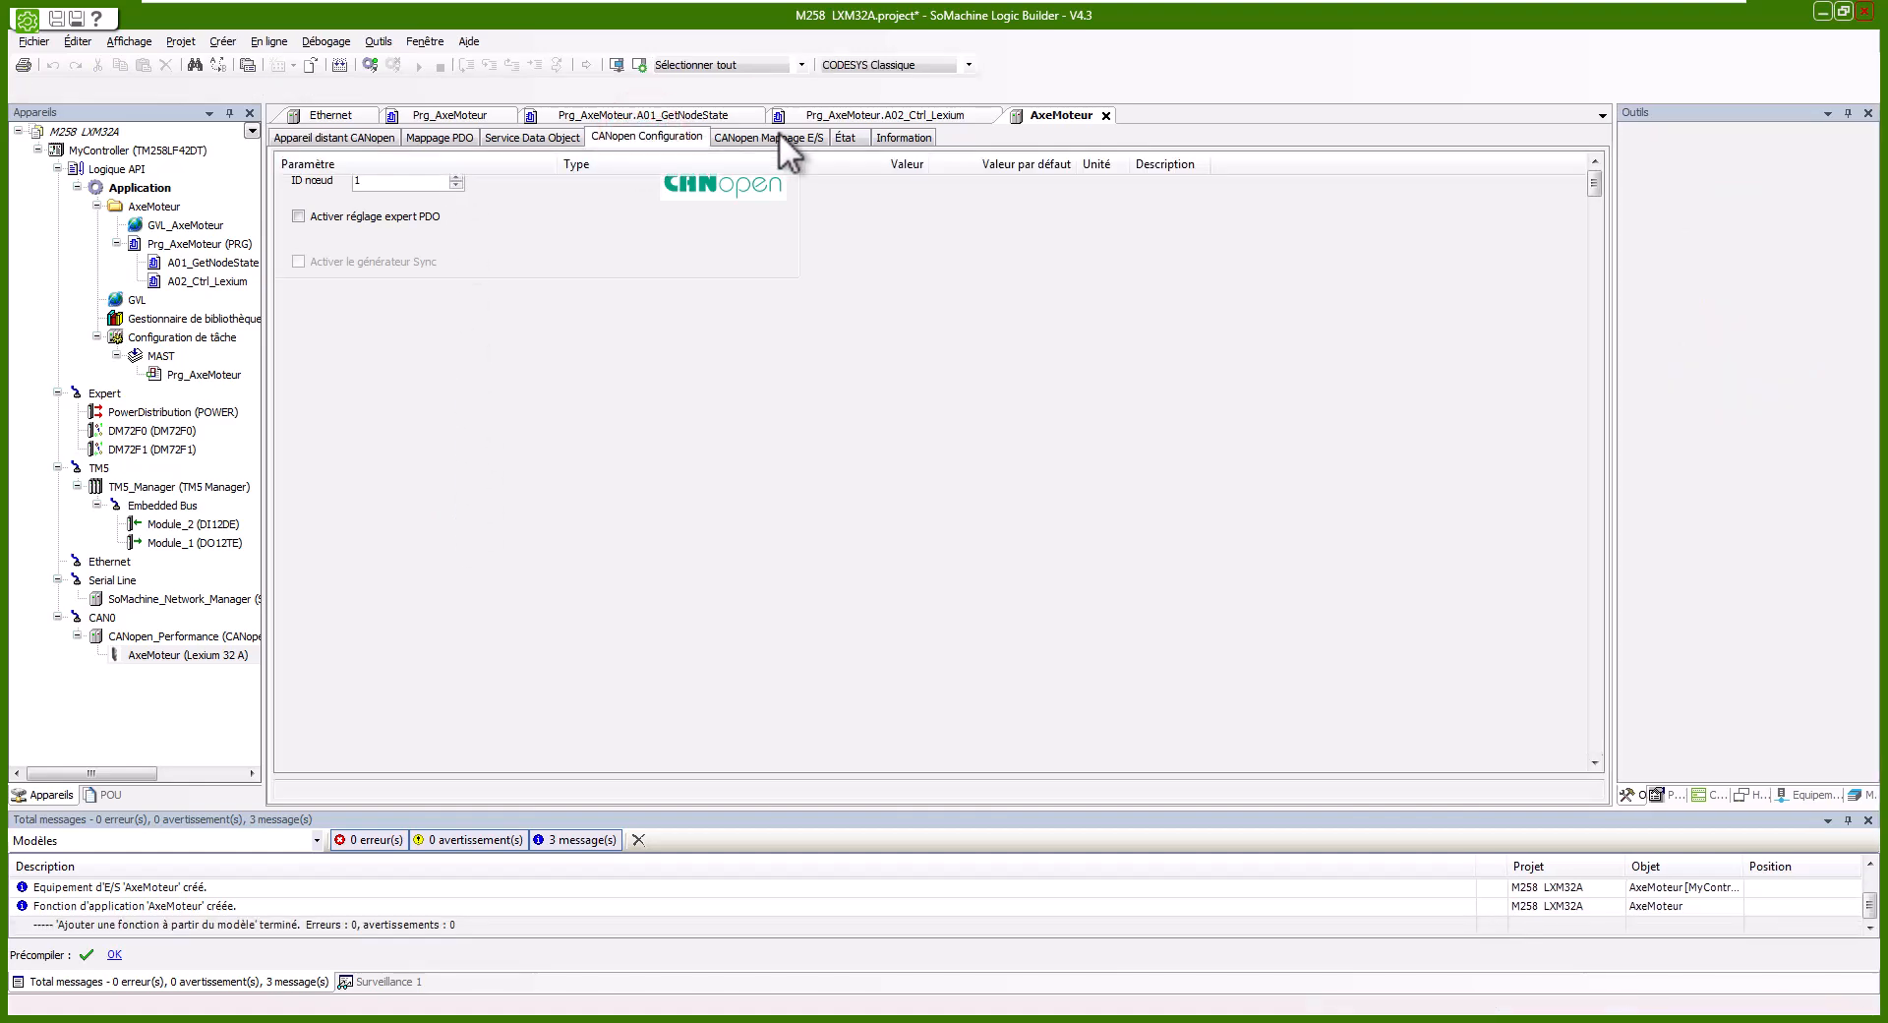
left_click(779, 135)
left_click_drag(438, 178, 695, 178)
left_click(521, 350)
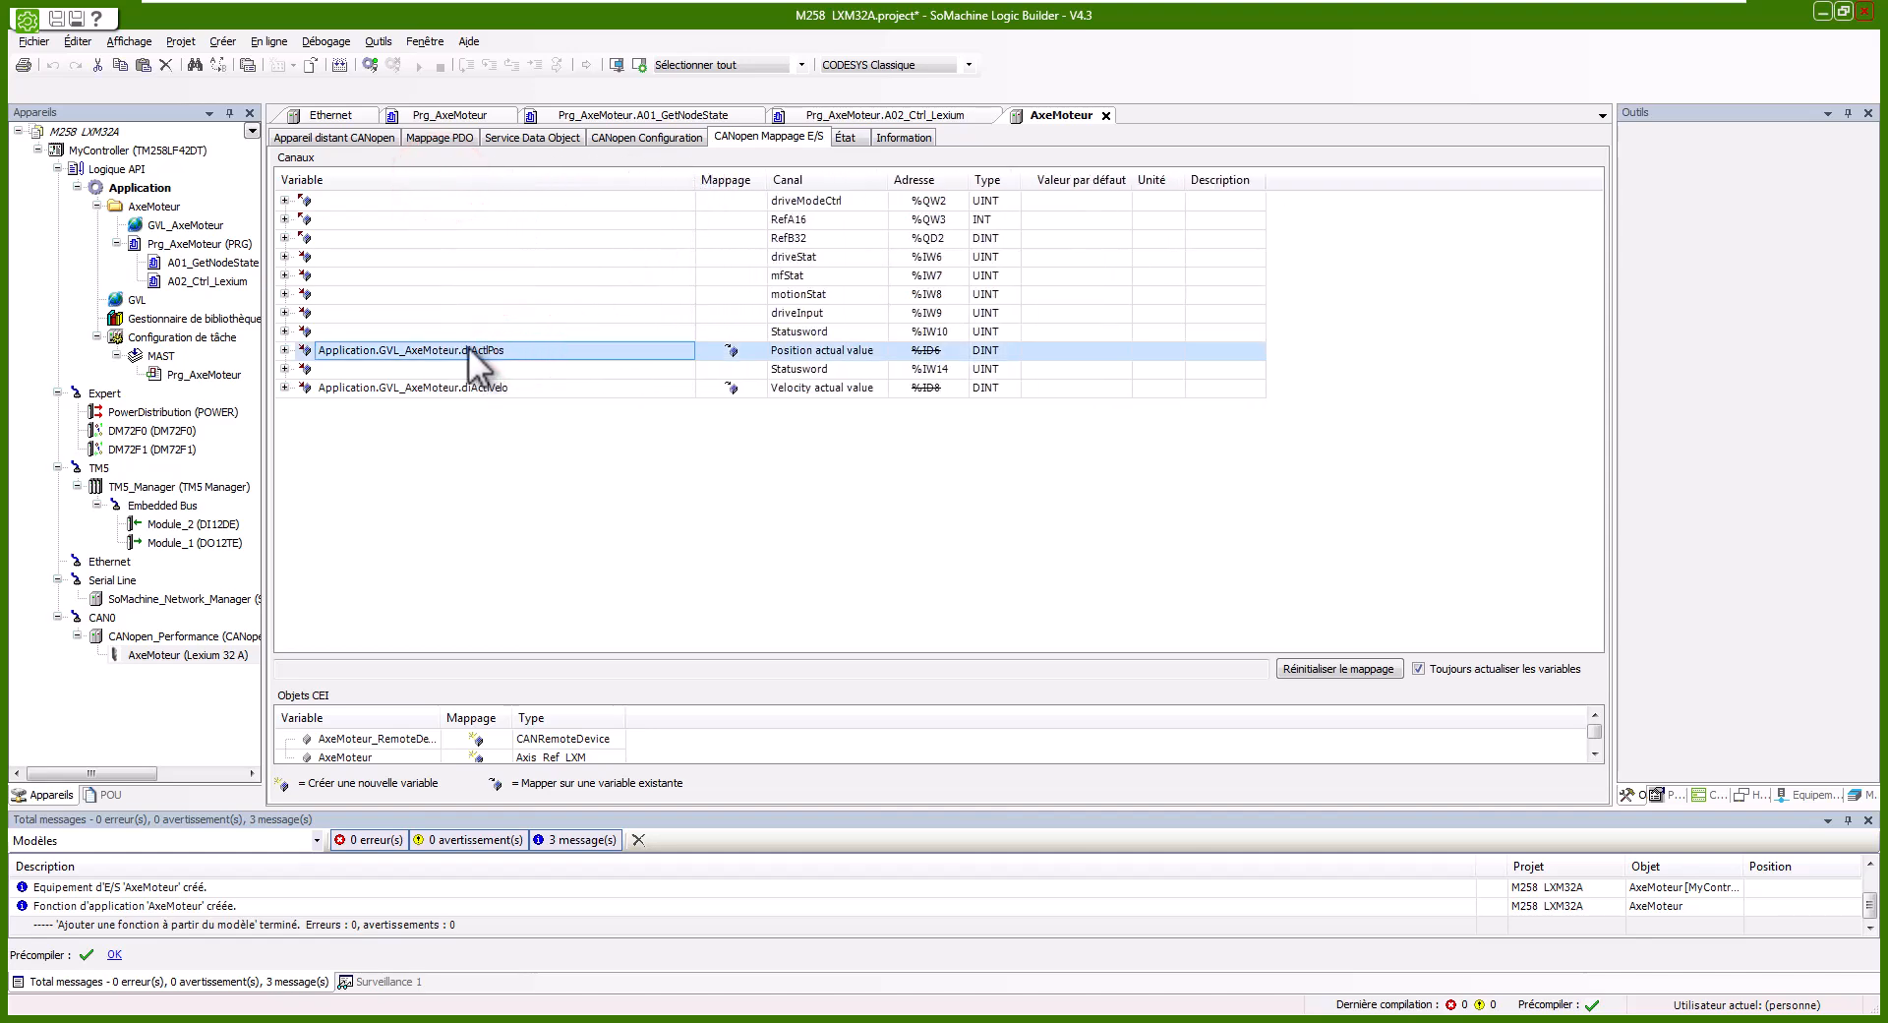
left_click(468, 388)
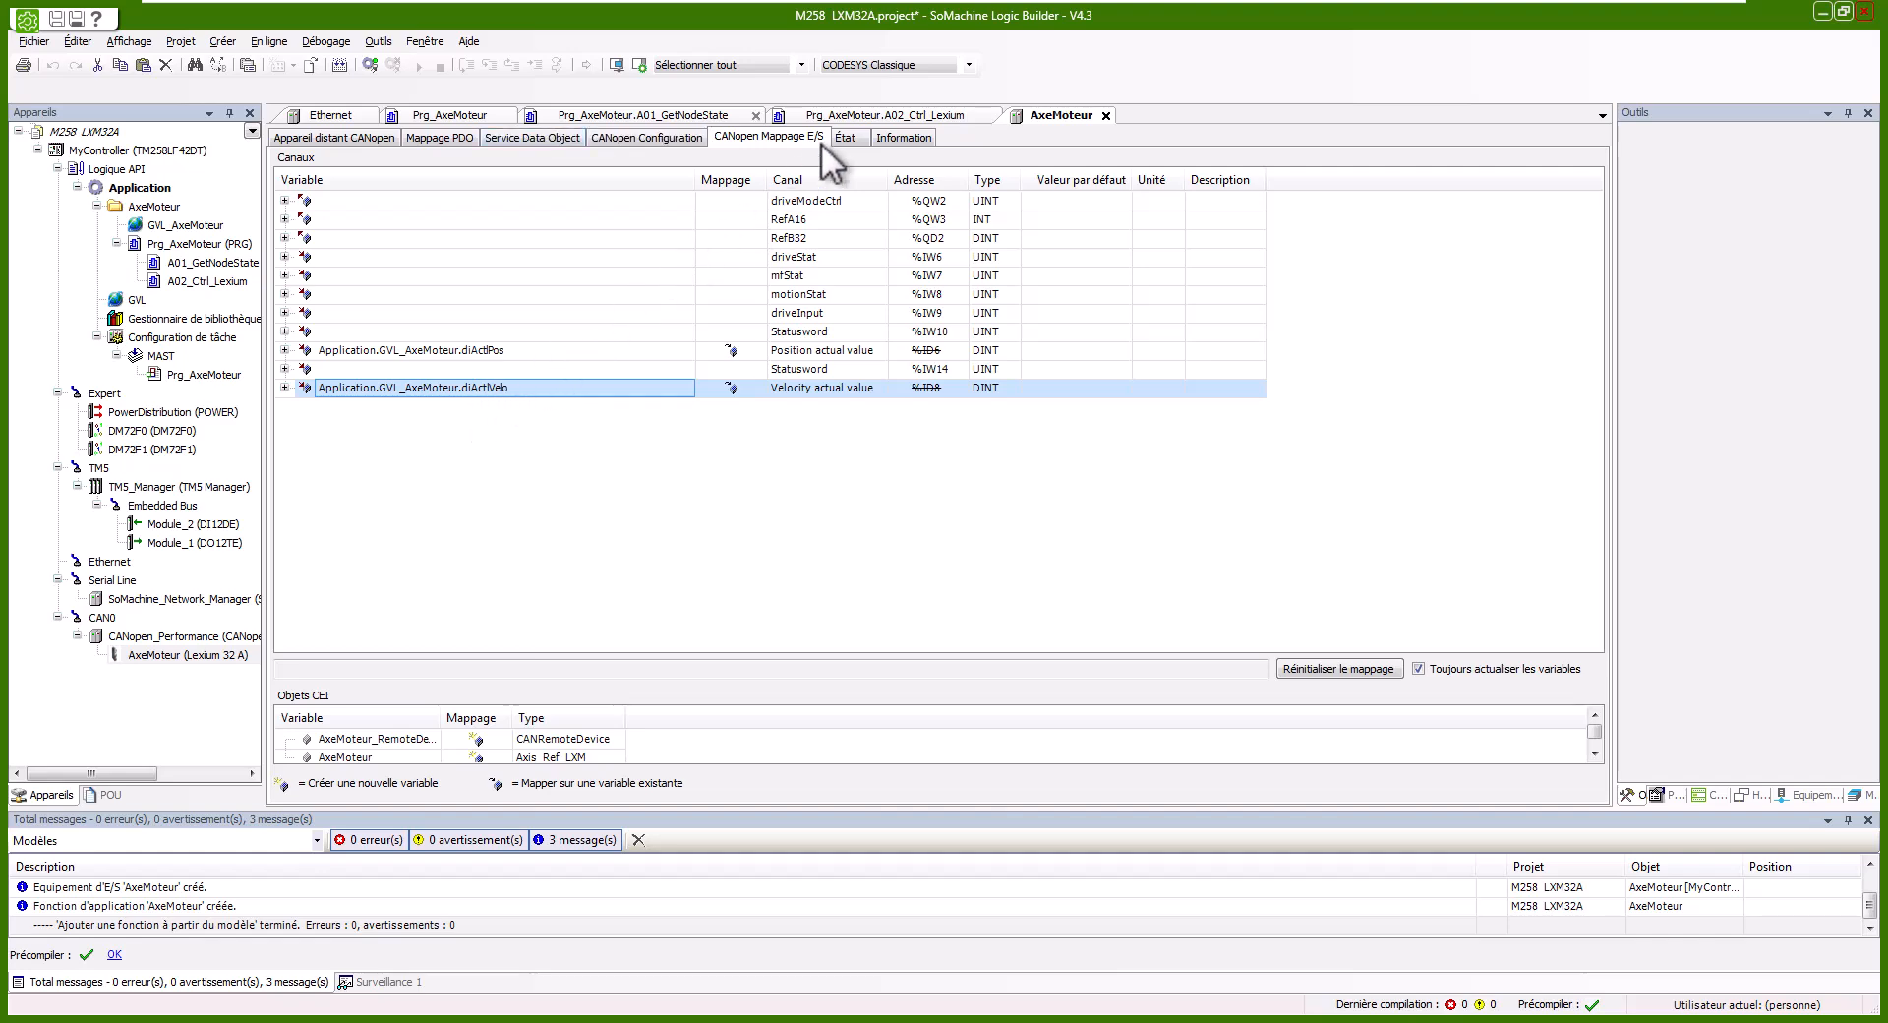
Return to the A02_Ctrl_Lexium action and review its motion function blocks from MC_Home_LXM back up to MC_MoveVelocity_LXM.
left_click(864, 112)
scroll(910, 493, "up", 2)
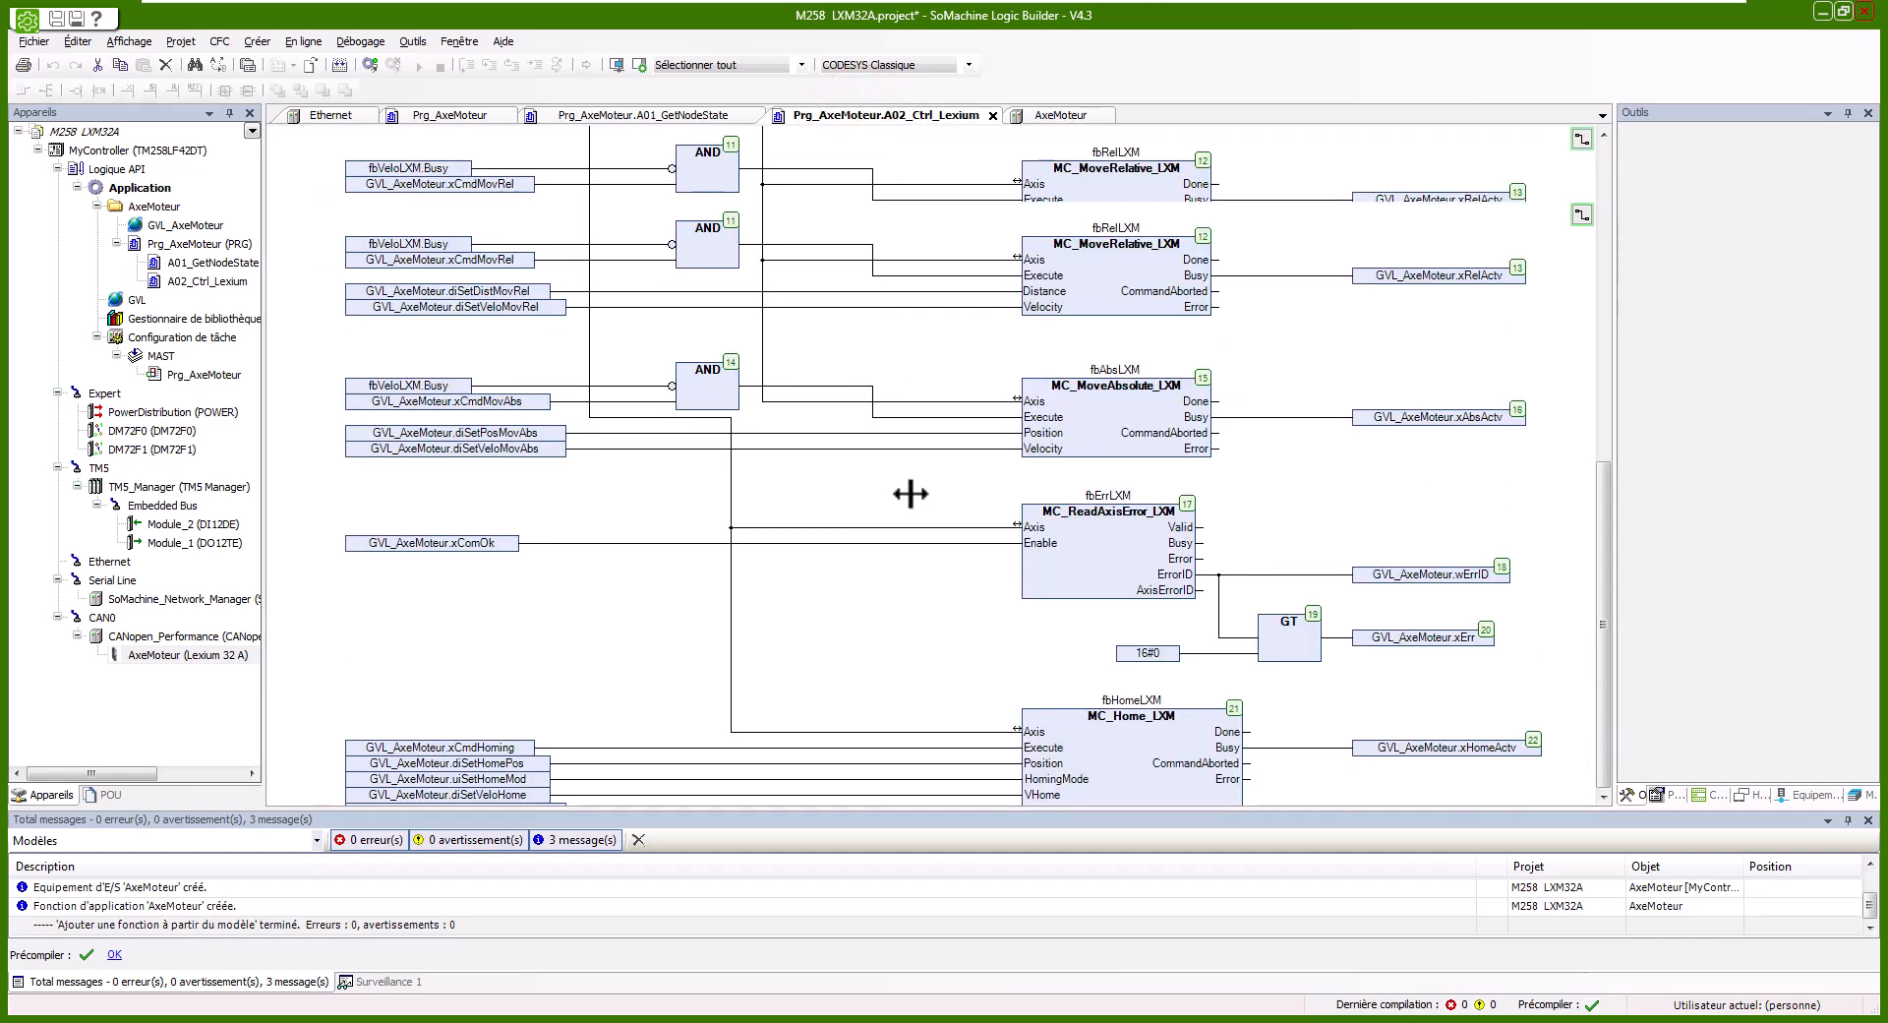
scroll(911, 494, "up", 8)
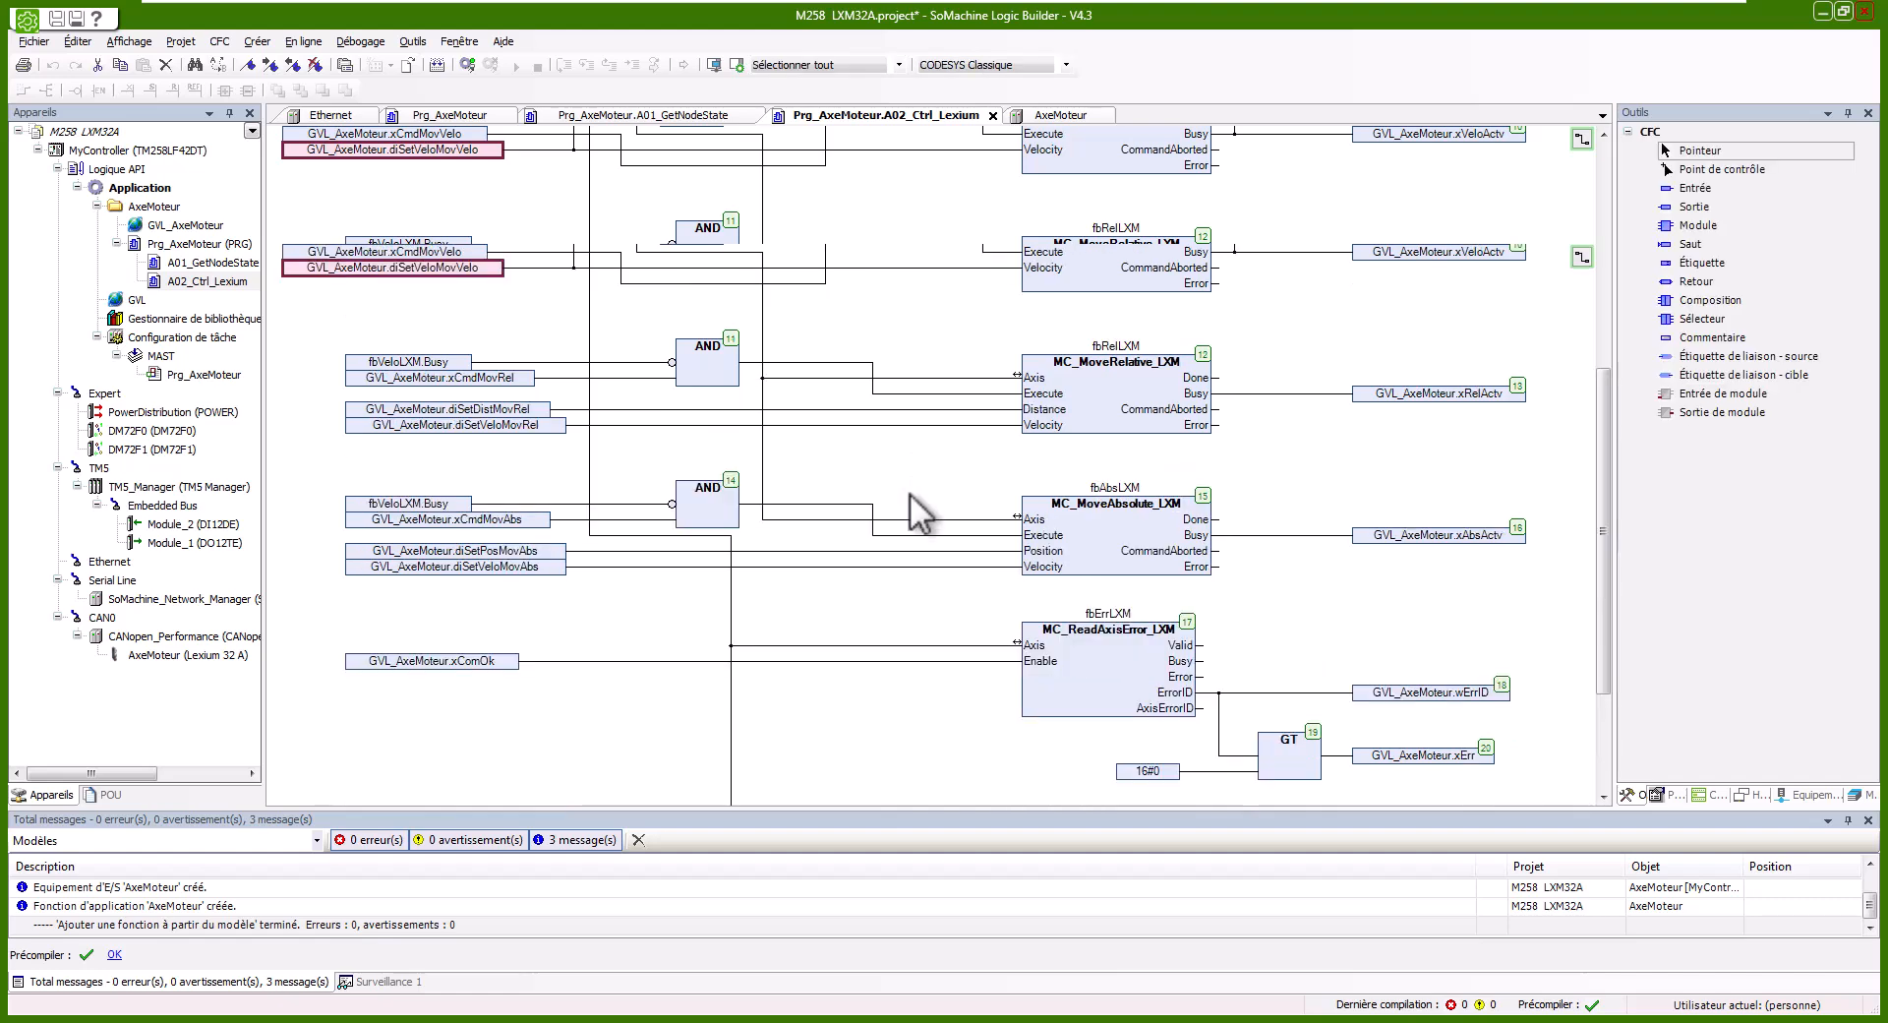